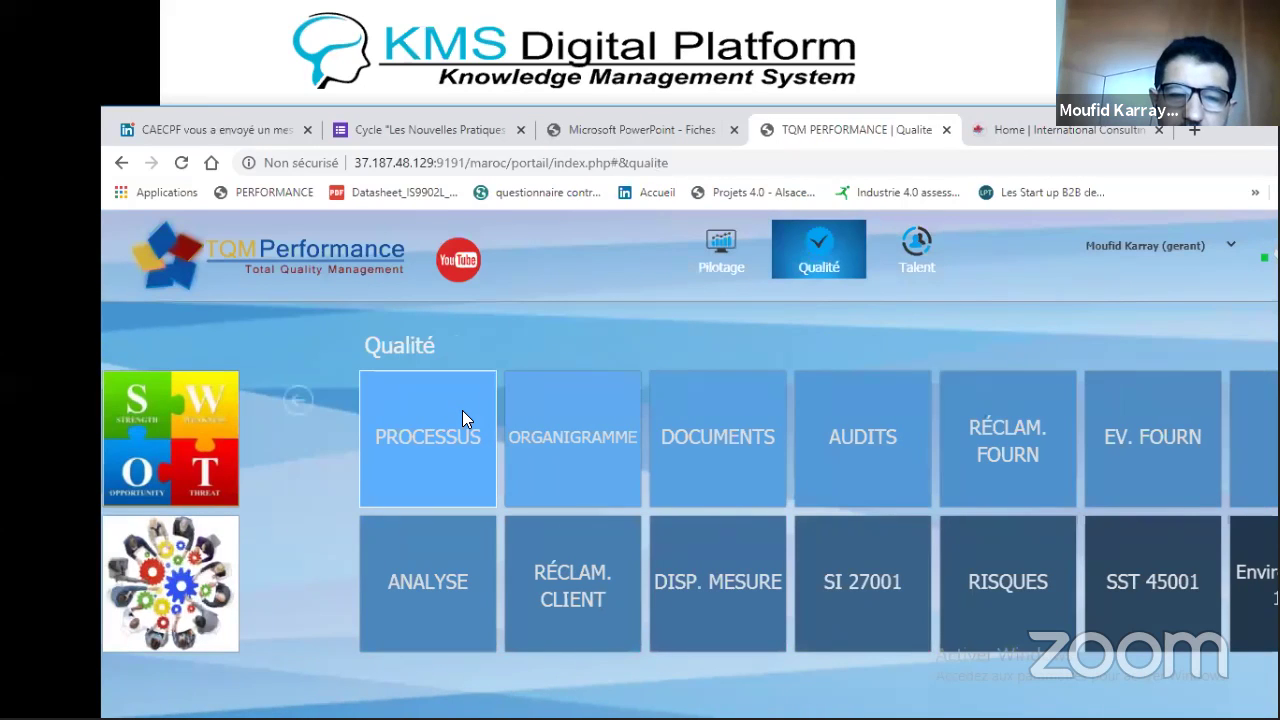
# Enter Production Manager as the user name on the TQM Performance login page.
pyautogui.click(478, 404)
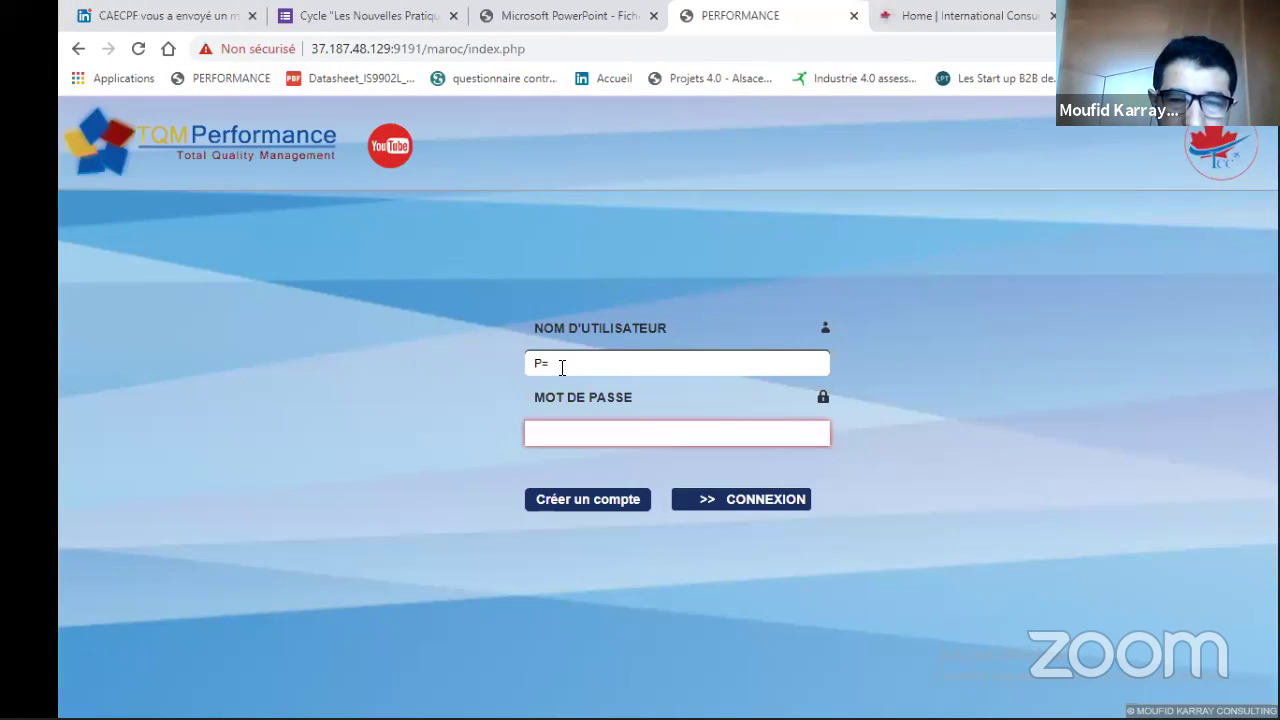
pyautogui.click(562, 367)
pyautogui.write('Pr')
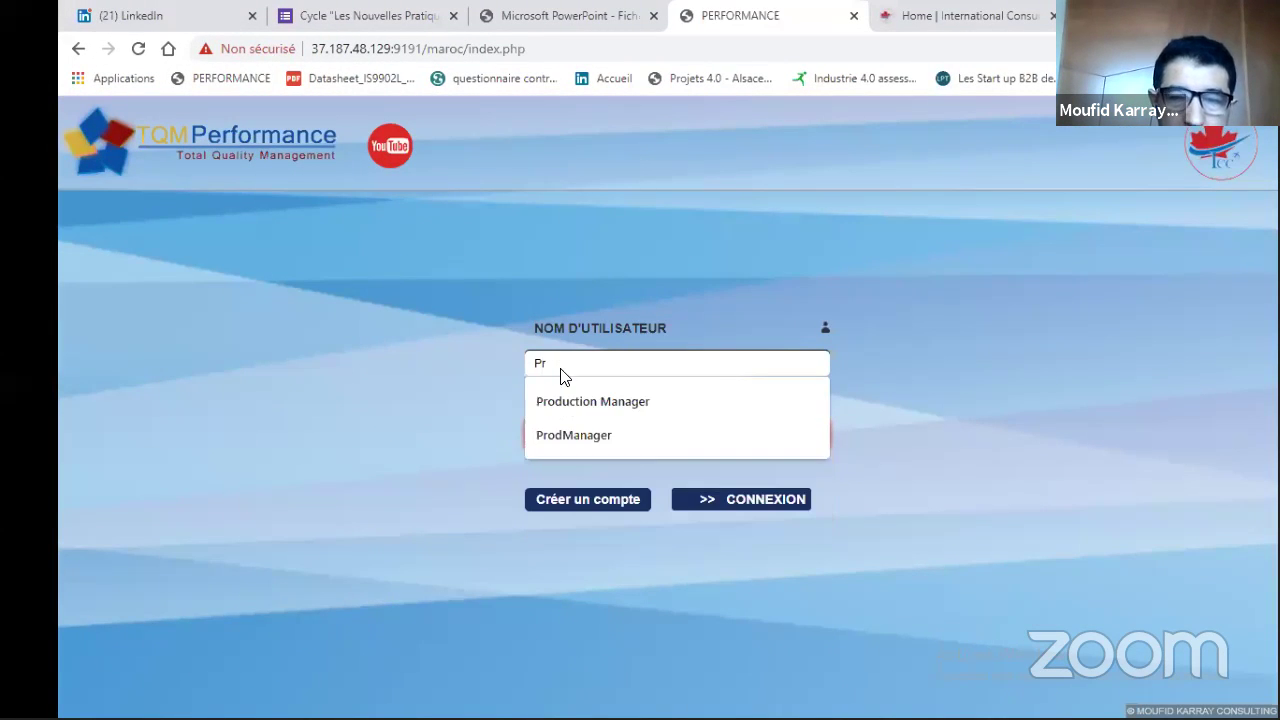
pyautogui.click(603, 405)
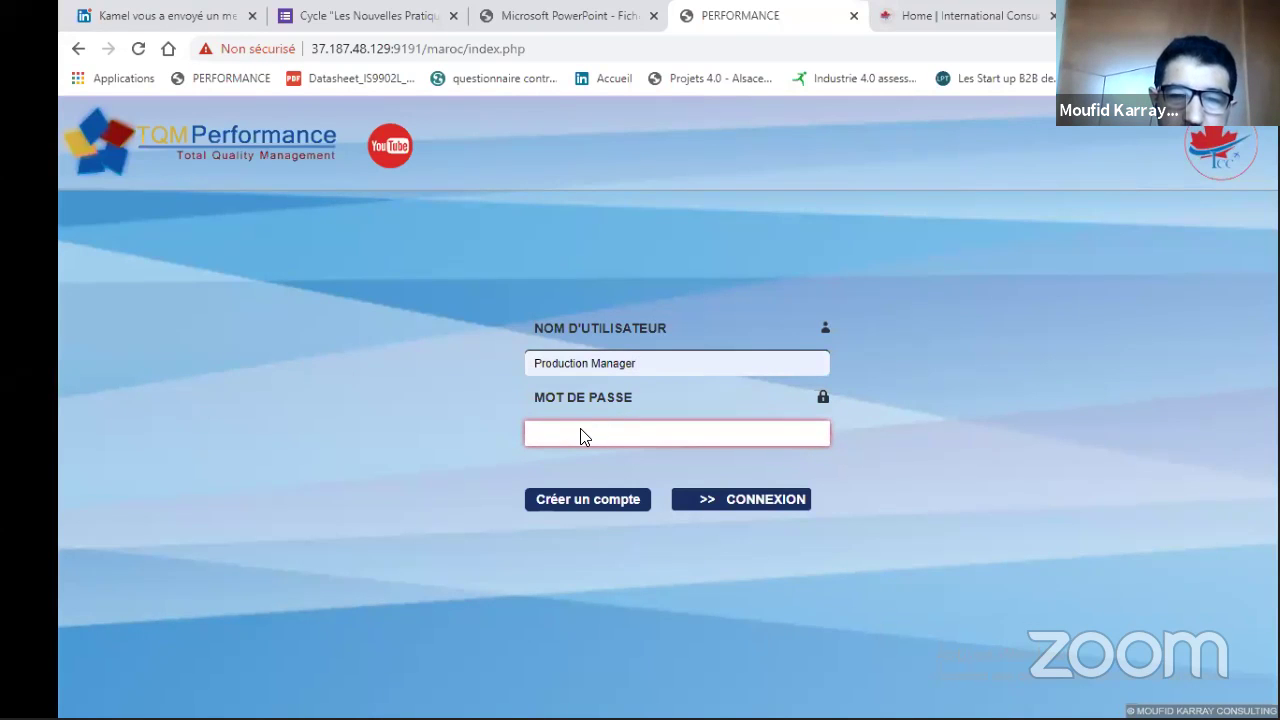
pyautogui.click(637, 365)
pyautogui.press('BackSpace')
pyautogui.press('BackSpace')
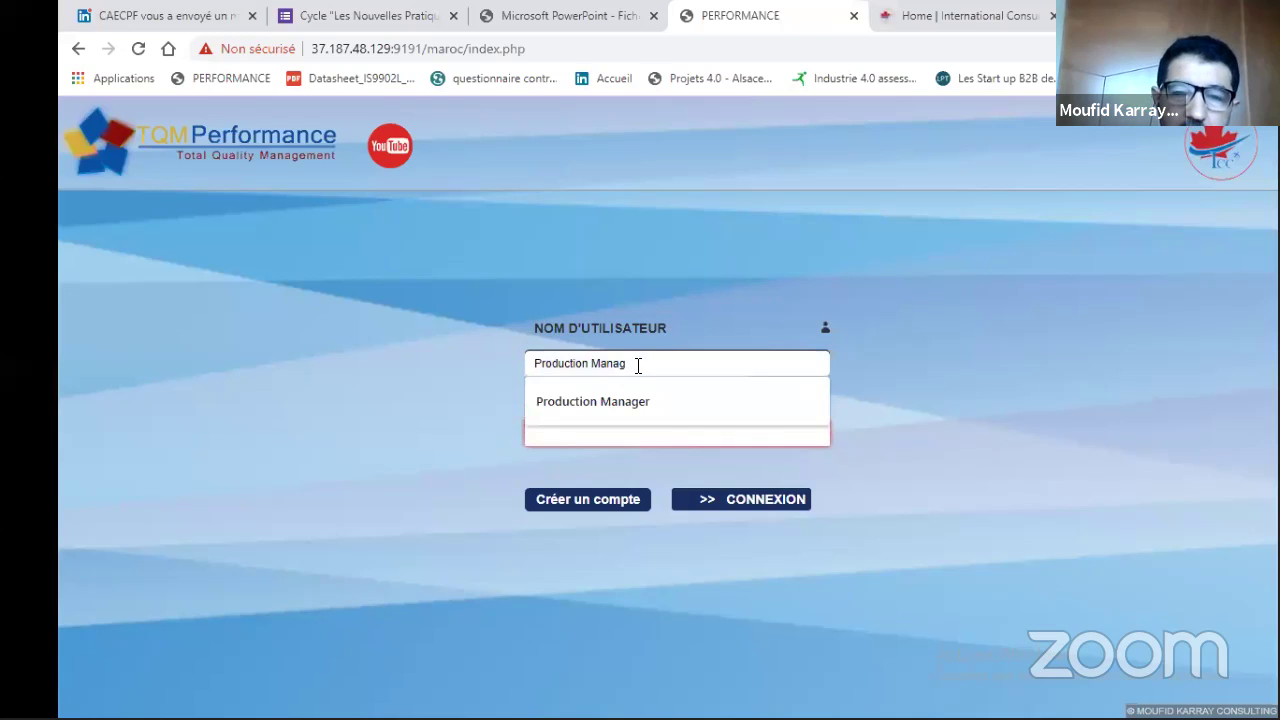
pyautogui.click(600, 398)
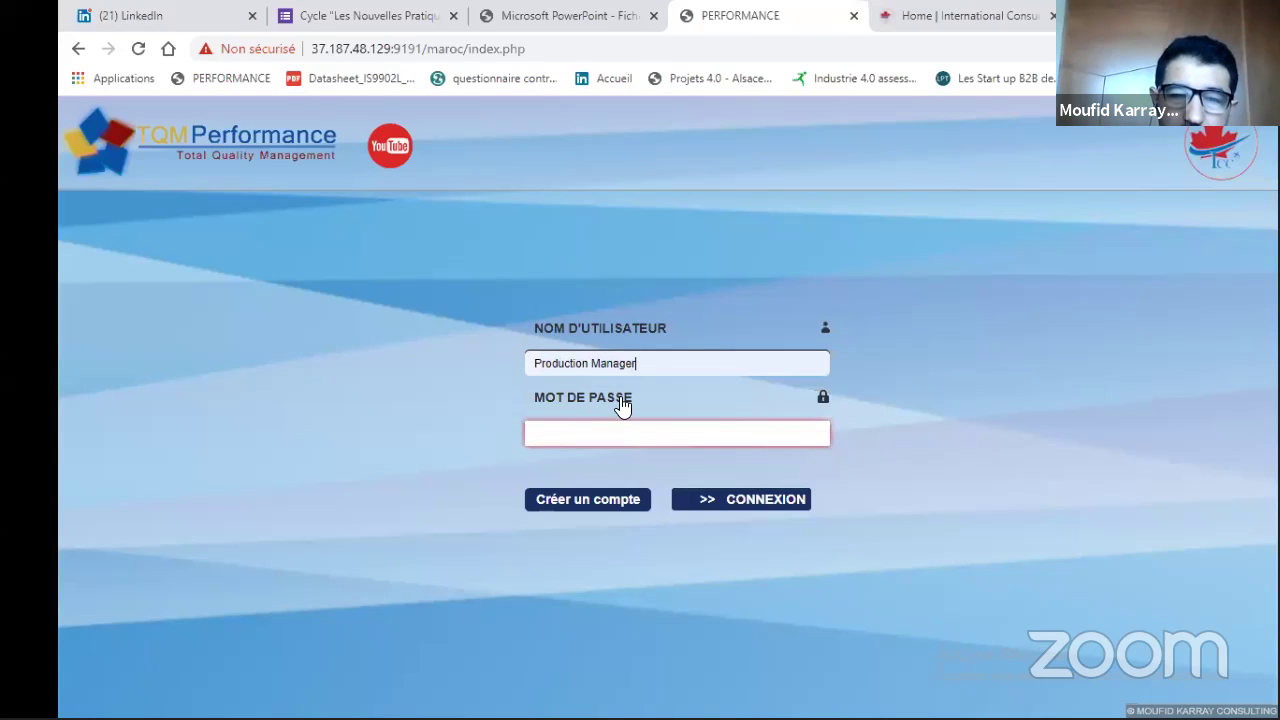
# Enter the account password for Production Manager and try to log in.
pyautogui.click(648, 432)
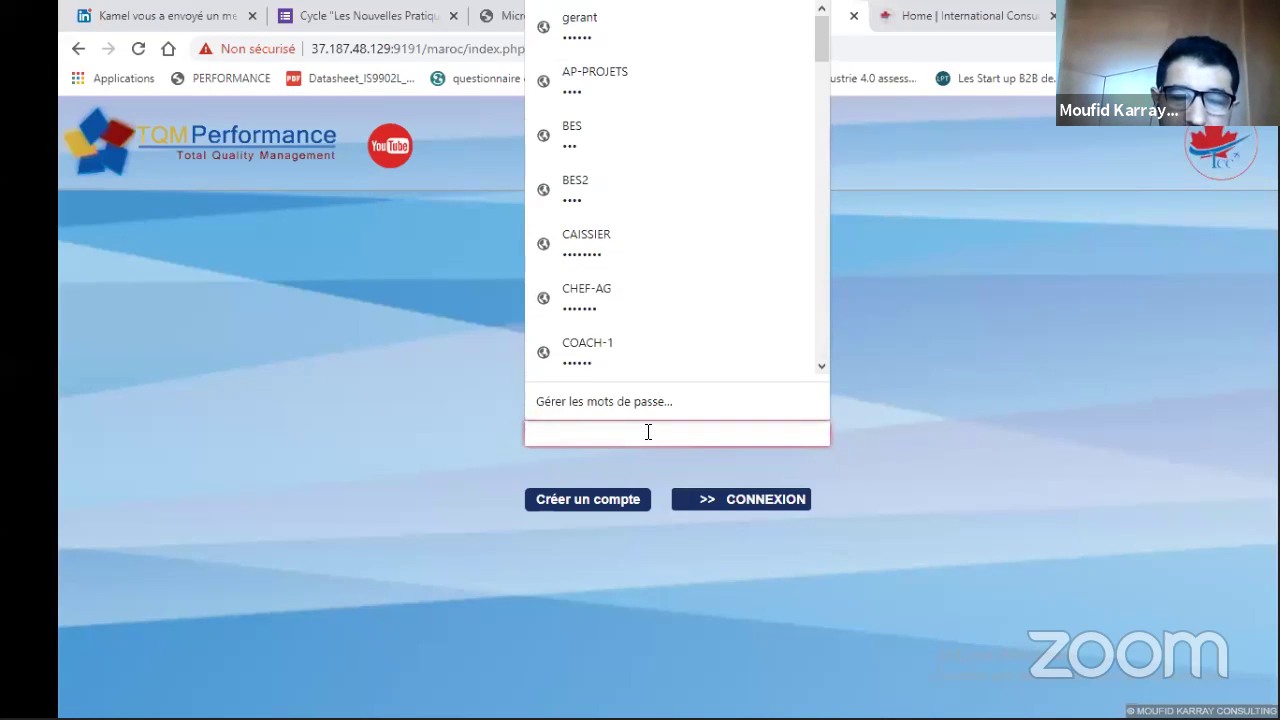
pyautogui.write('•')
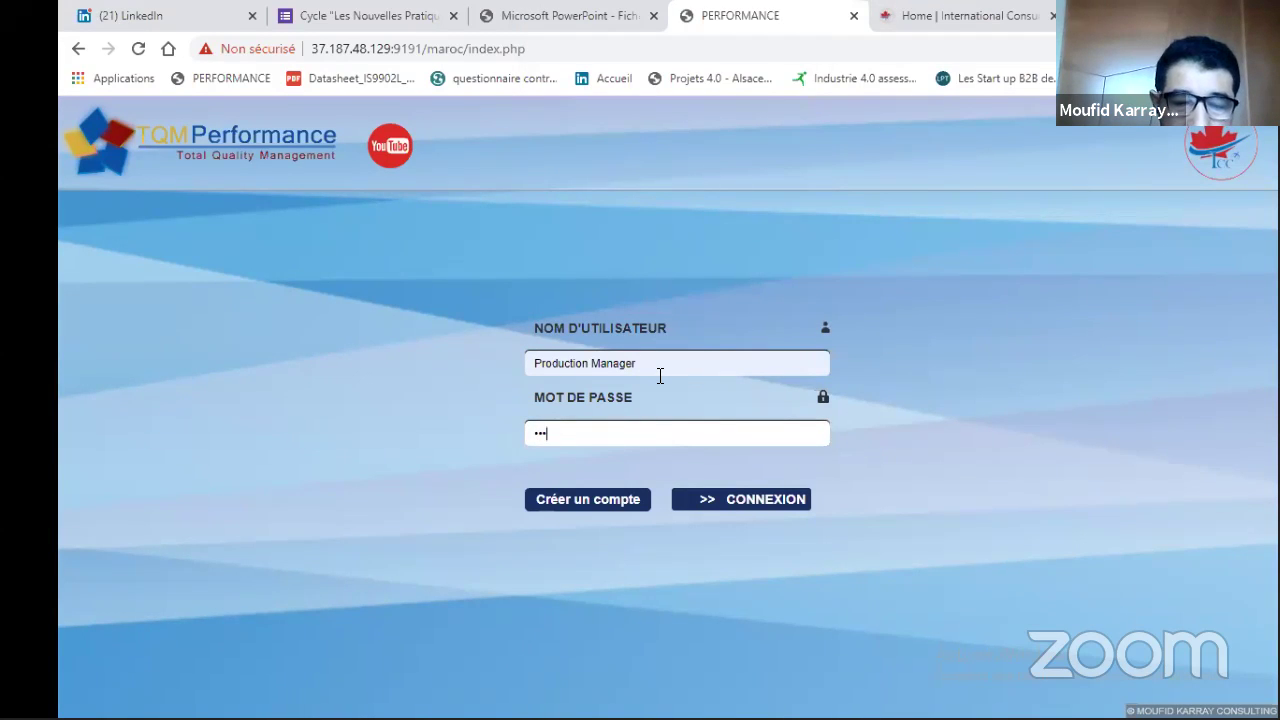
pyautogui.write('•••••')
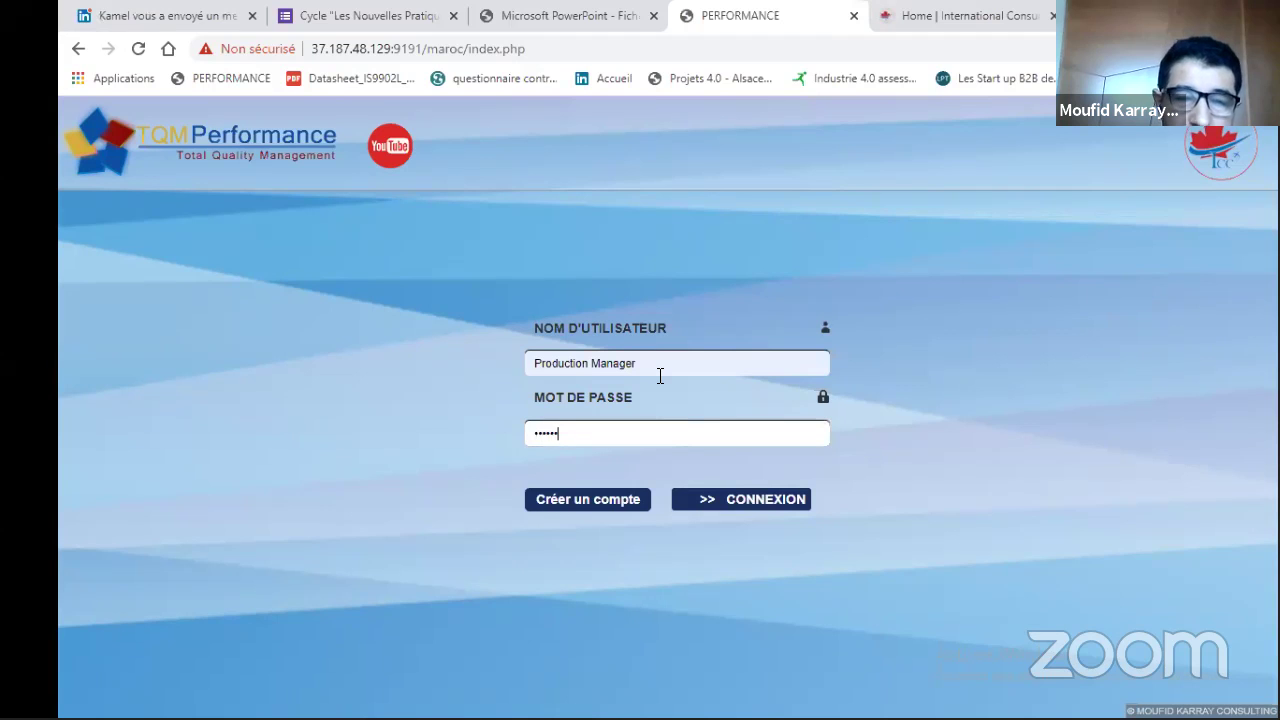
pyautogui.click(778, 508)
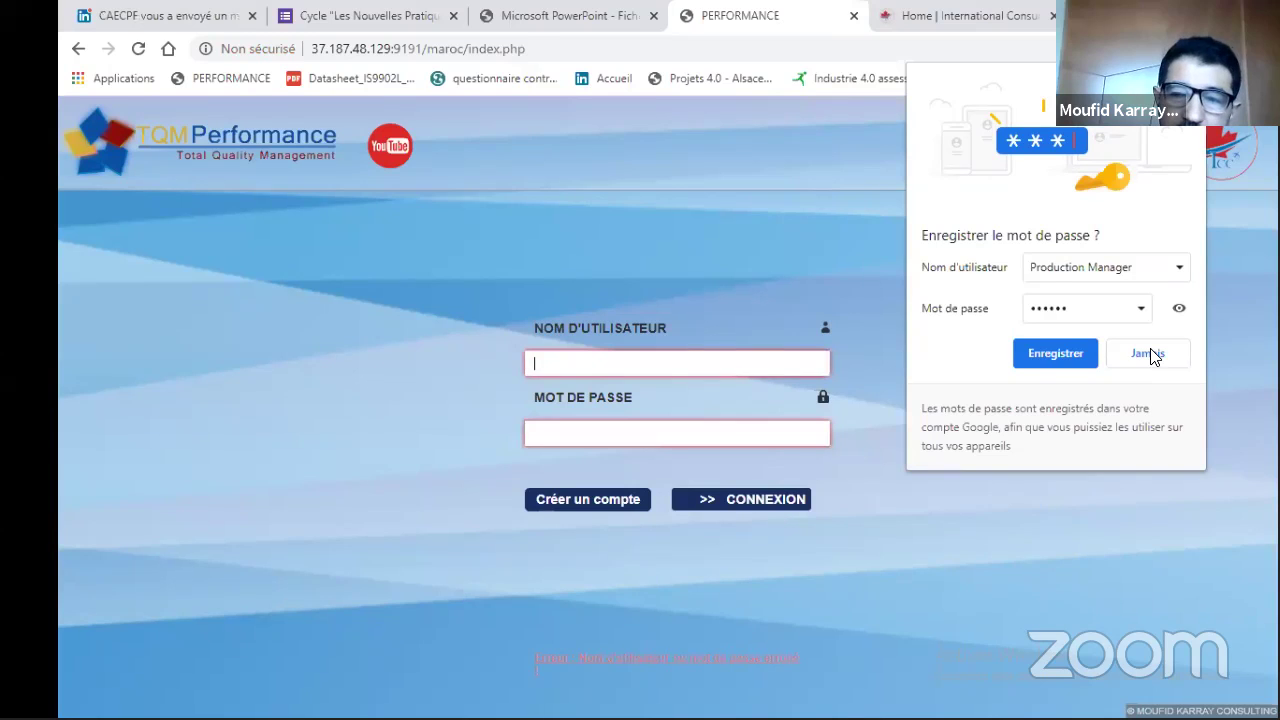
# Decline saving the password and fill in Production Manager as the user name again.
pyautogui.click(1148, 356)
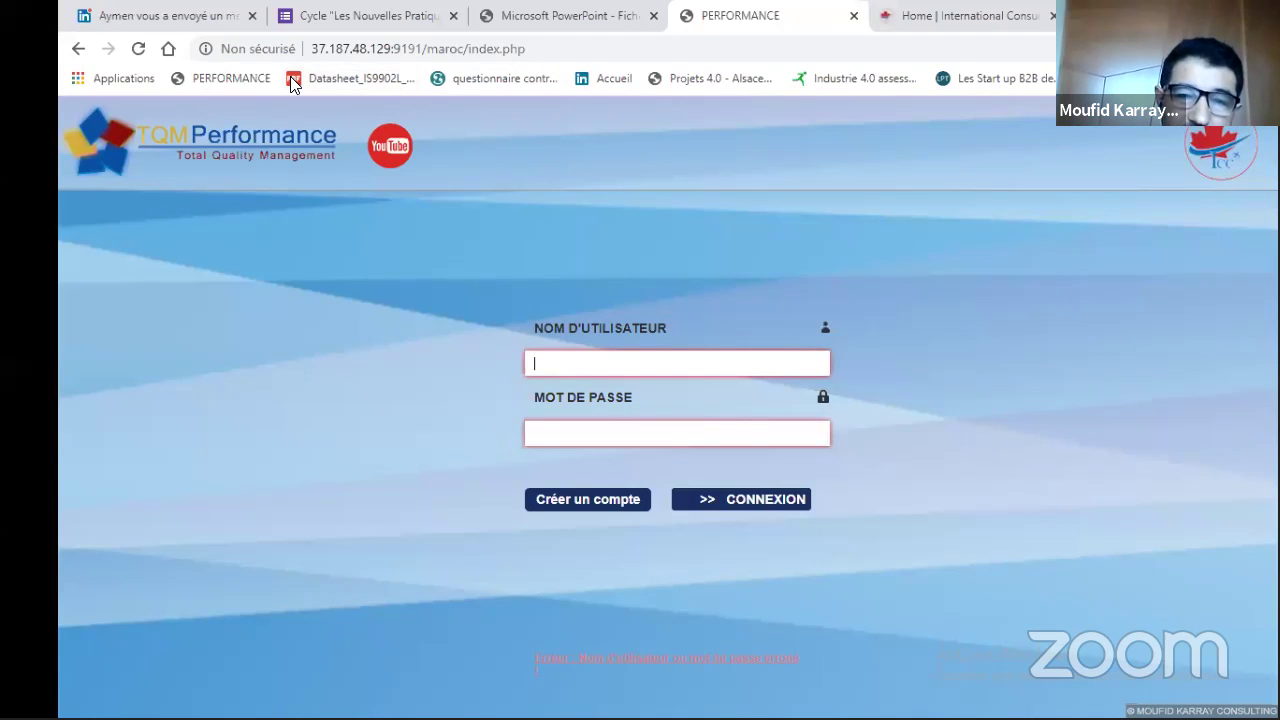
pyautogui.write('Production Manager')
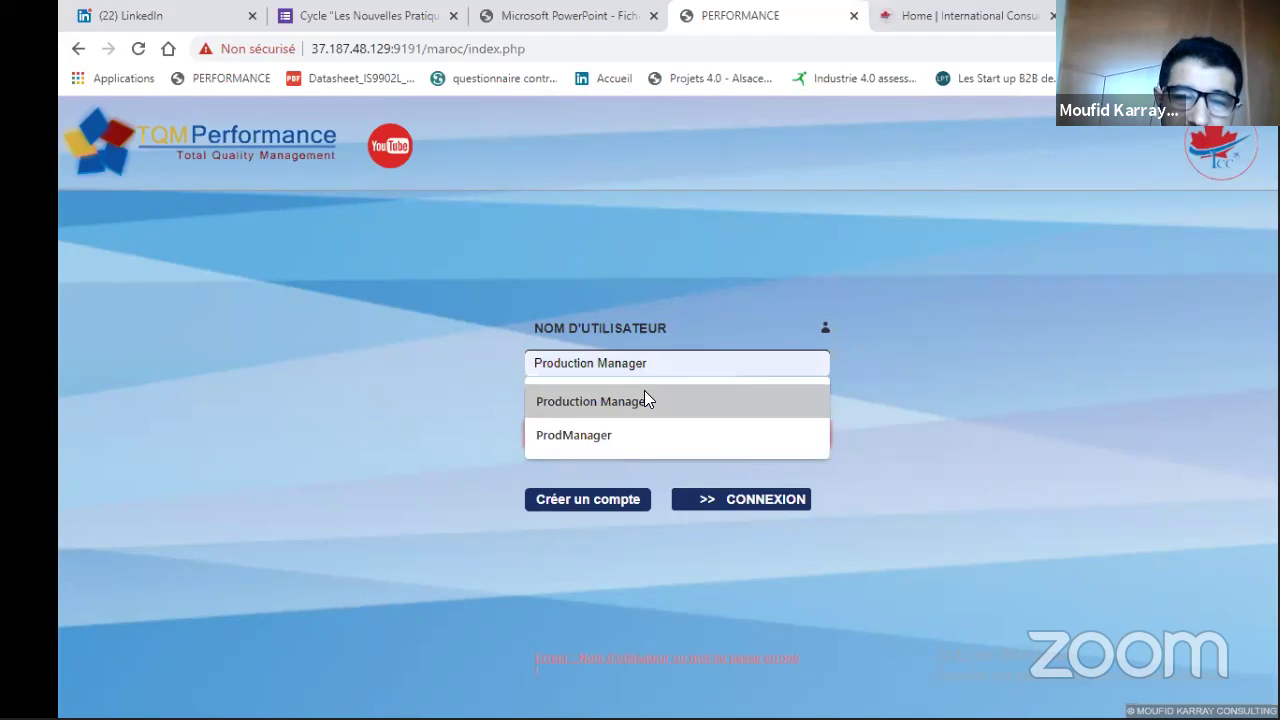
pyautogui.click(644, 400)
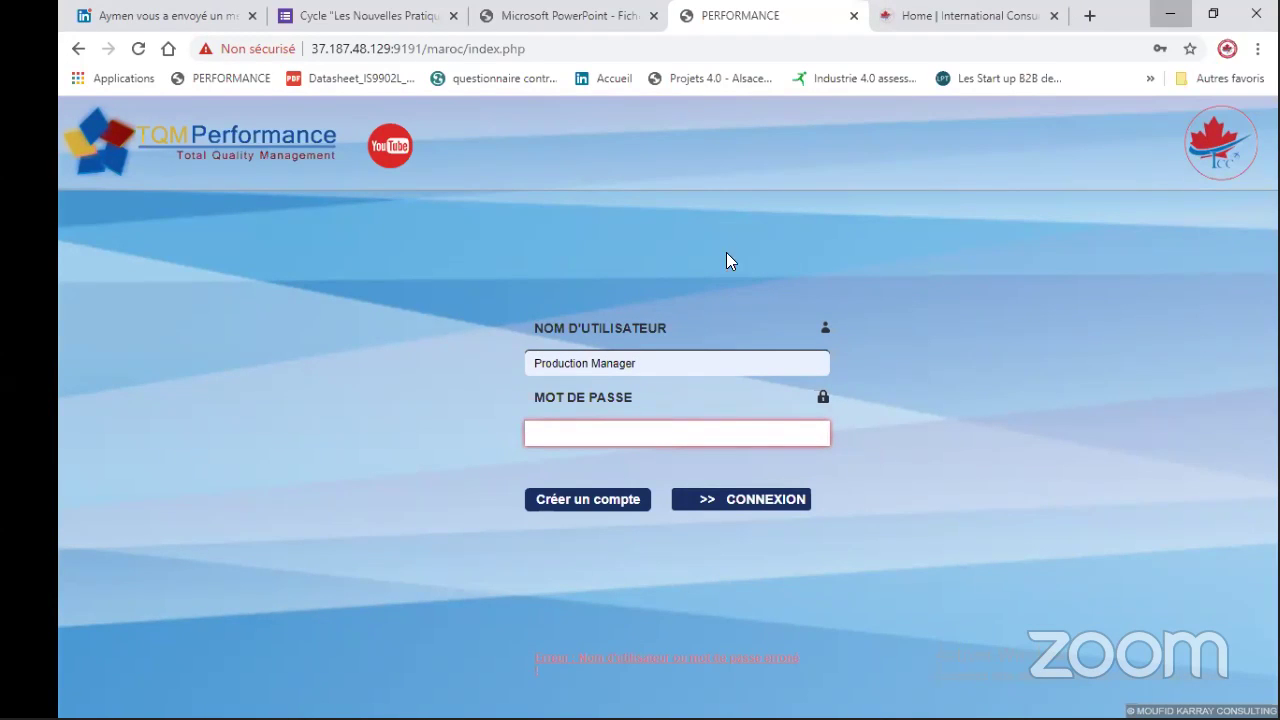
pyautogui.hotkey('alt', 'Tab')
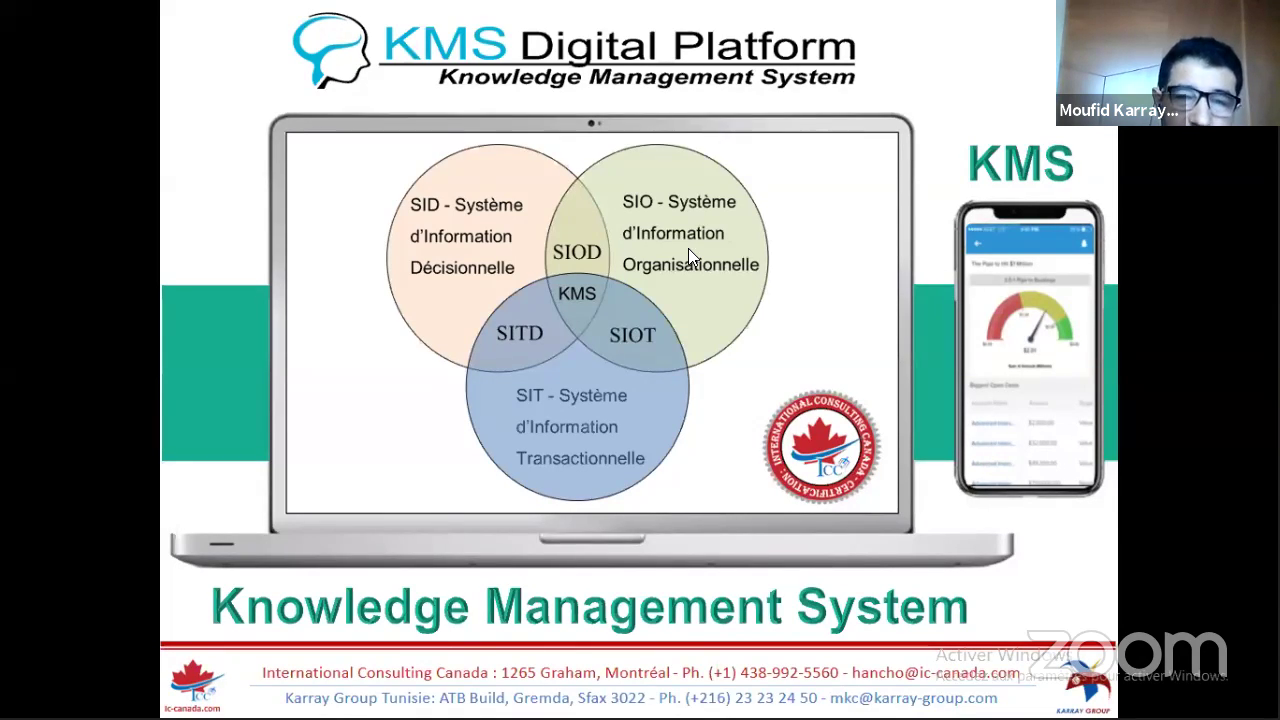
pyautogui.hotkey('alt', 'Tab')
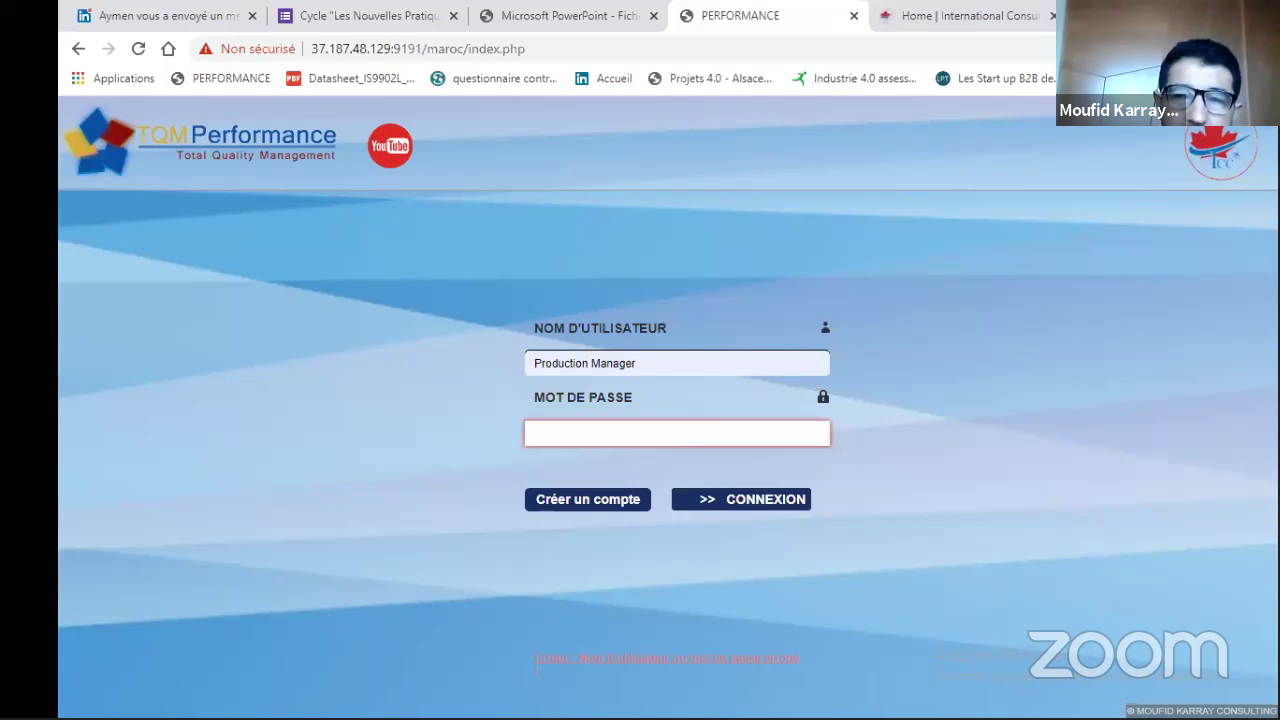
pyautogui.press('super+Down')
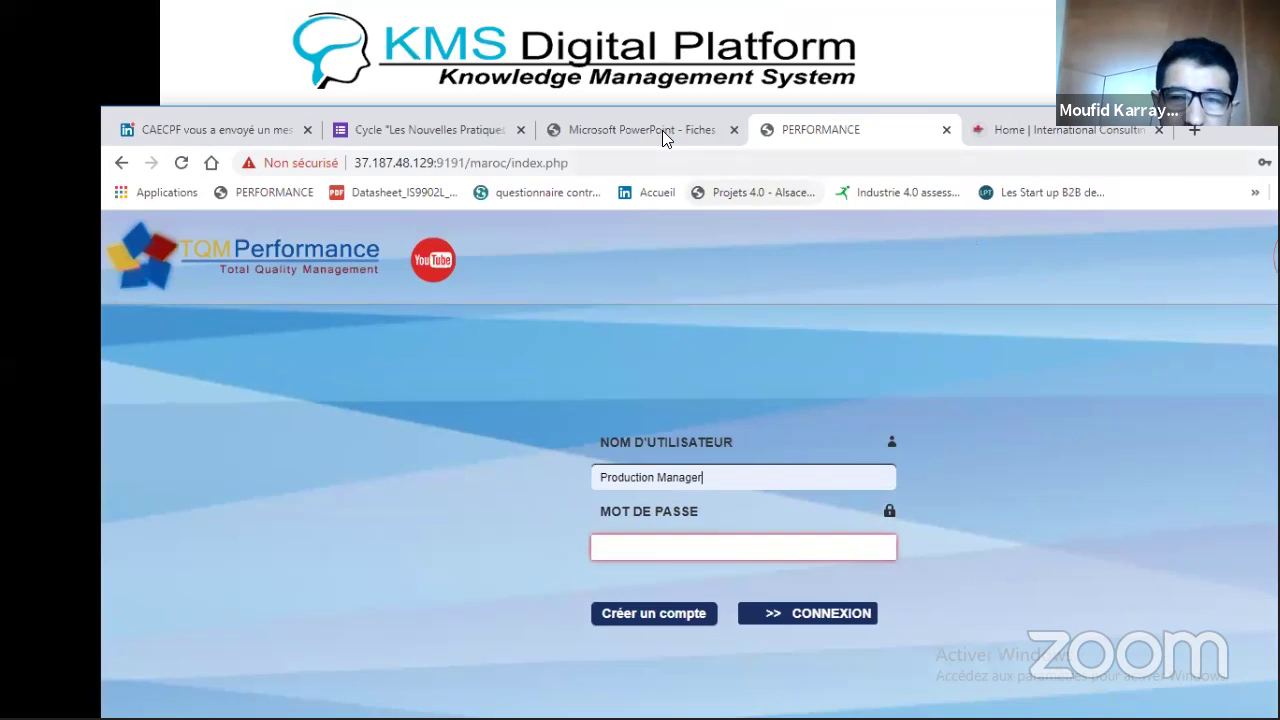
# Go to the login page at tqmp.net:9191/ic-canada-certified-trainings/.
pyautogui.click(588, 163)
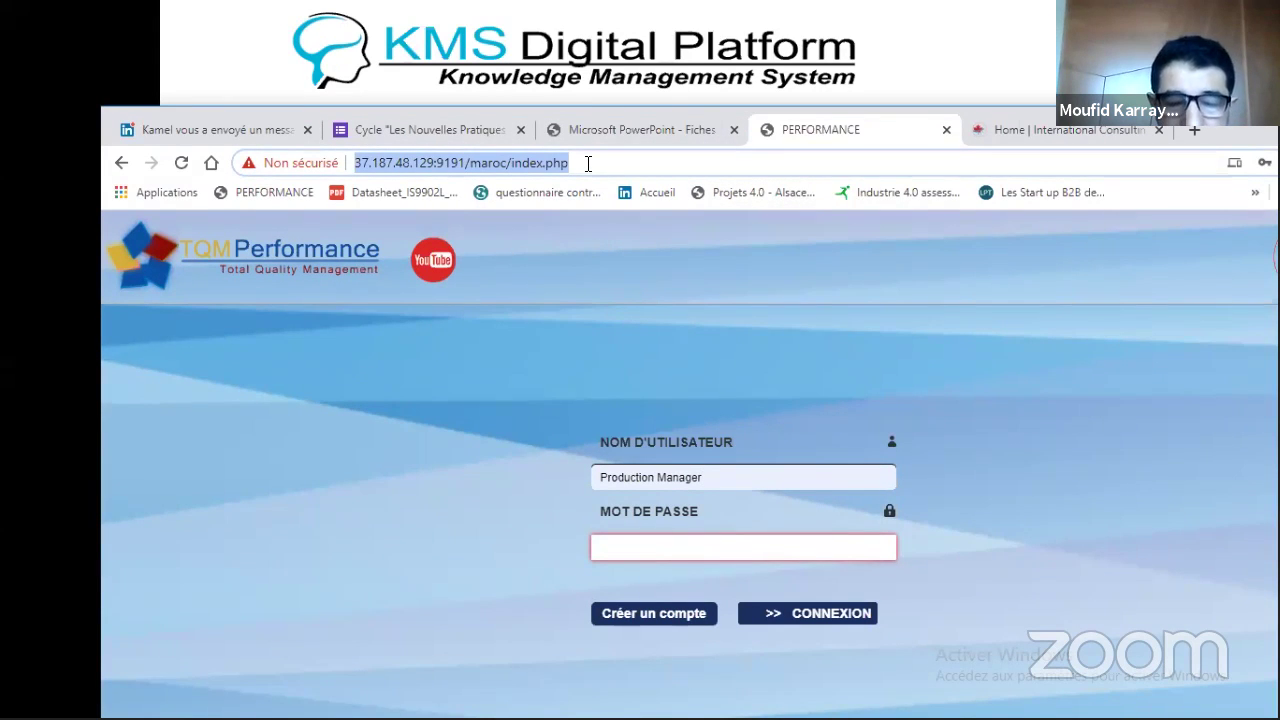
pyautogui.write('tq')
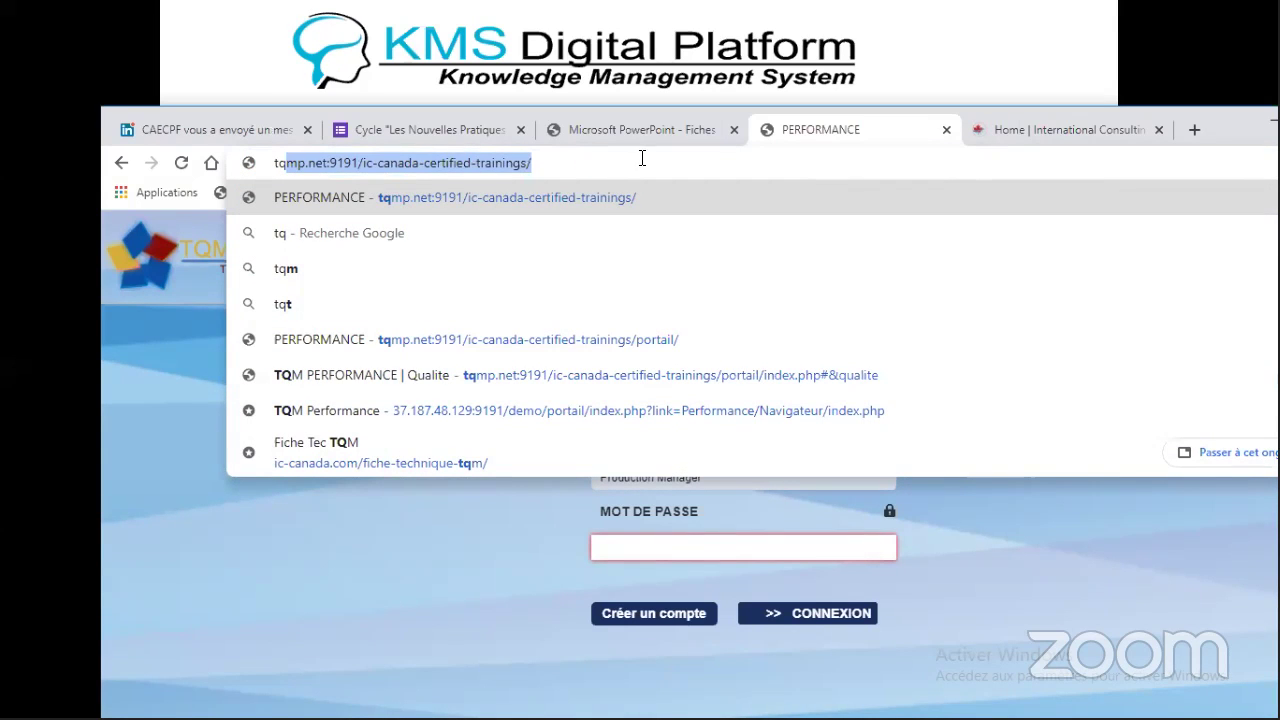
pyautogui.press('End')
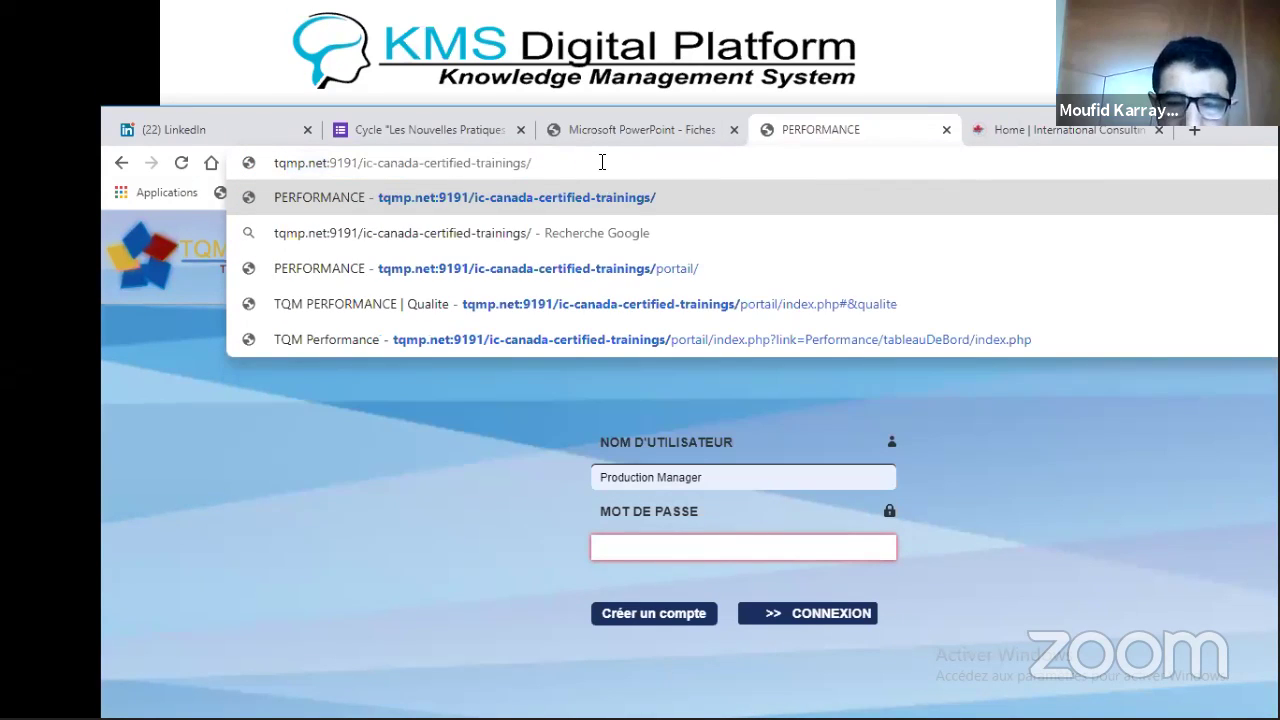
pyautogui.press('Return')
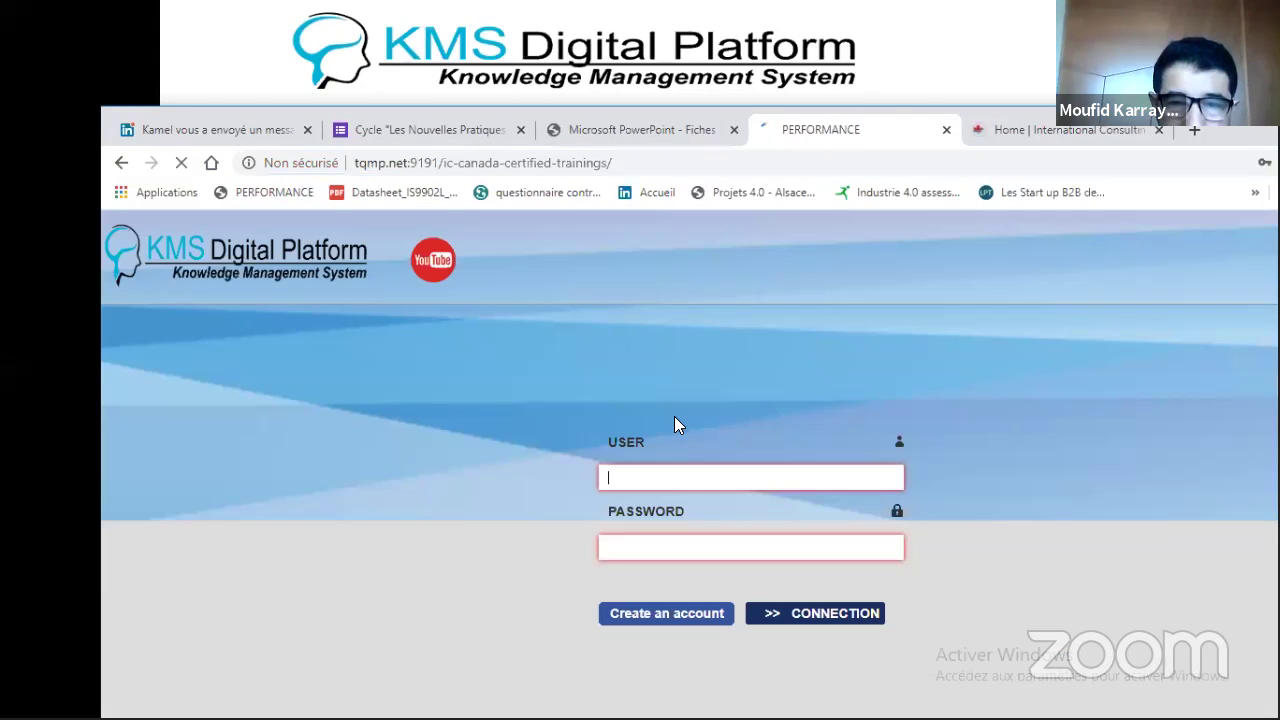
# Log in as Production Manager with the account's saved password.
pyautogui.write('p')
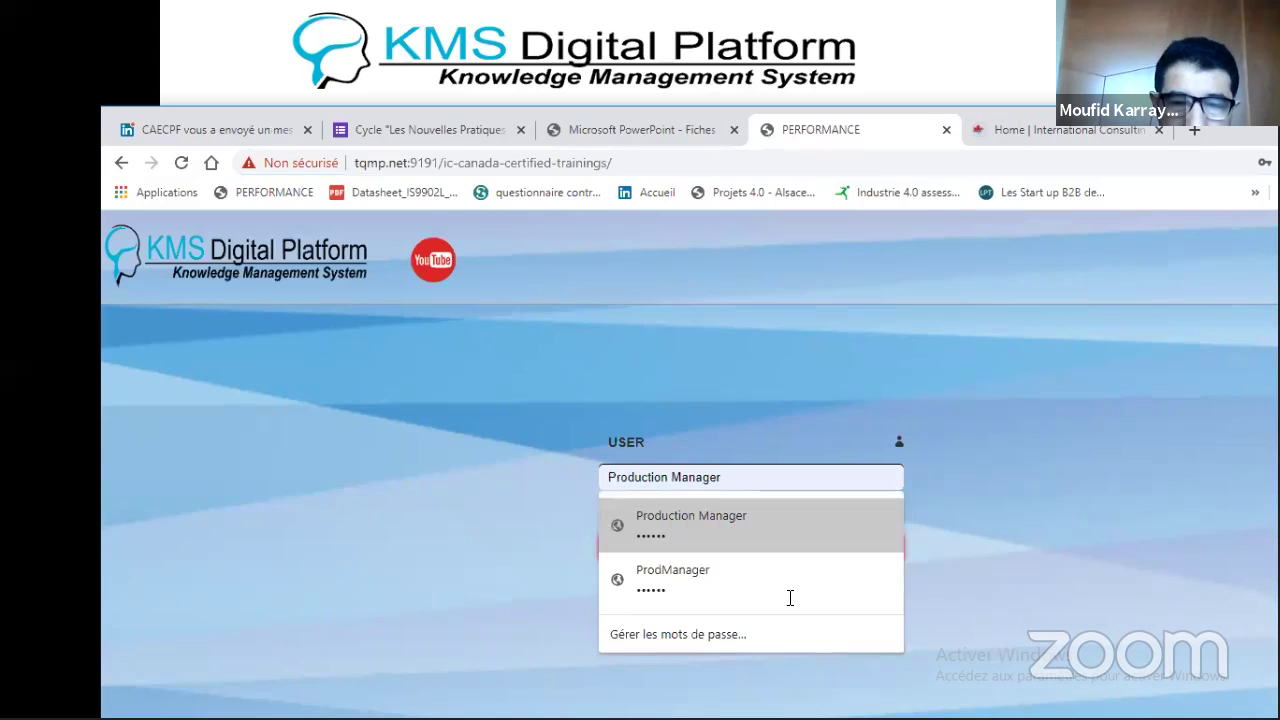
pyautogui.press('Return')
pyautogui.click(809, 617)
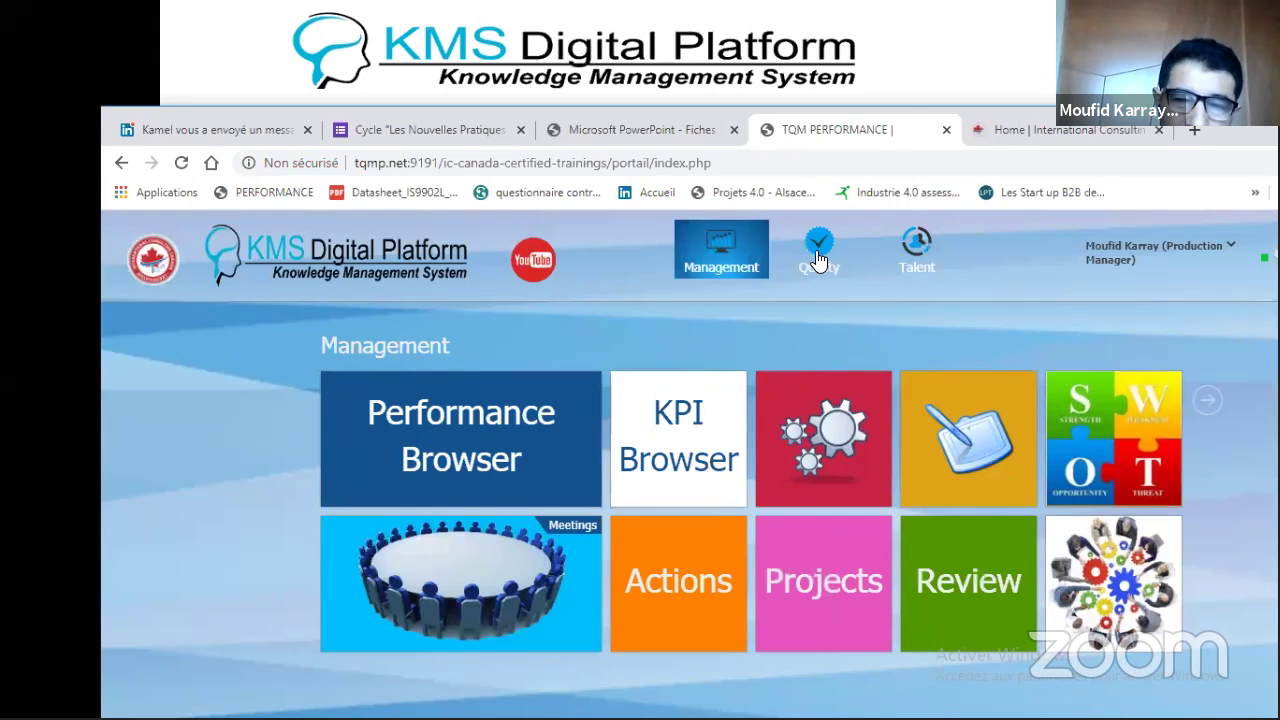
# Open the process map in the Quality module and go into the II. Assurer la Production process.
pyautogui.click(818, 258)
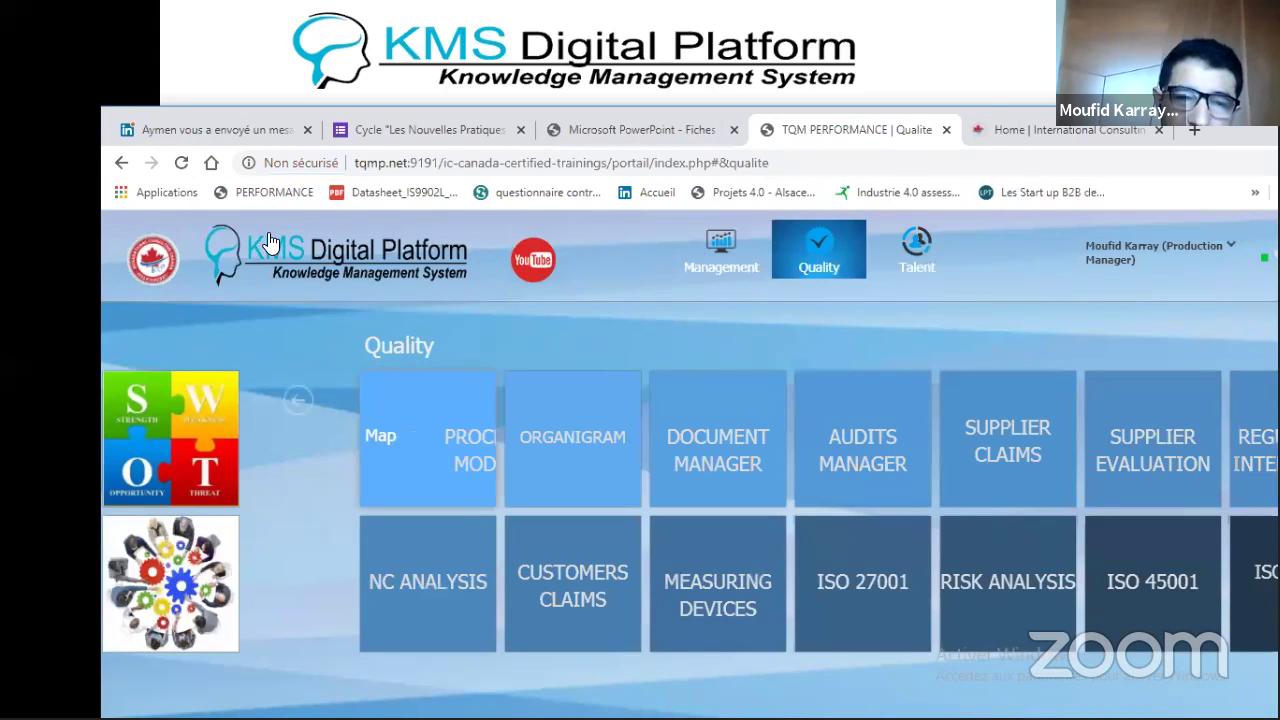
pyautogui.click(415, 456)
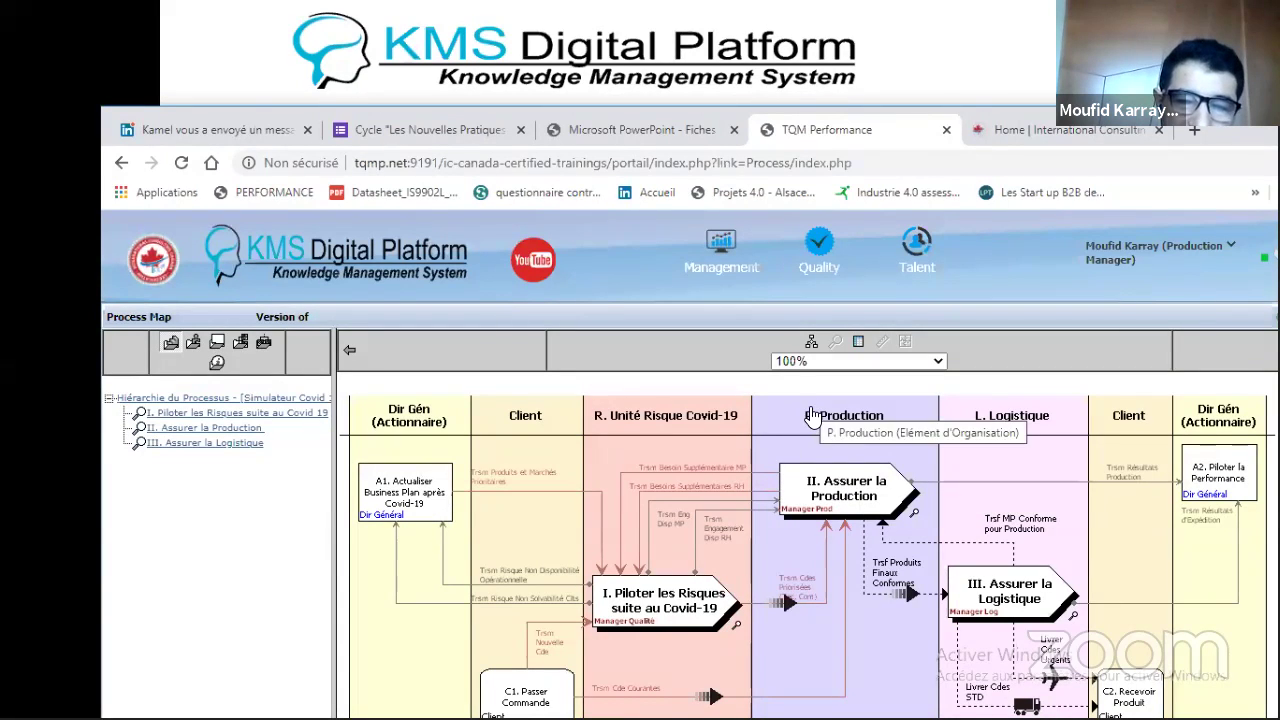
pyautogui.click(805, 500)
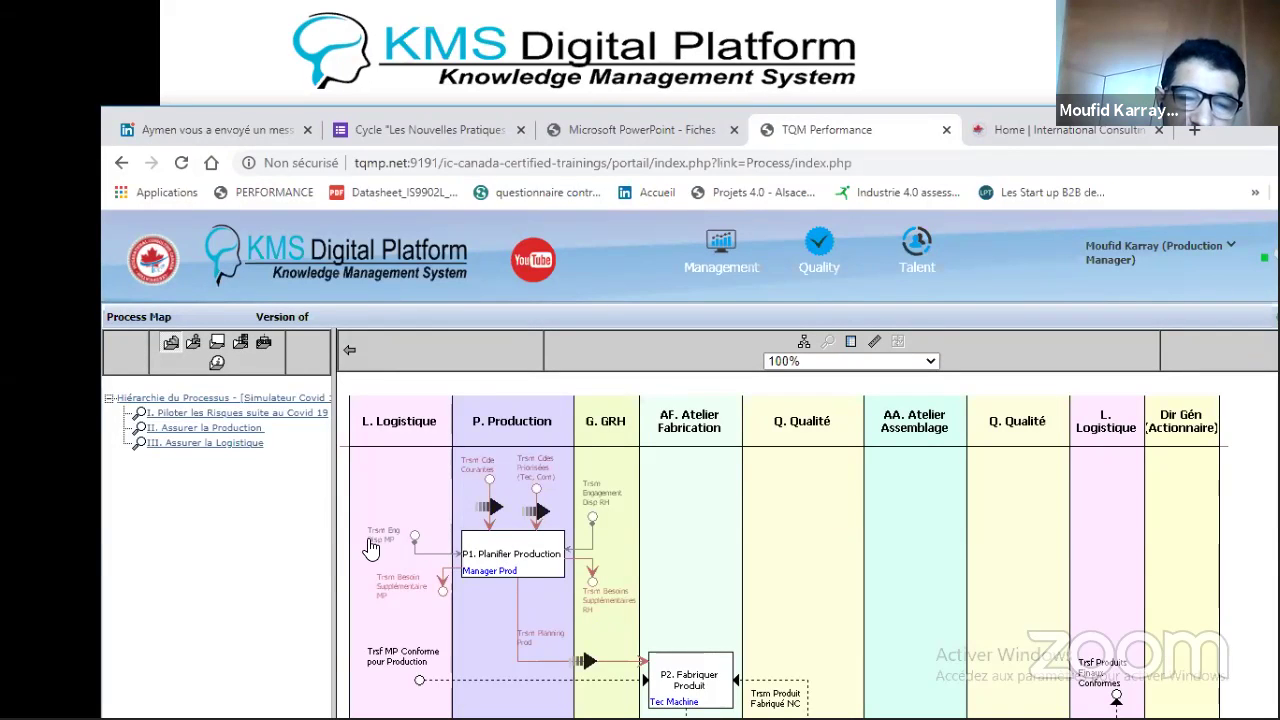
# View the details of the P1. Planifier Production activity and of its owner, the Manager Prod resource.
pyautogui.click(519, 557)
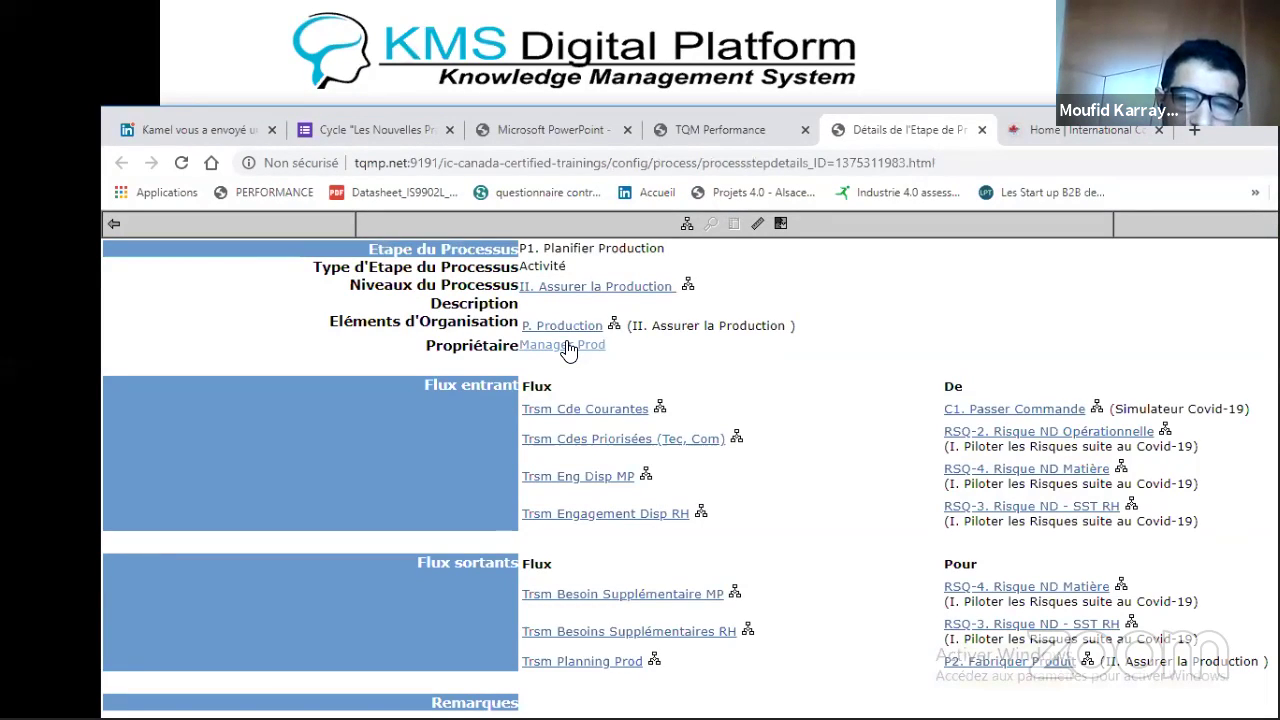
pyautogui.click(567, 346)
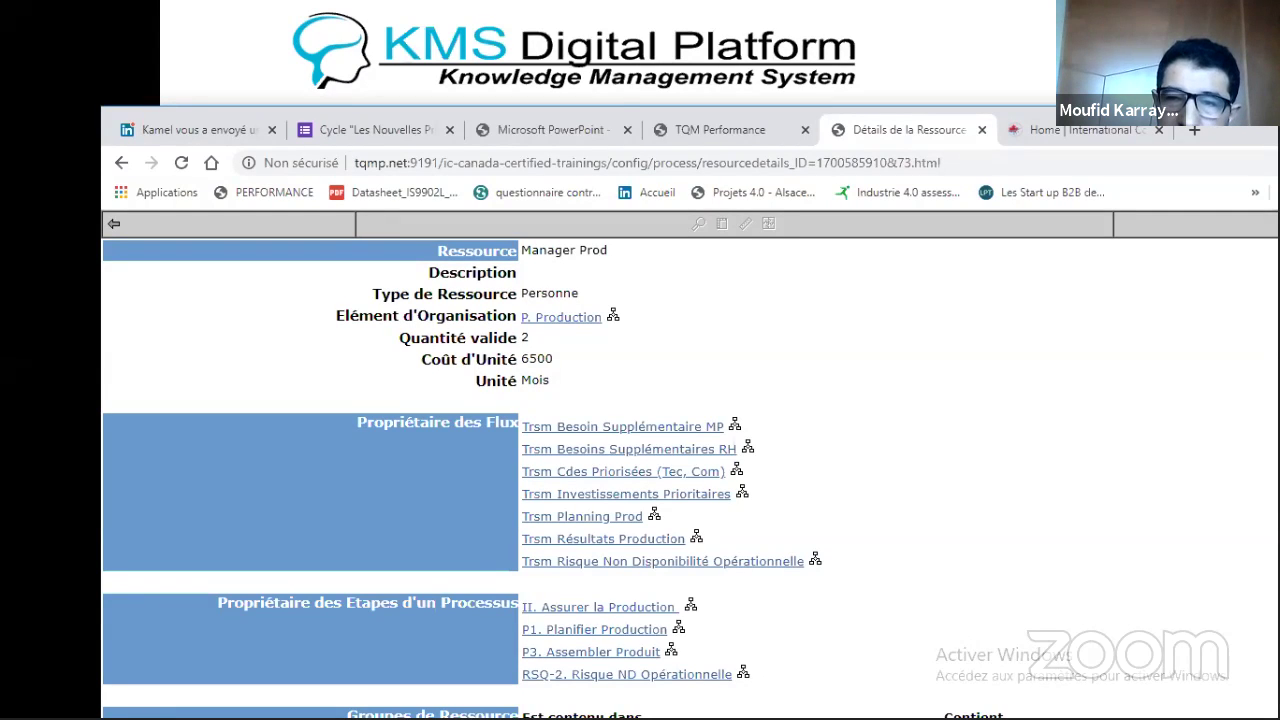
pyautogui.press('super+Up')
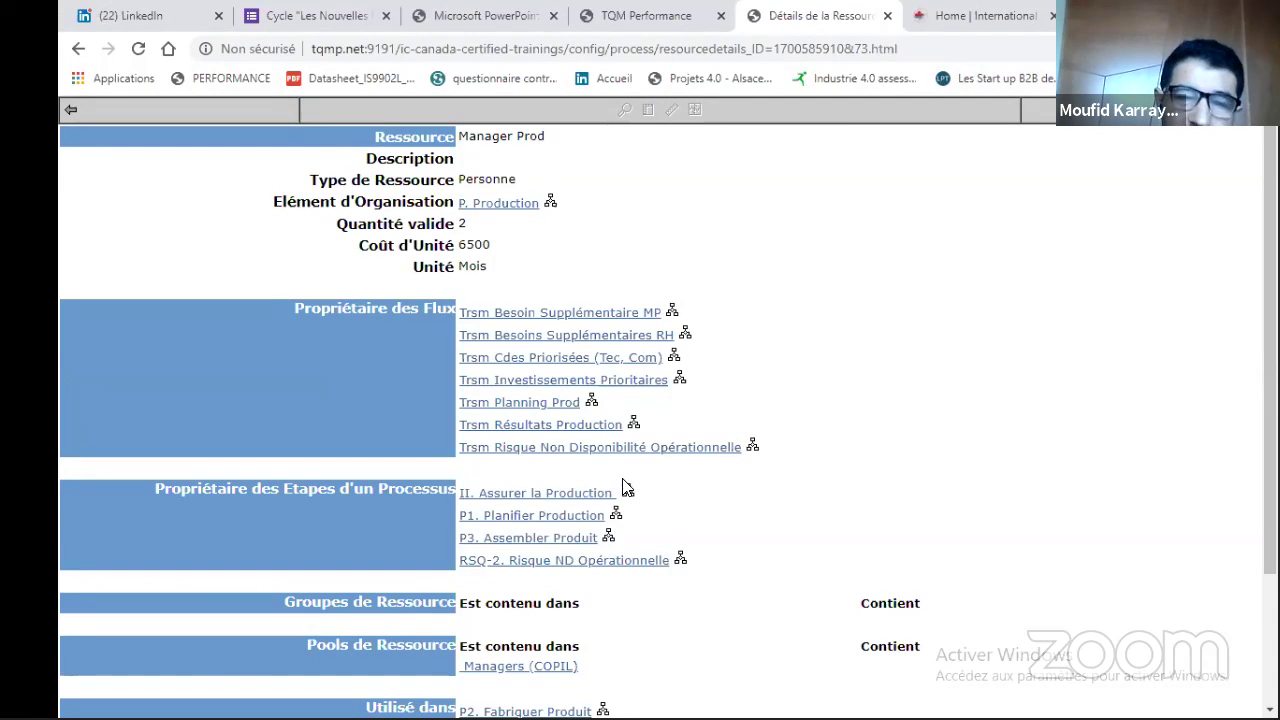
# Open the II. Assurer la Production diagram from the process steps owned by the Manager Prod resource.
pyautogui.click(534, 495)
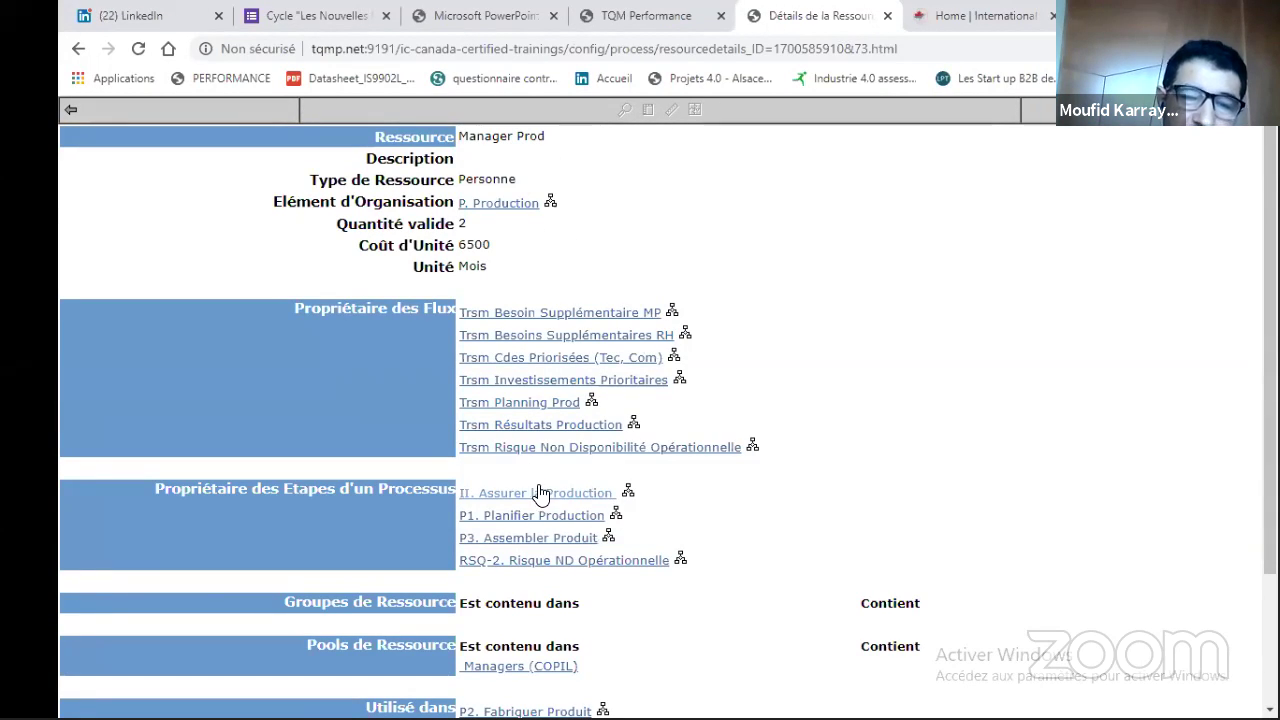
pyautogui.click(628, 492)
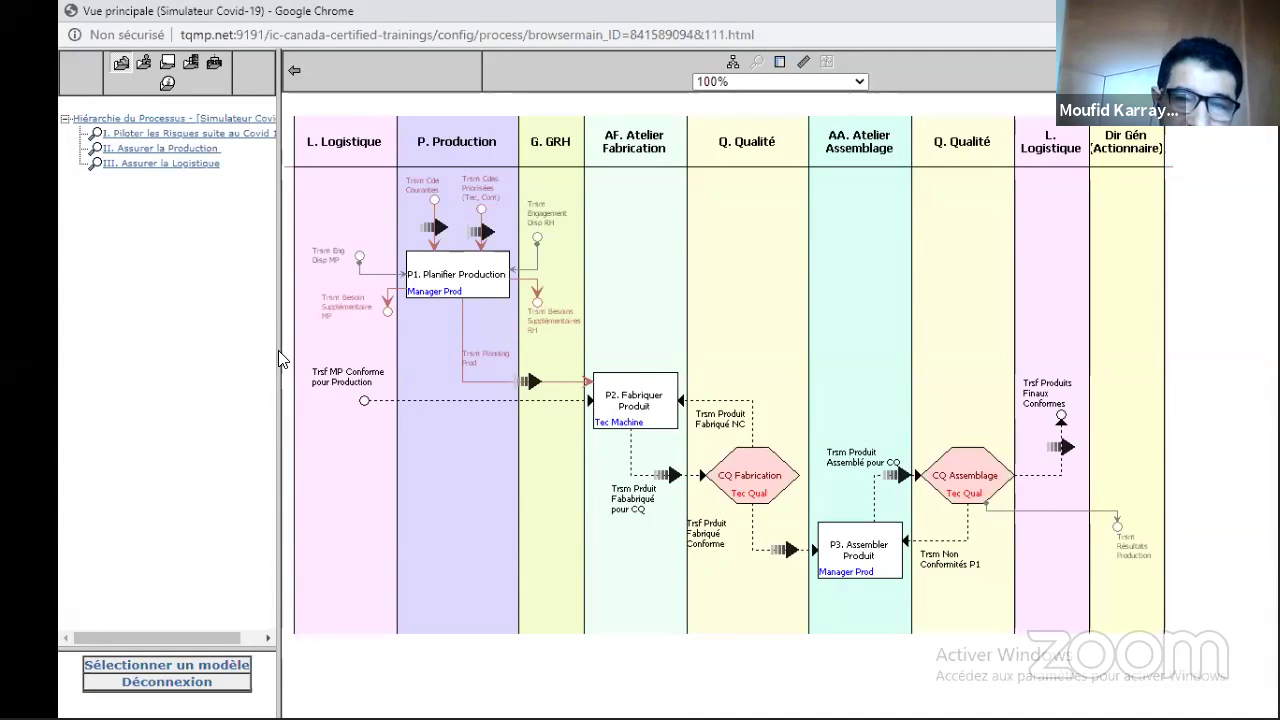
pyautogui.hotkey('alt', 'Tab')
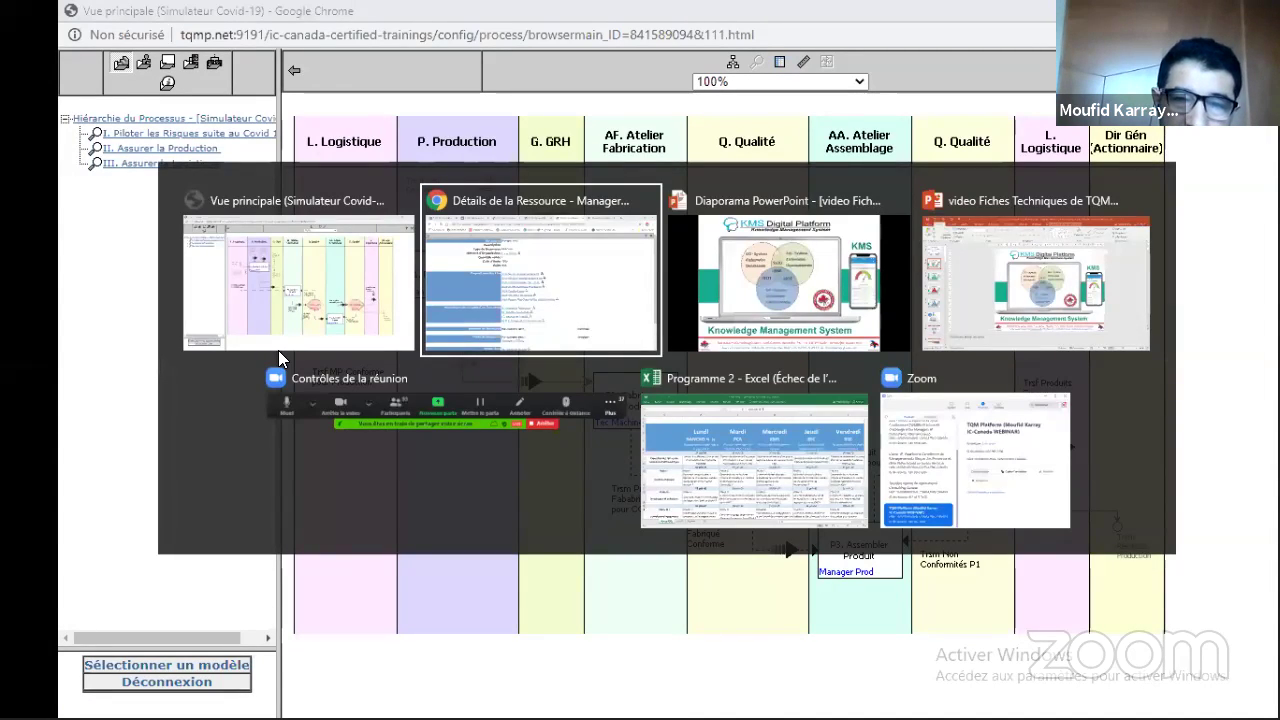
pyautogui.hotkey('alt', 'Tab')
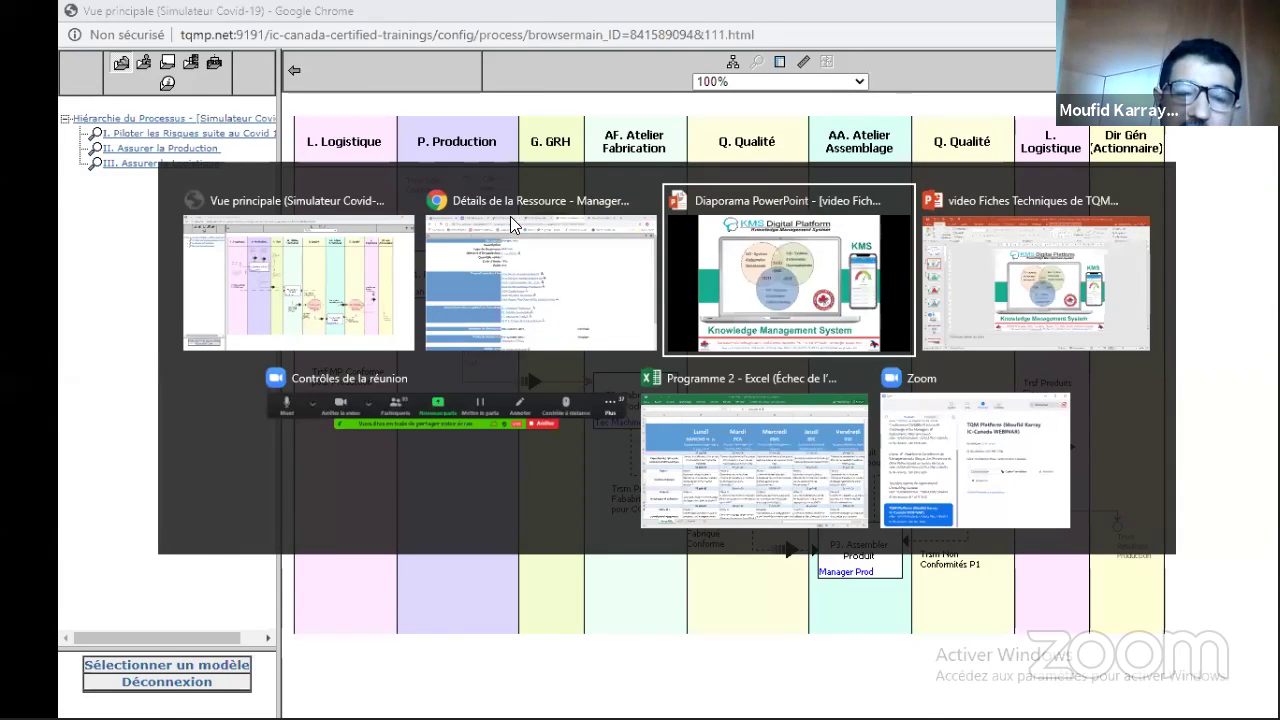
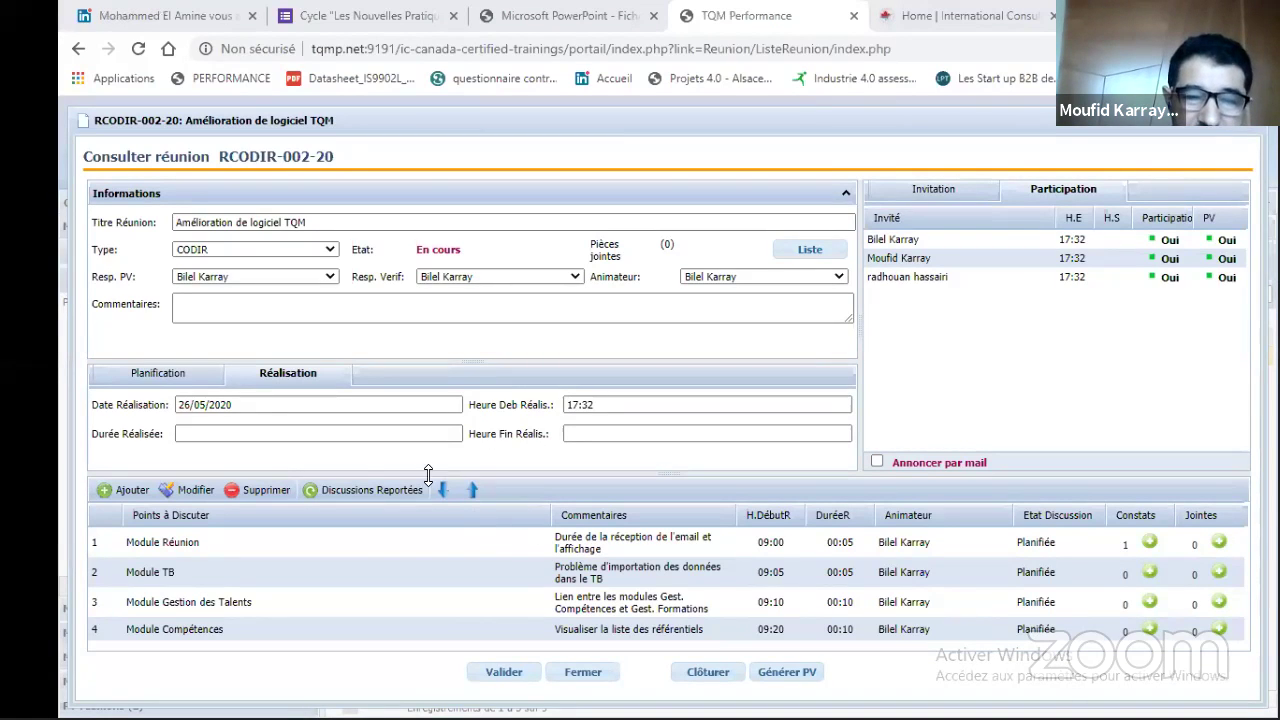
# Set the realised duration (Durée Réalisée) of meeting RCODIR-002-20 to 02:00.
pyautogui.click(282, 430)
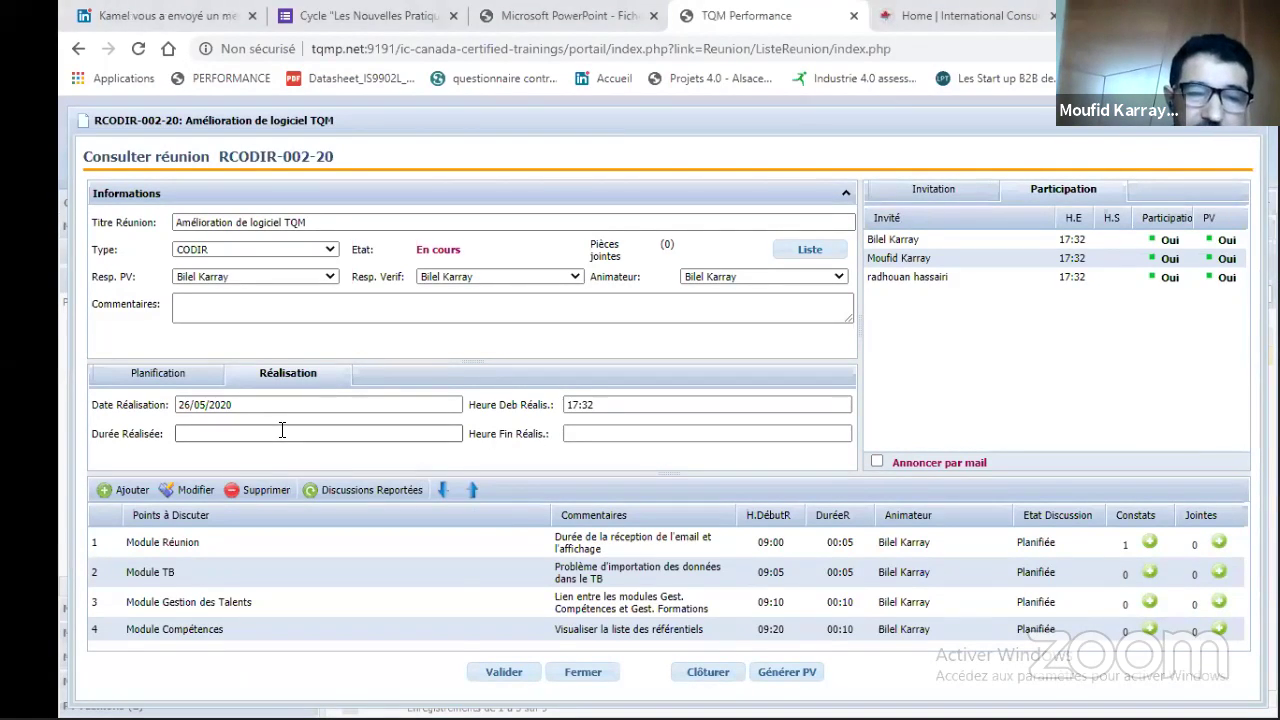
pyautogui.click(213, 467)
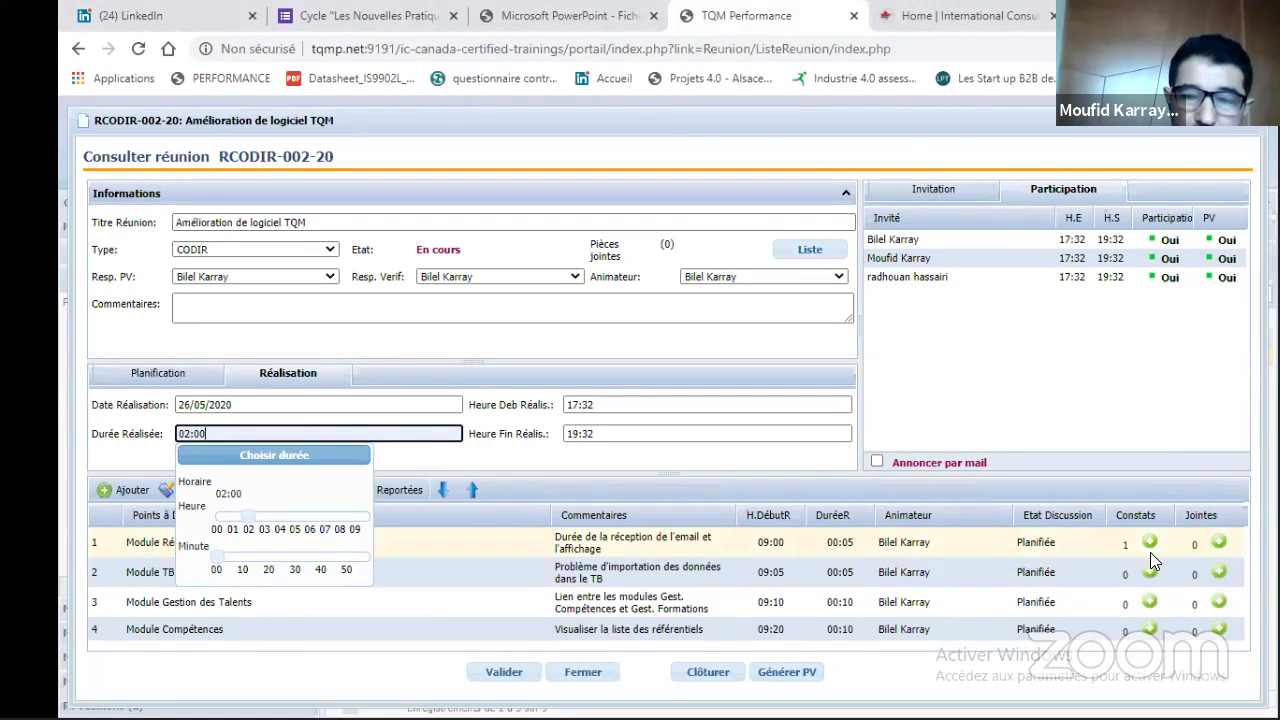
pyautogui.click(950, 542)
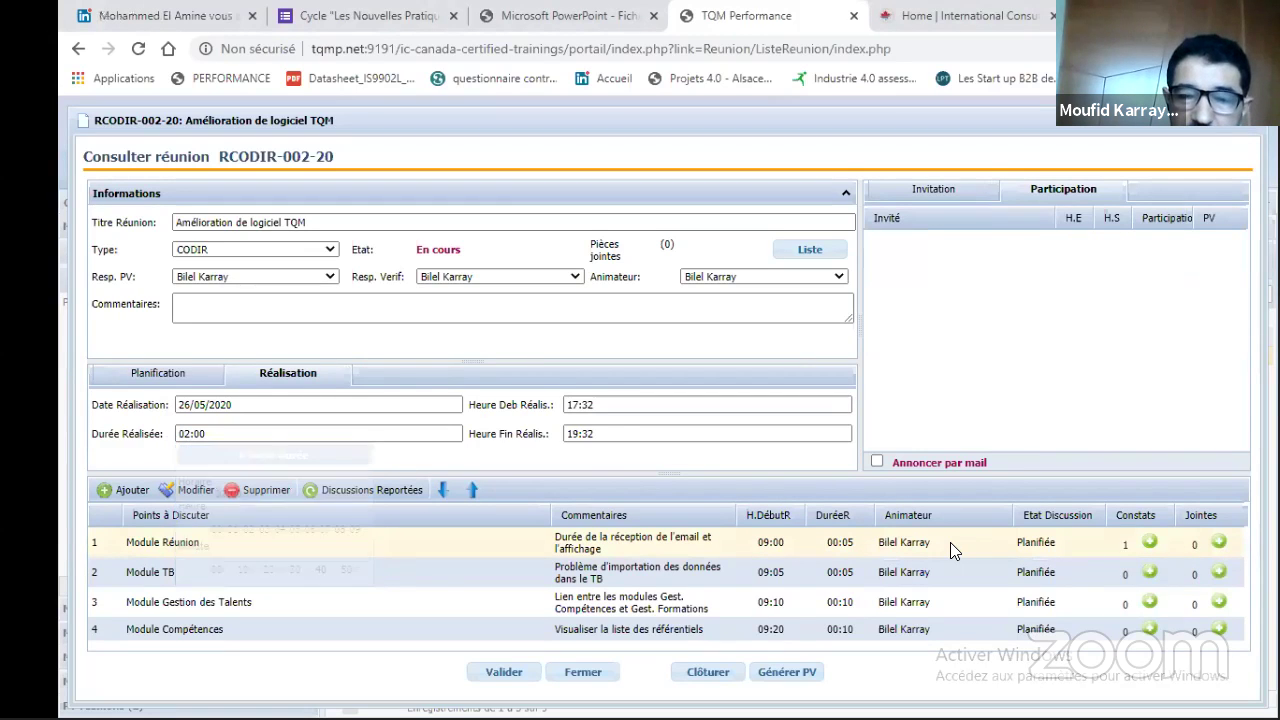
# Assign the second listed participant as Animateur of the Module Réunion point and the third listed participant to Module TB.
pyautogui.click(950, 542)
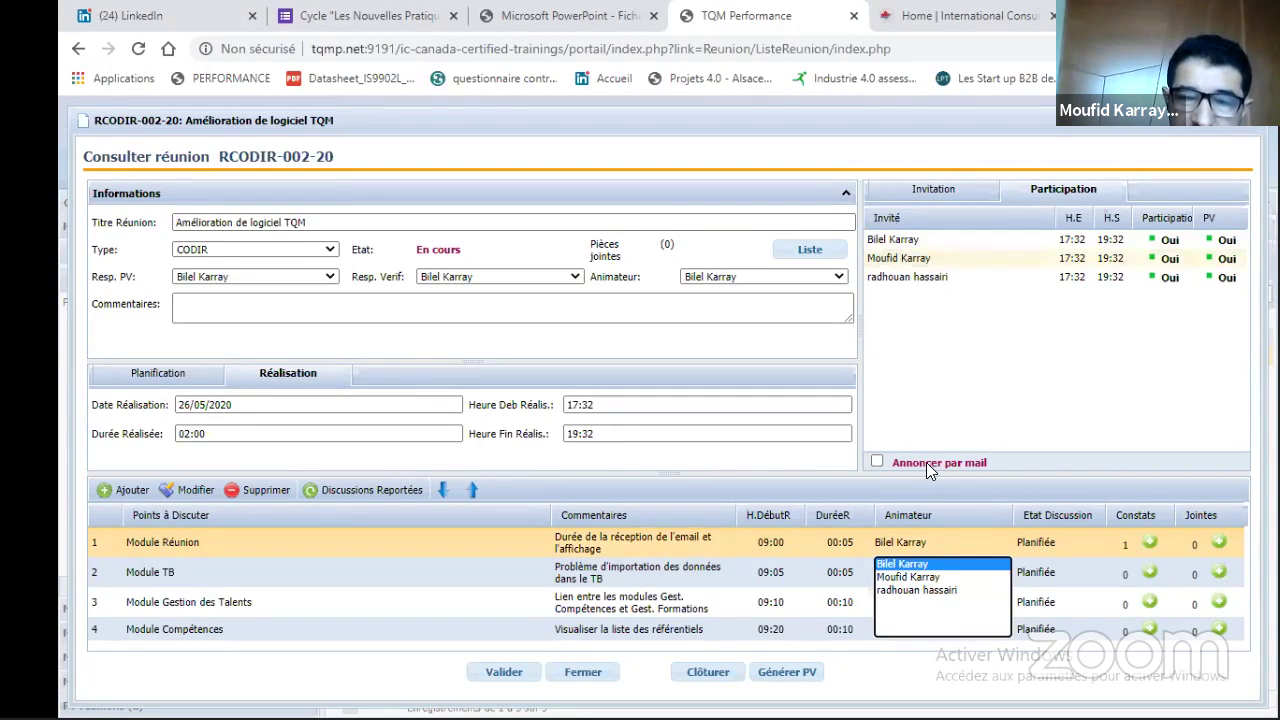
pyautogui.click(910, 576)
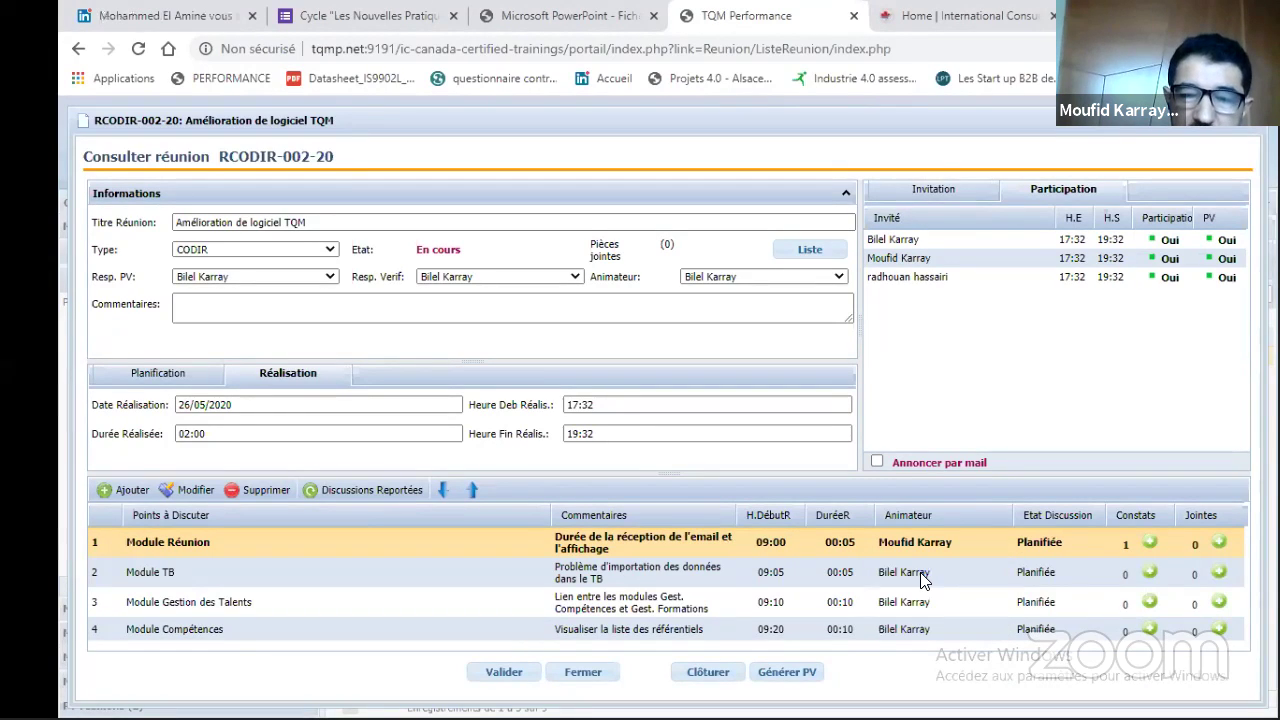
pyautogui.click(912, 572)
pyautogui.click(912, 572)
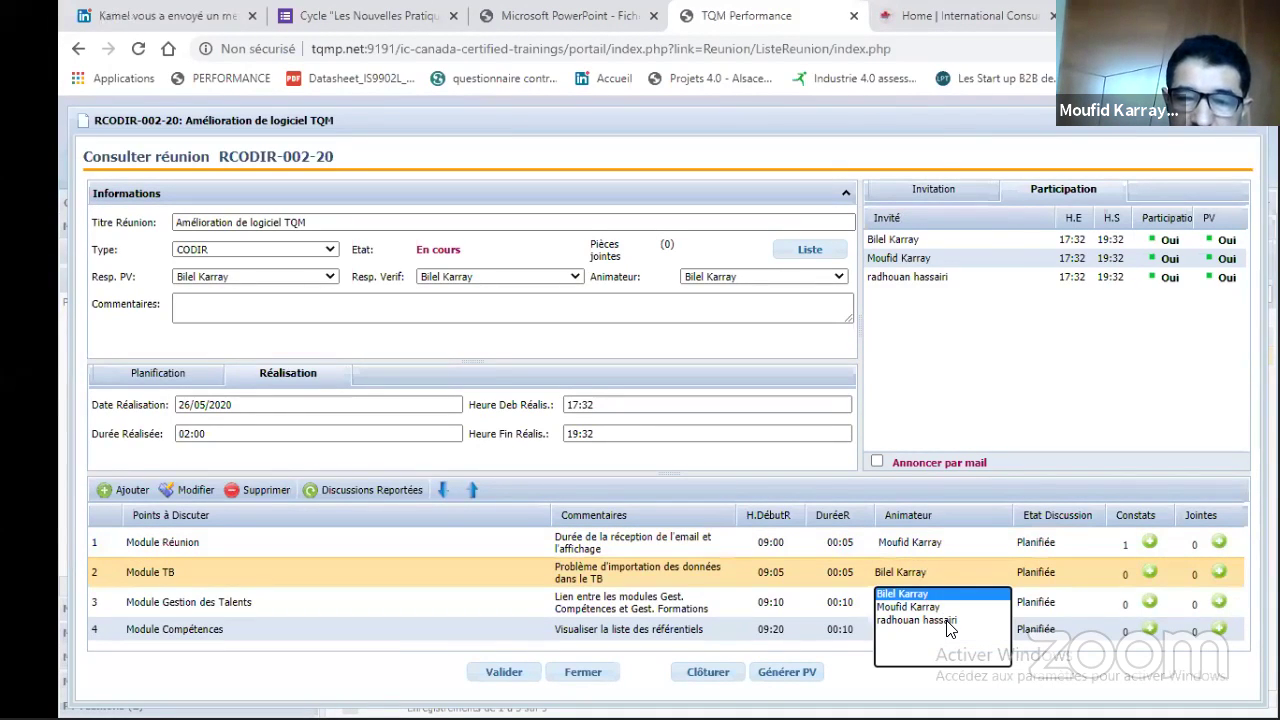
pyautogui.click(946, 620)
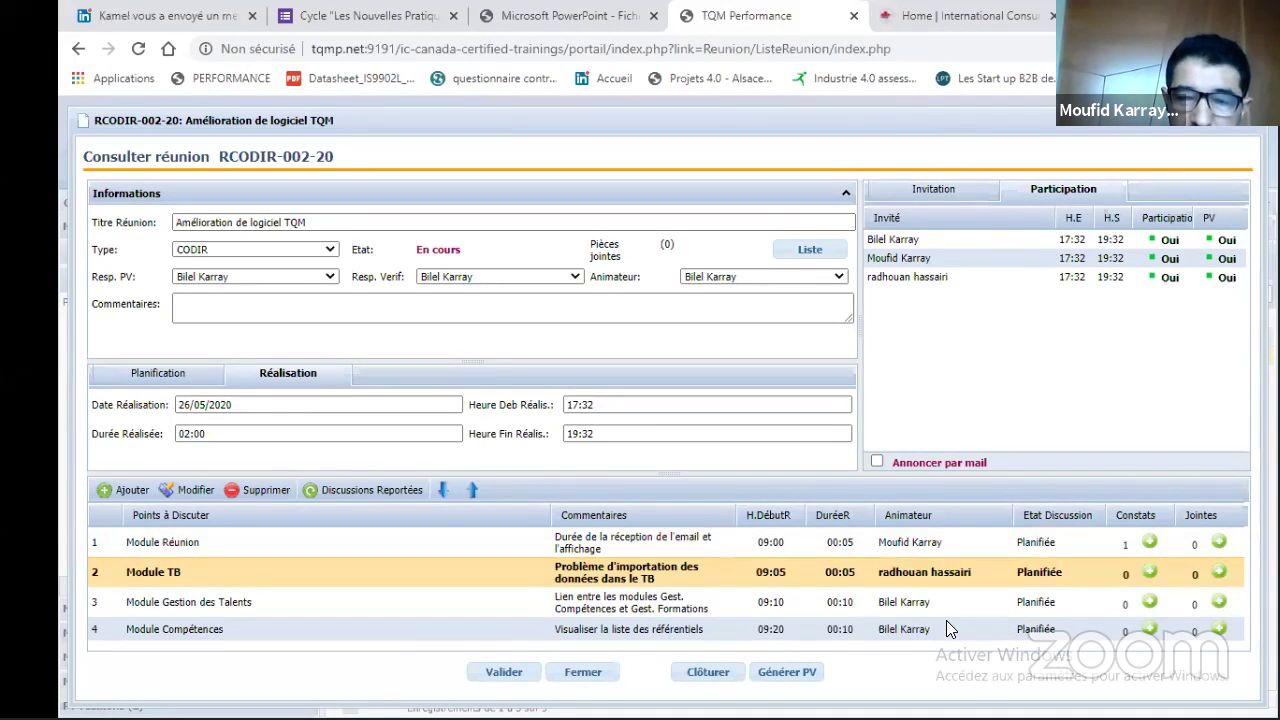
# Set the discussion state of Module Réunion to Clôturée and that of Module TB to Non discuté annulé.
pyautogui.click(1065, 542)
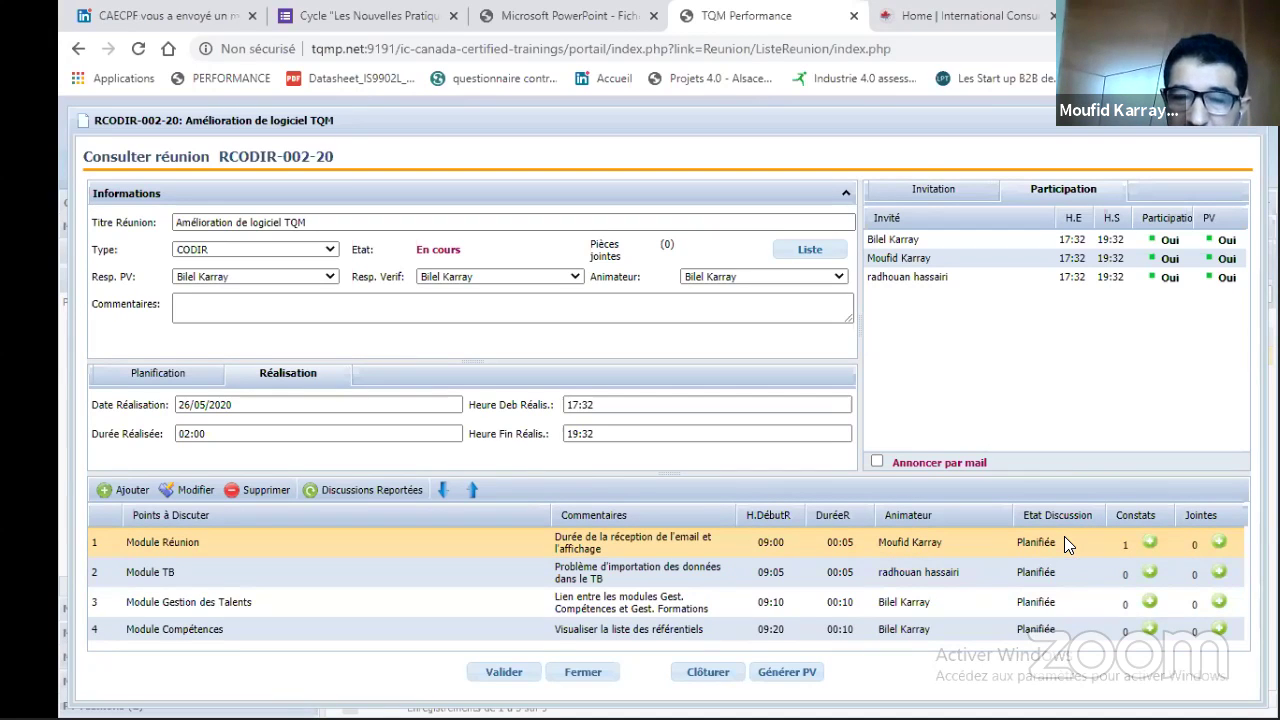
pyautogui.click(1060, 572)
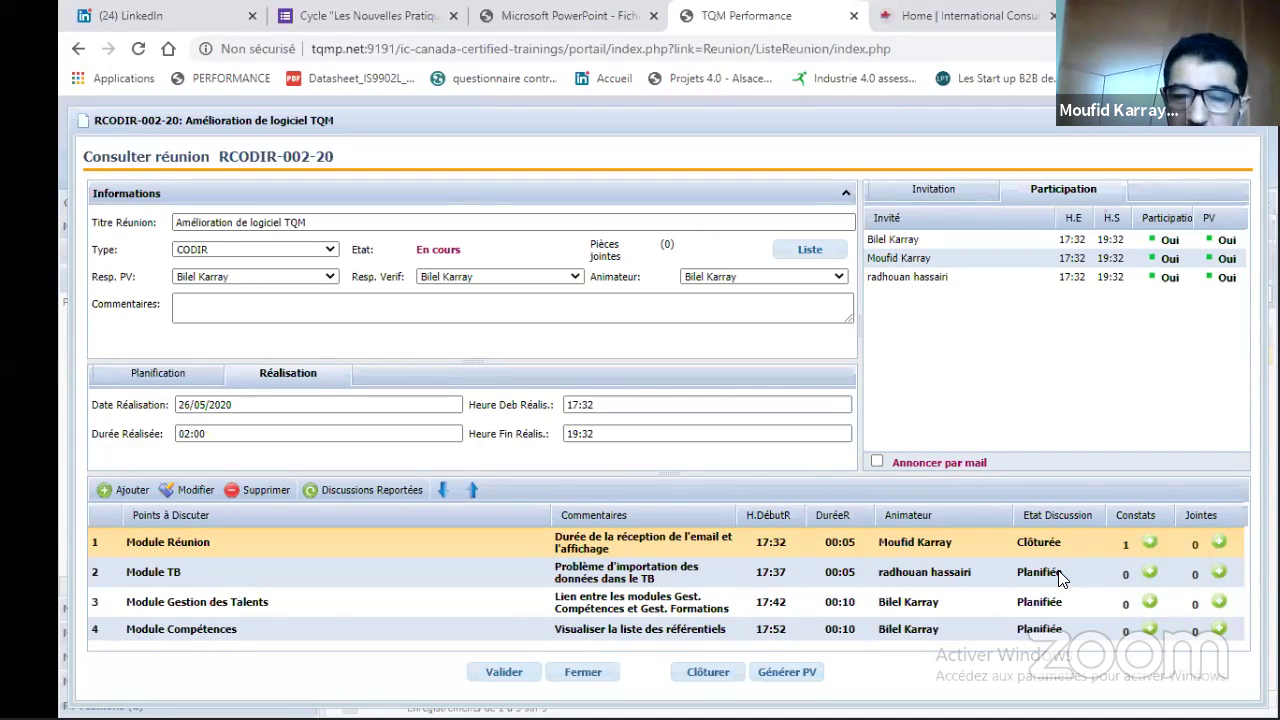
pyautogui.click(1061, 578)
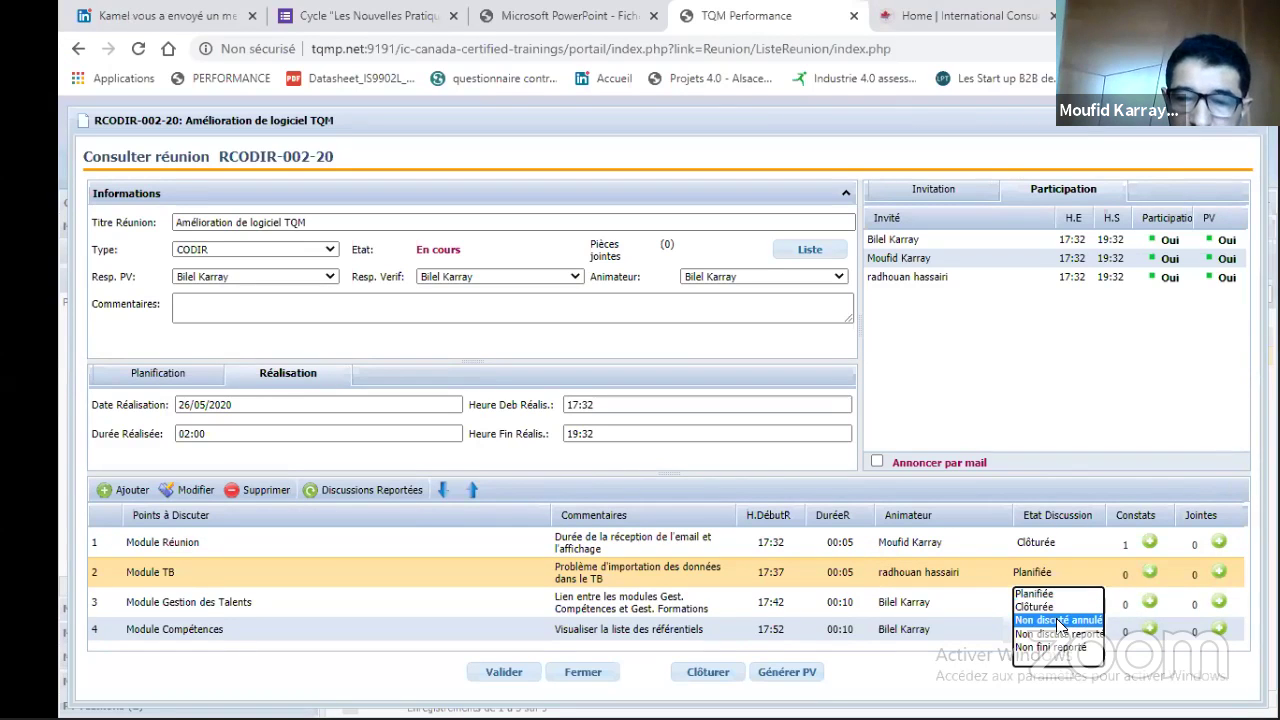
pyautogui.click(1058, 620)
# Set the discussion state of Module Gestion des Talents to Non discuté reporté and that of Module Compétences to Clôturée.
pyautogui.click(1032, 601)
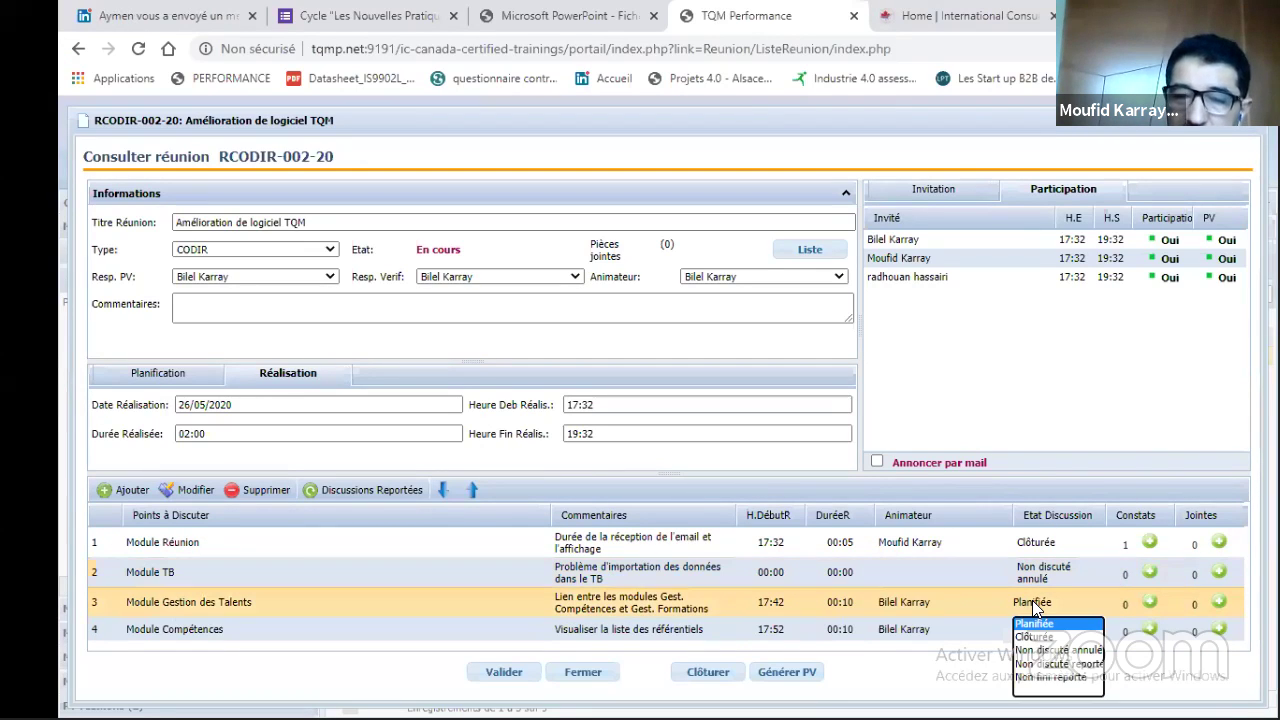
pyautogui.click(1060, 664)
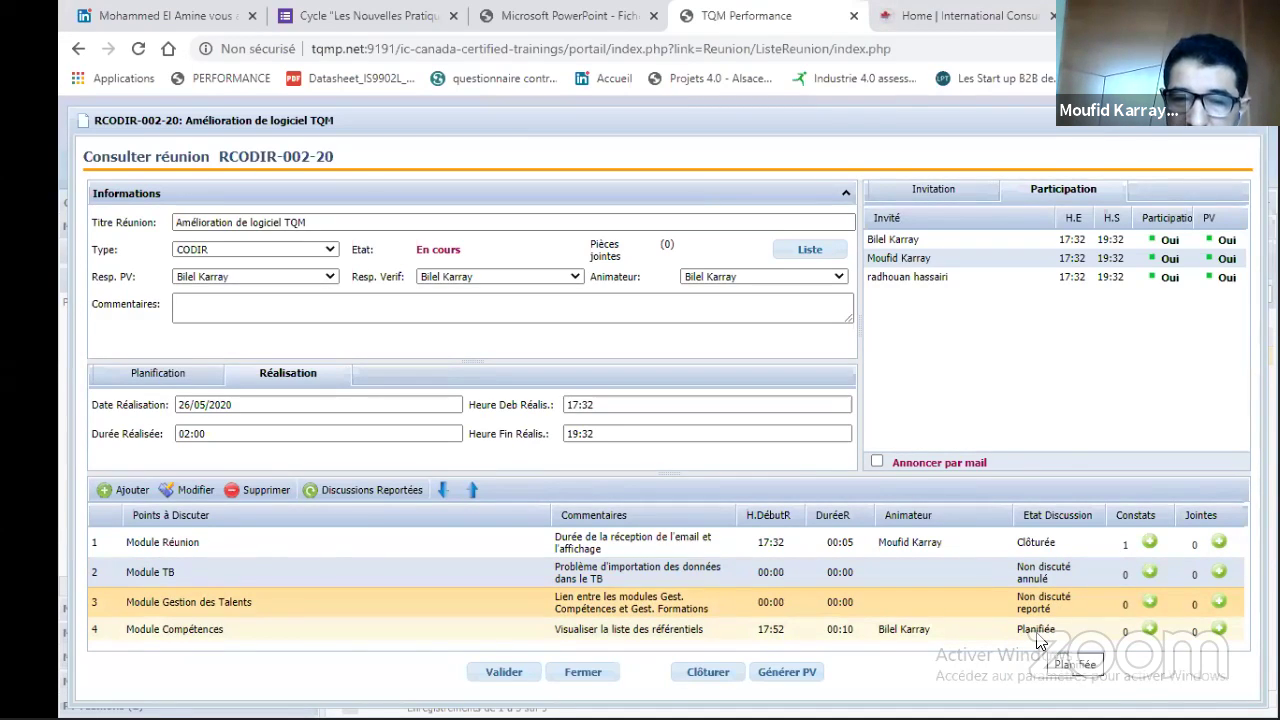
pyautogui.click(1038, 640)
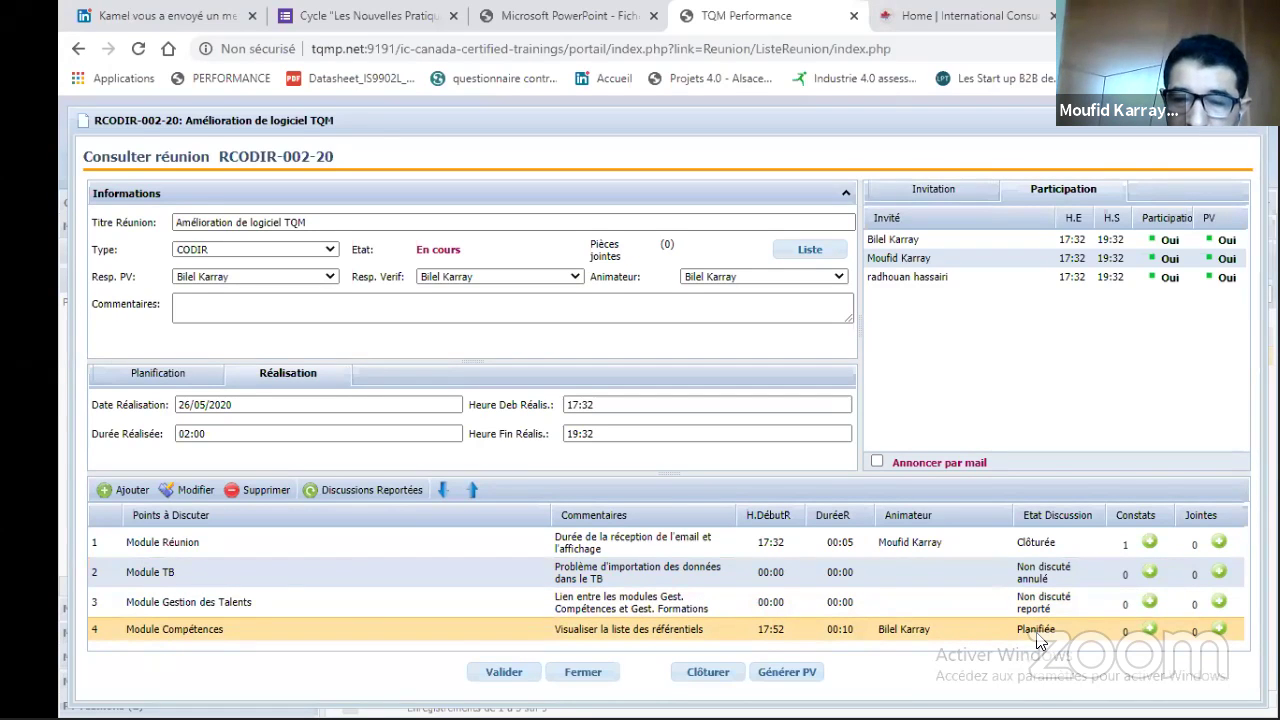
pyautogui.click(1038, 640)
pyautogui.click(1062, 652)
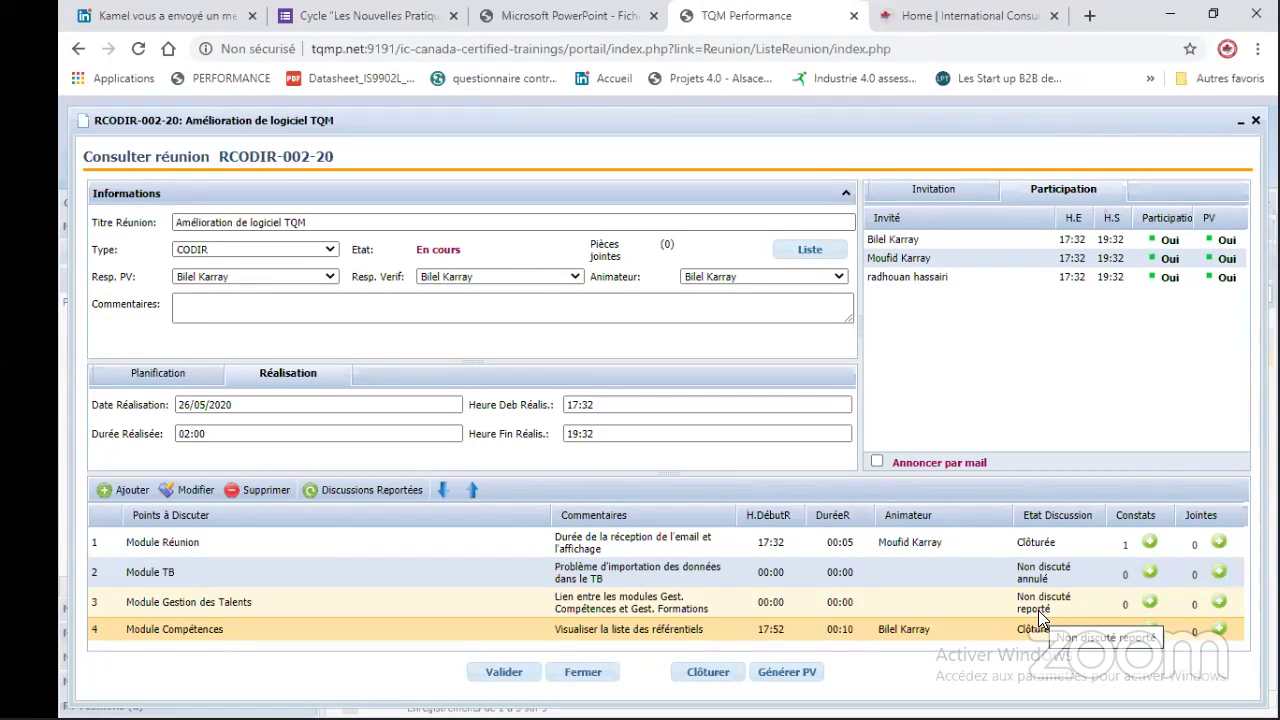
# Attach the existing action BAM-AC-10 Maitrise des délais PROD2 to the decision recorded under Module Réunion's finding.
pyautogui.click(1151, 545)
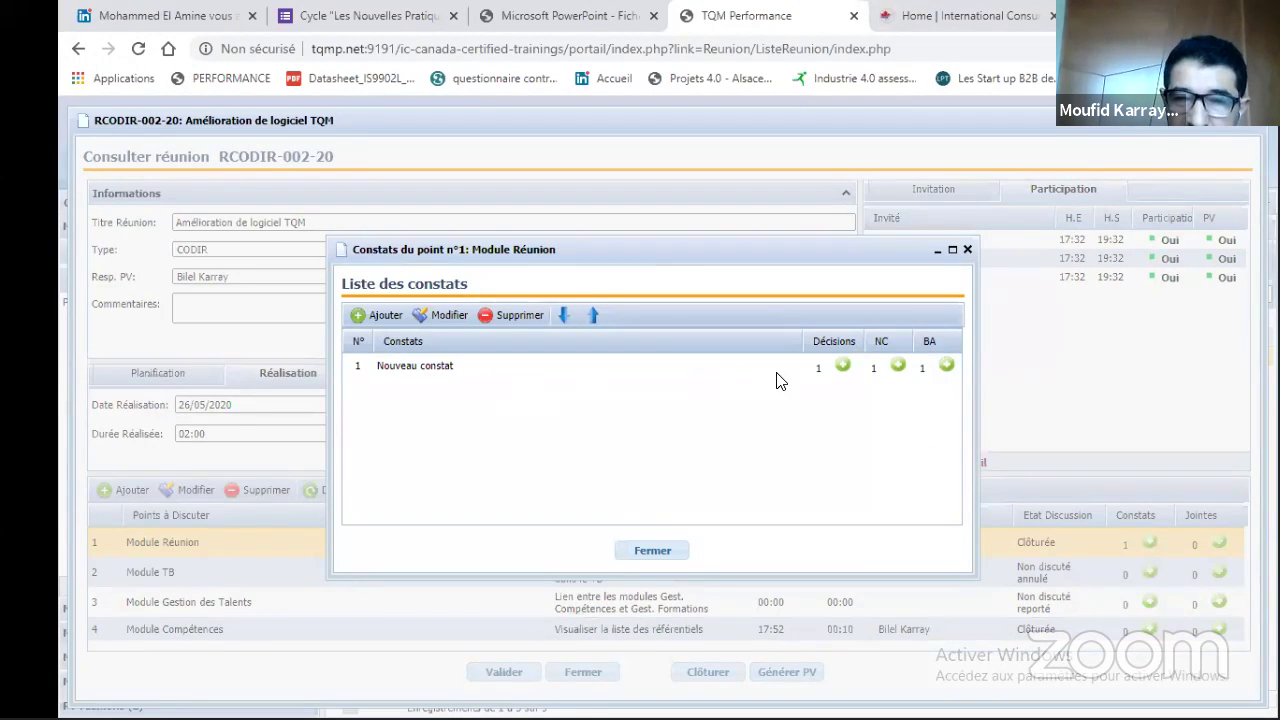
pyautogui.click(843, 368)
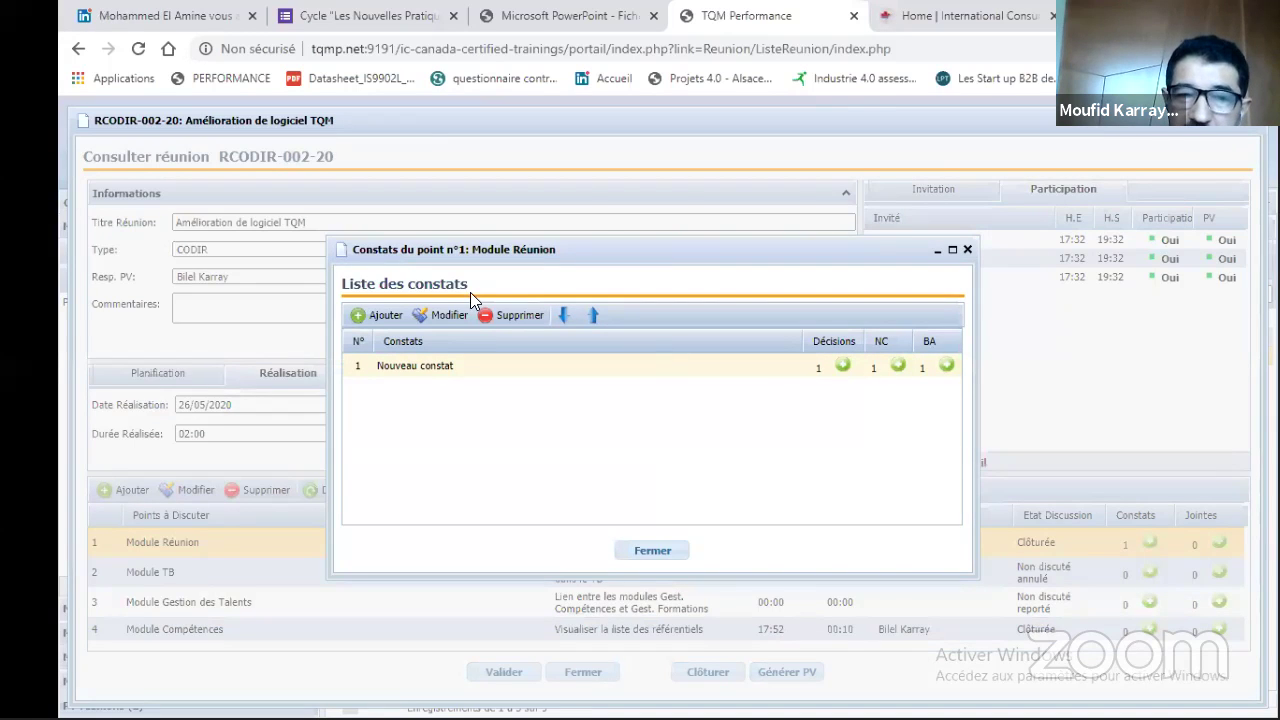
pyautogui.click(198, 296)
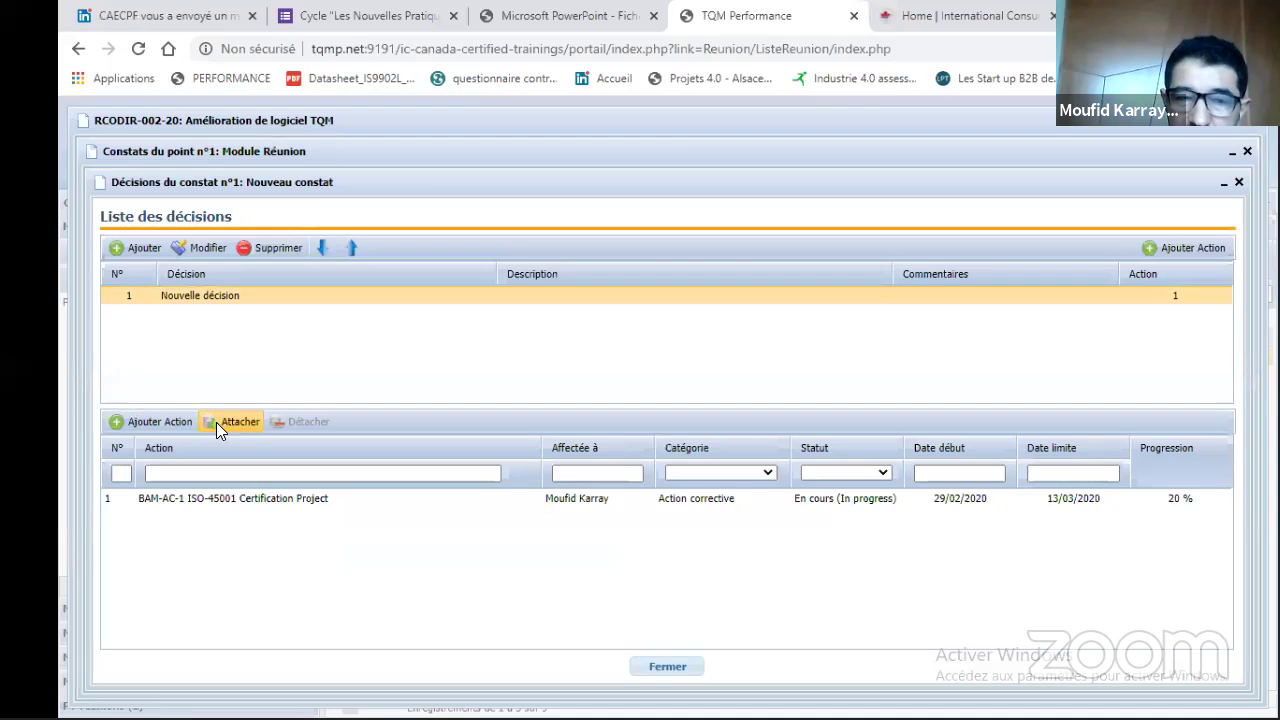
pyautogui.click(218, 422)
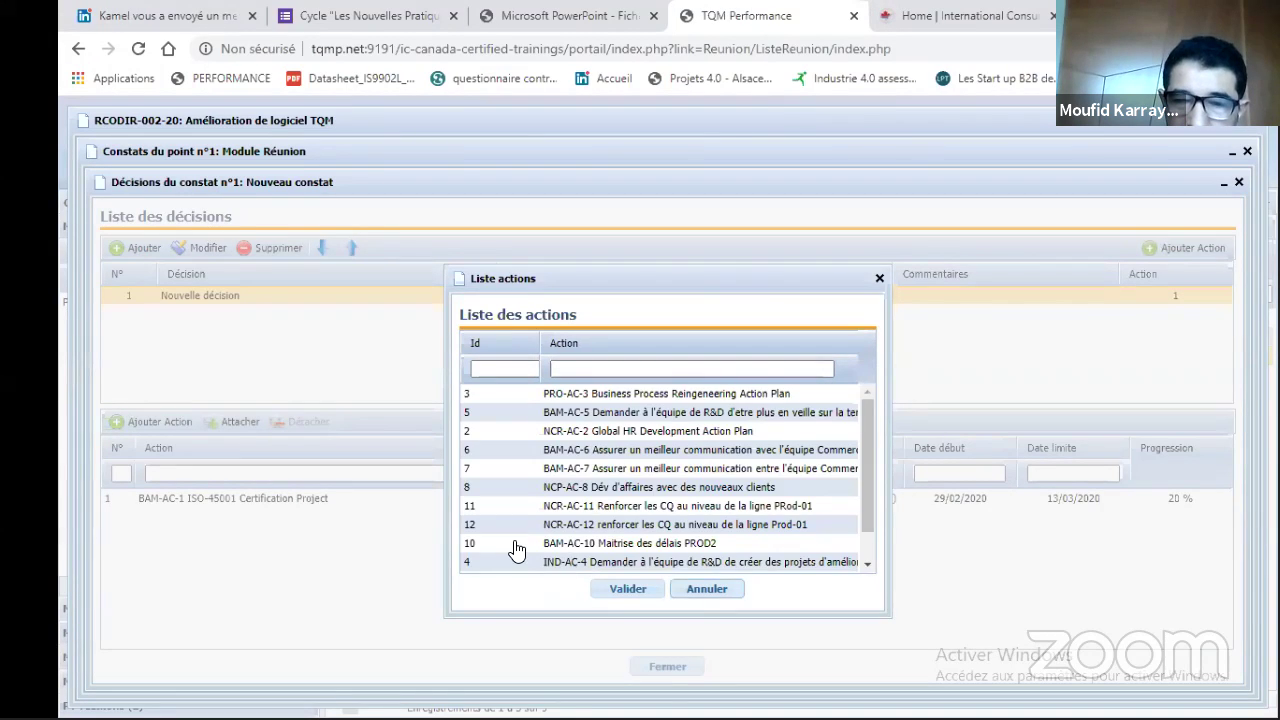
pyautogui.doubleClick(516, 549)
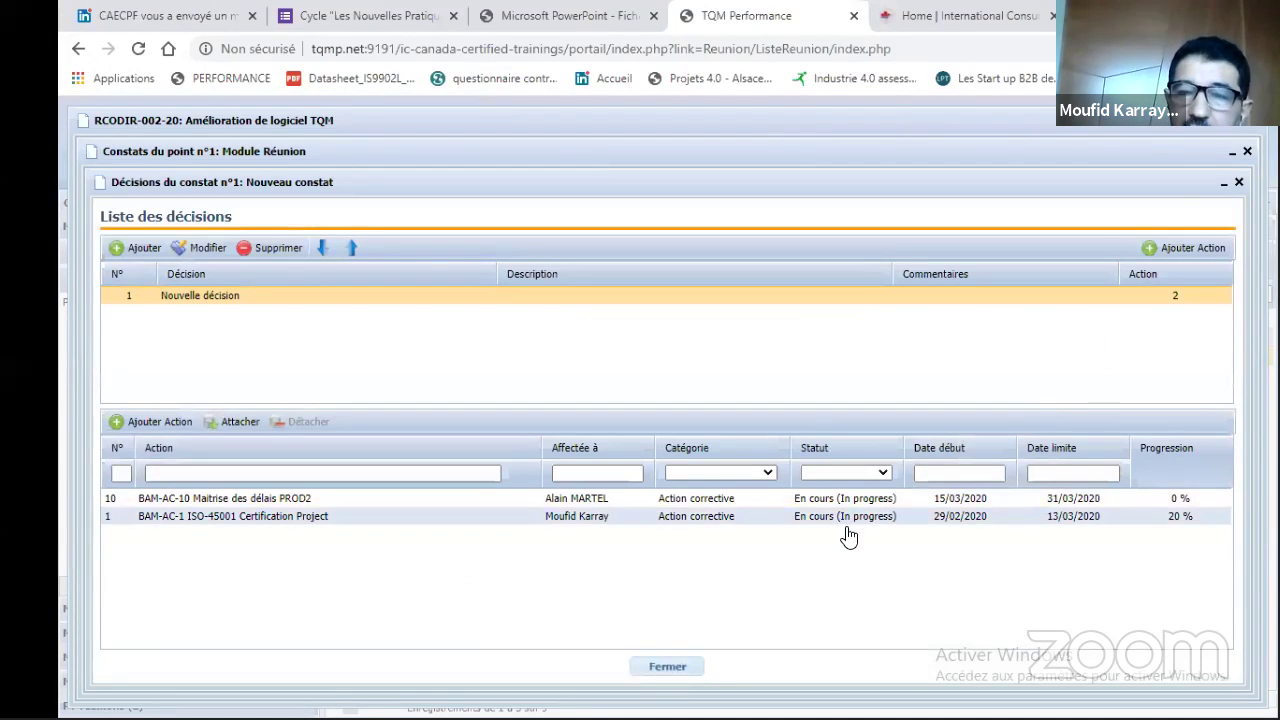
pyautogui.click(672, 660)
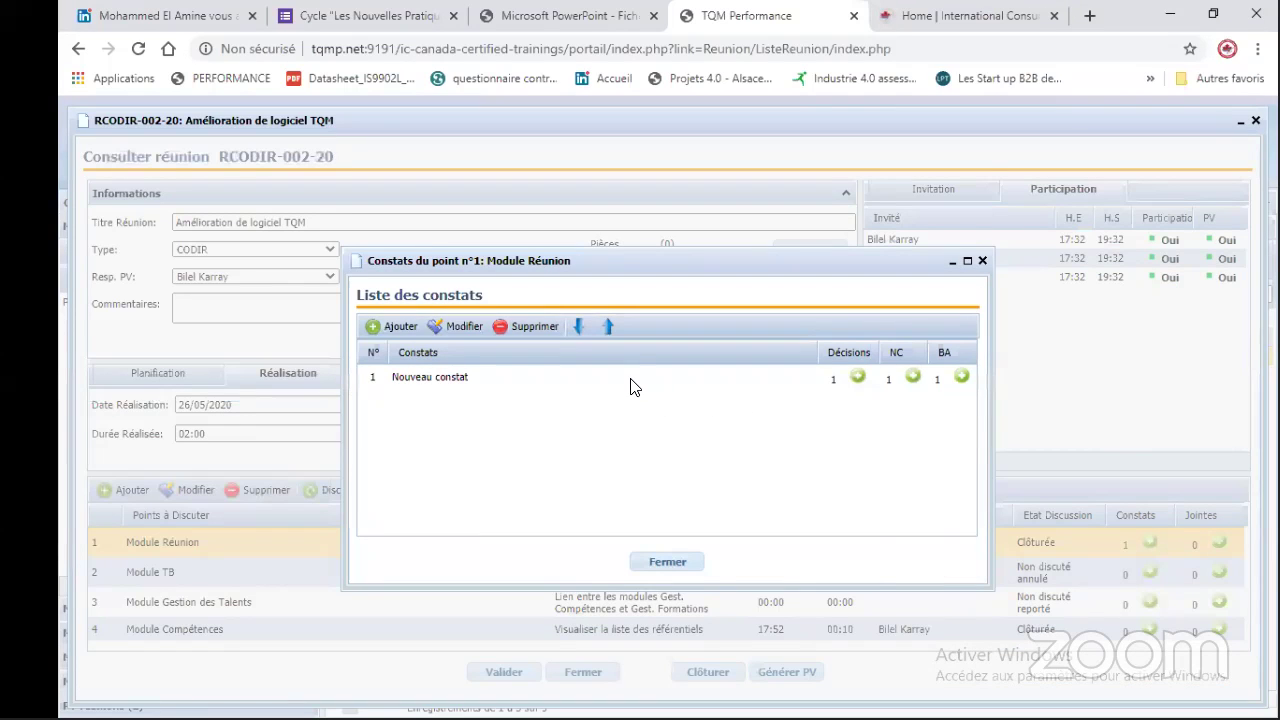
# Set the service of the non-conformity linked to the Module Réunion finding to 1. Production.
pyautogui.click(912, 379)
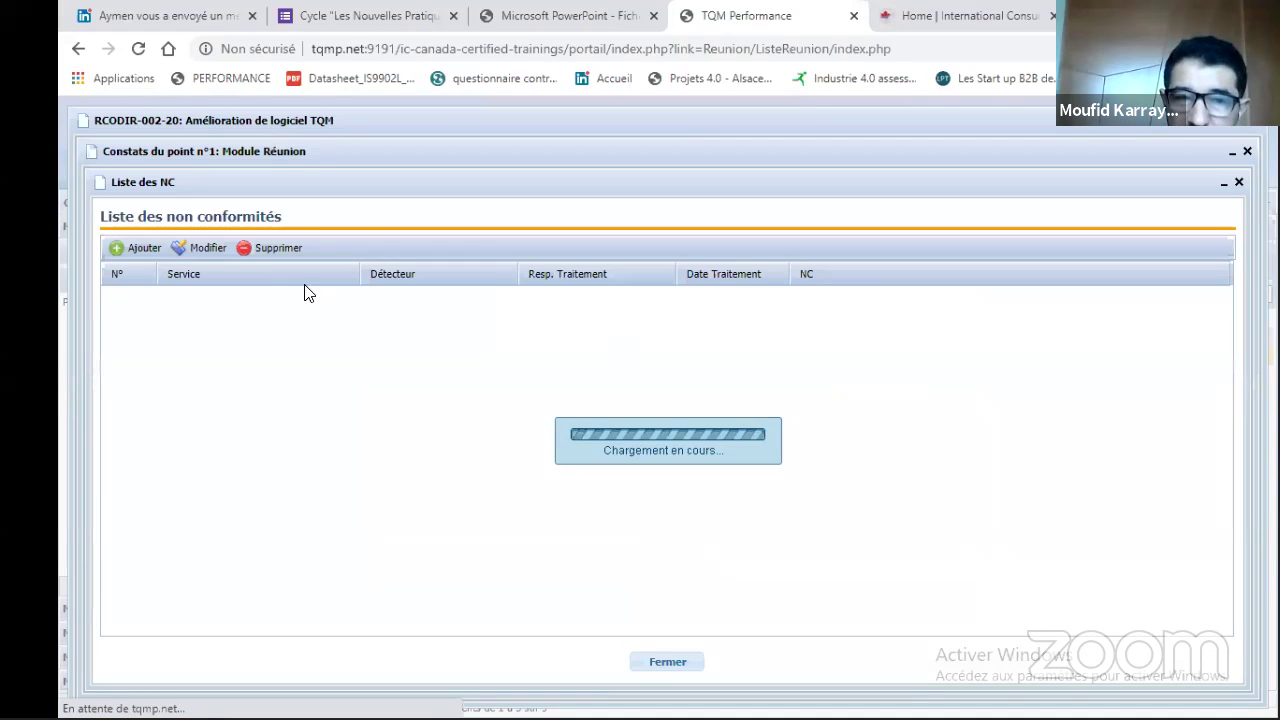
pyautogui.click(287, 298)
pyautogui.click(287, 298)
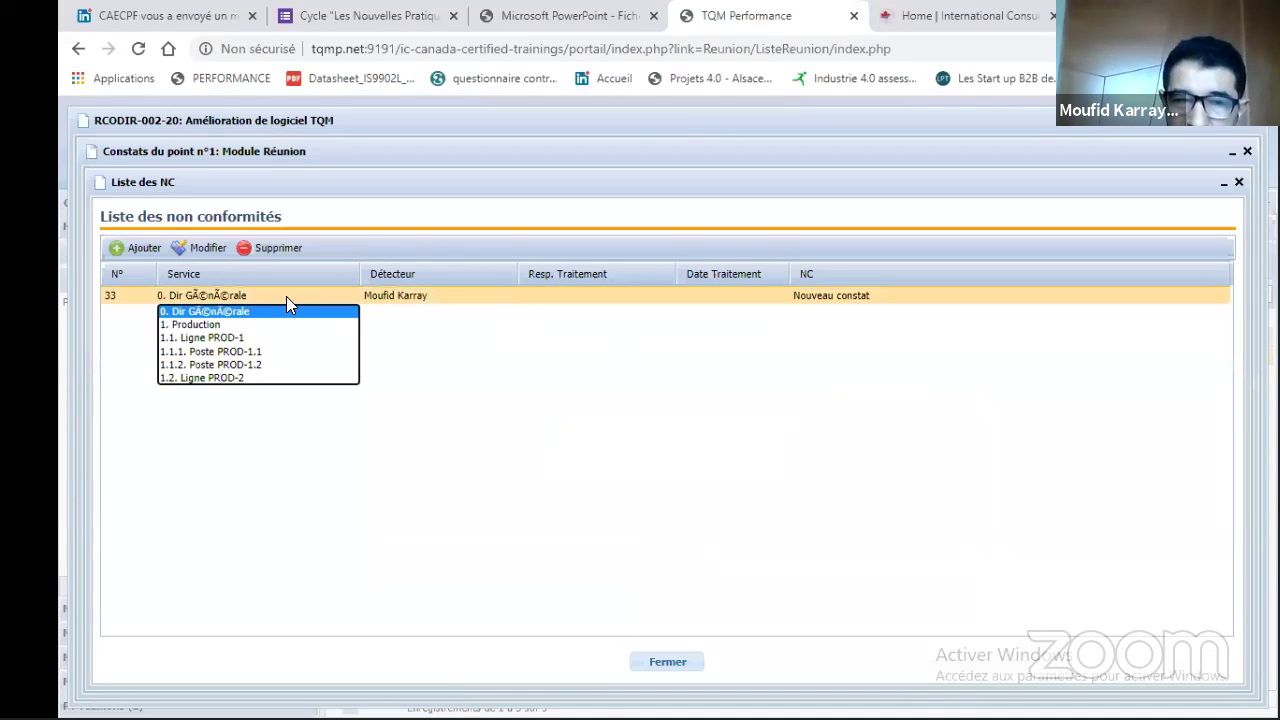
pyautogui.click(200, 325)
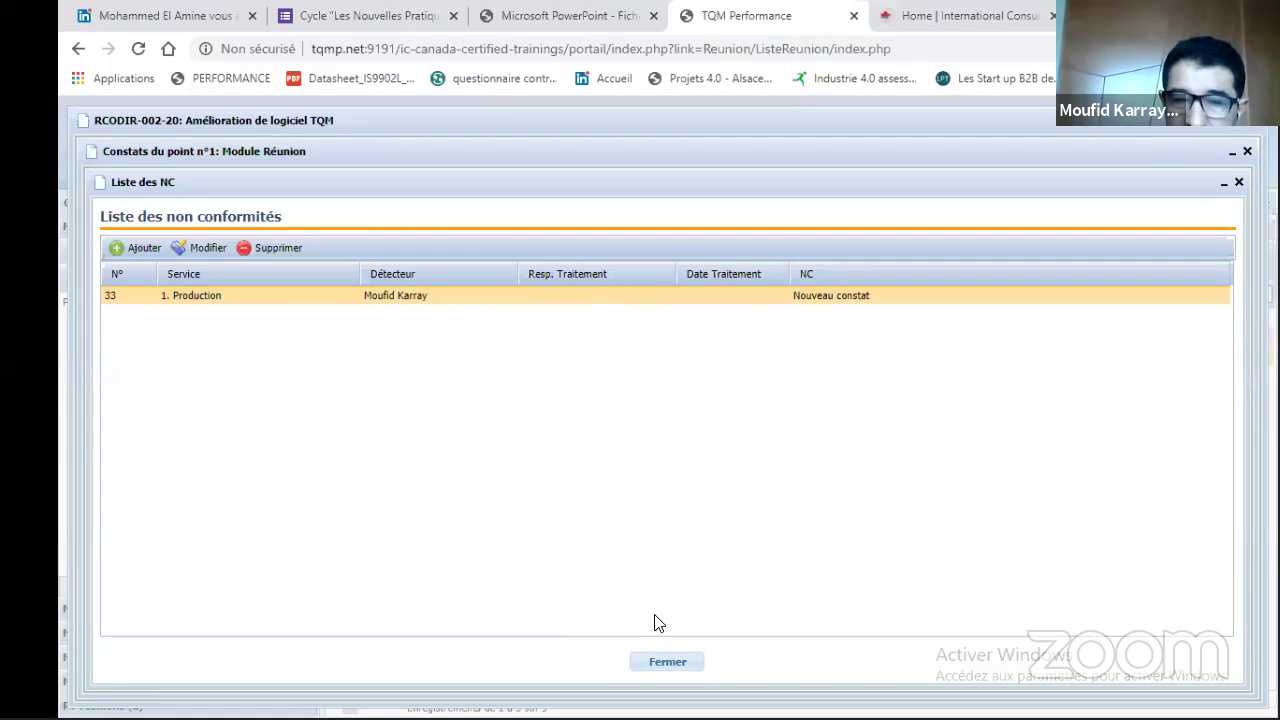
pyautogui.click(686, 662)
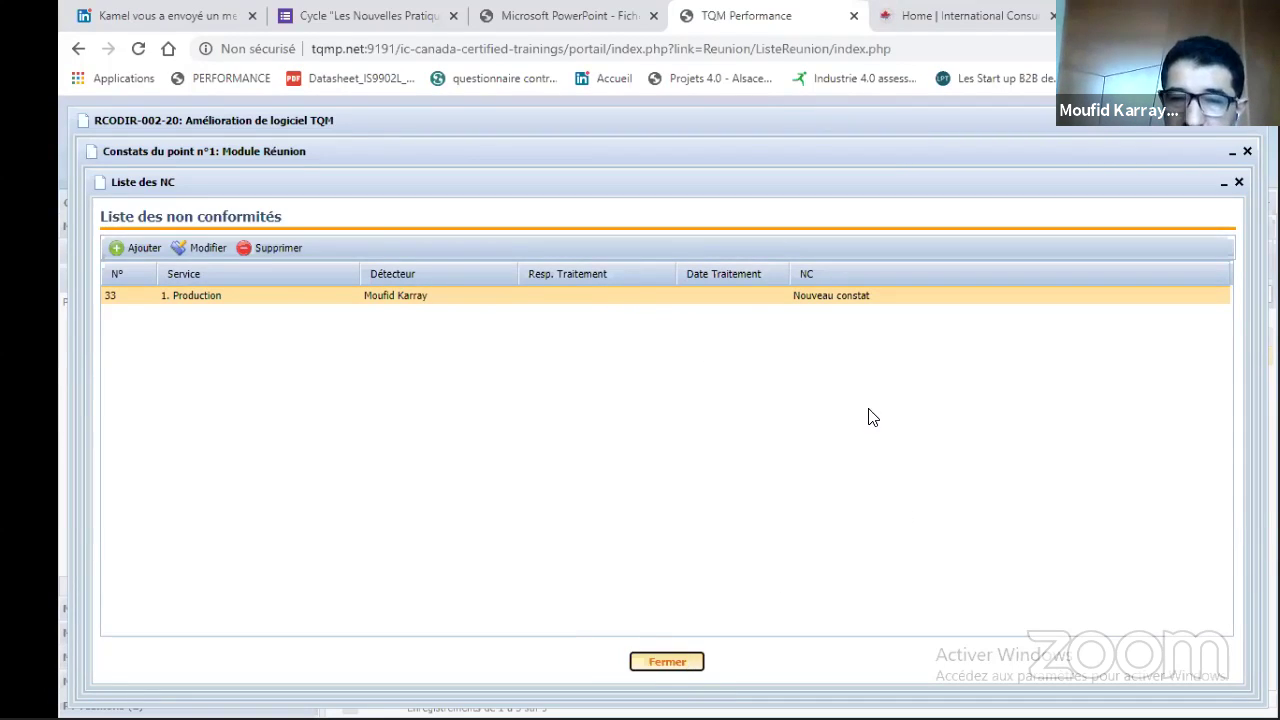
# Set the service of the improvement need (BA) linked to the Module Réunion finding to 1.1. Ligne PROD-1.
pyautogui.click(962, 378)
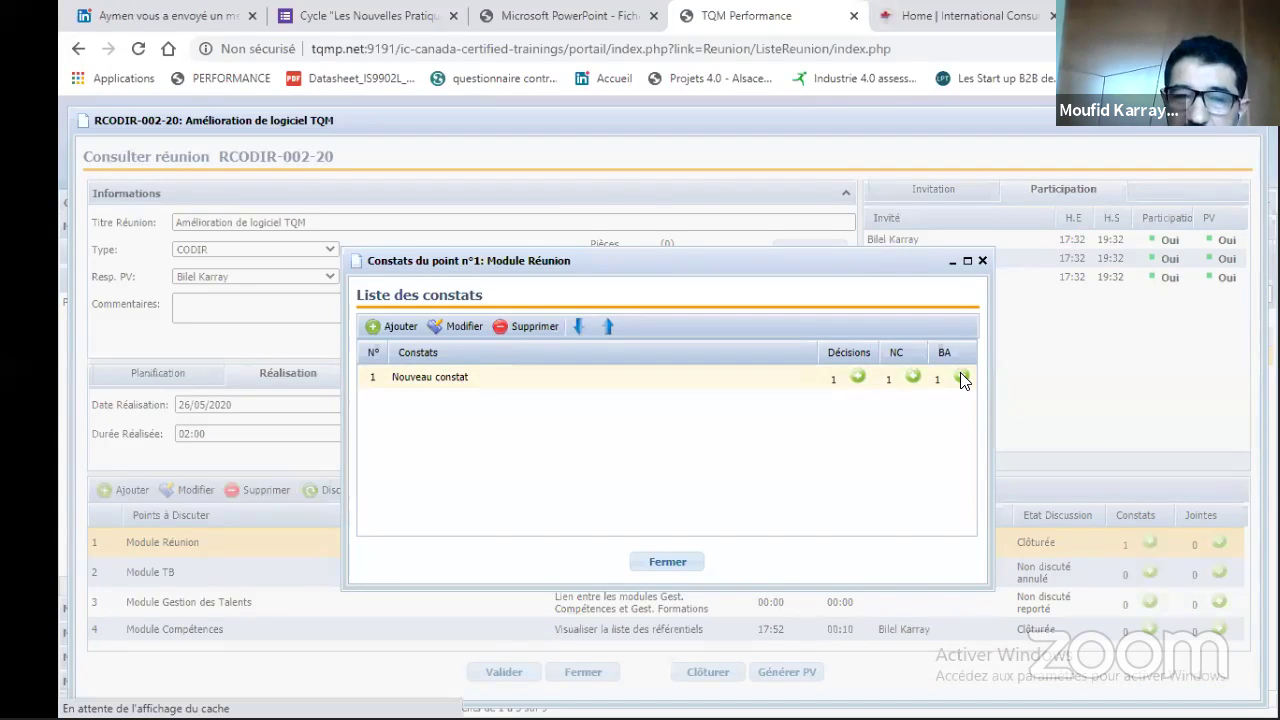
pyautogui.click(284, 306)
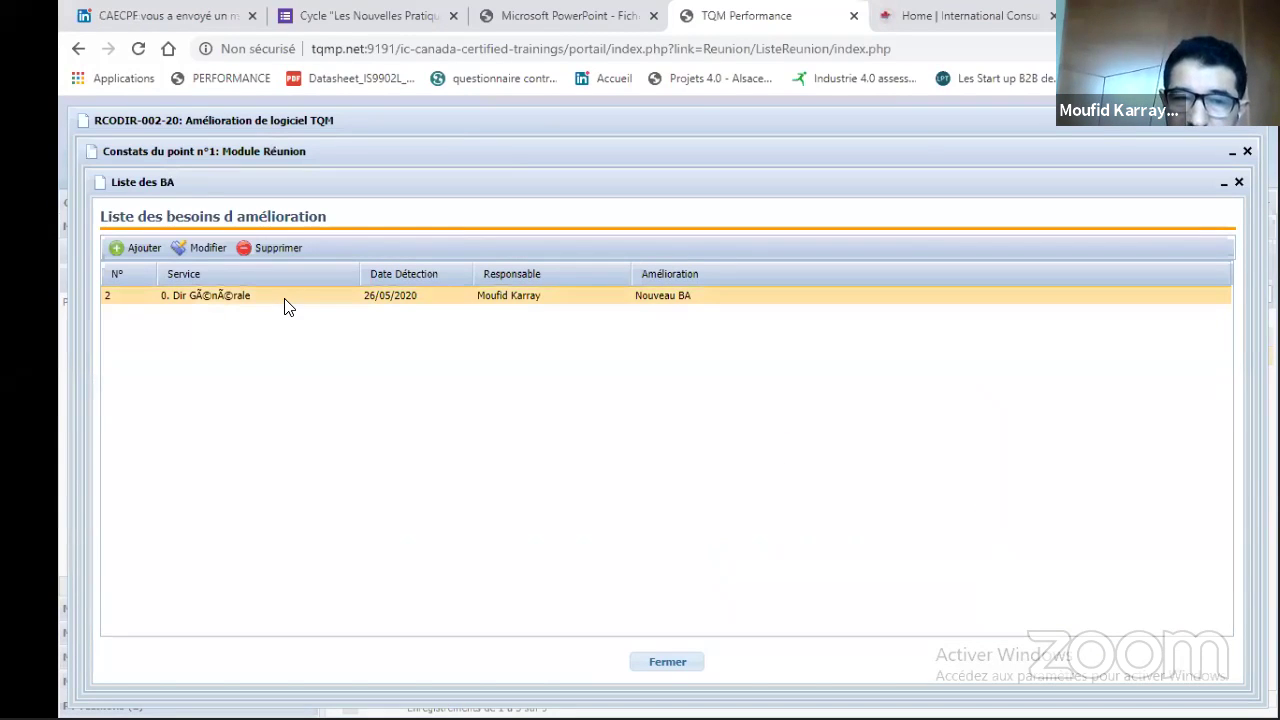
pyautogui.click(214, 340)
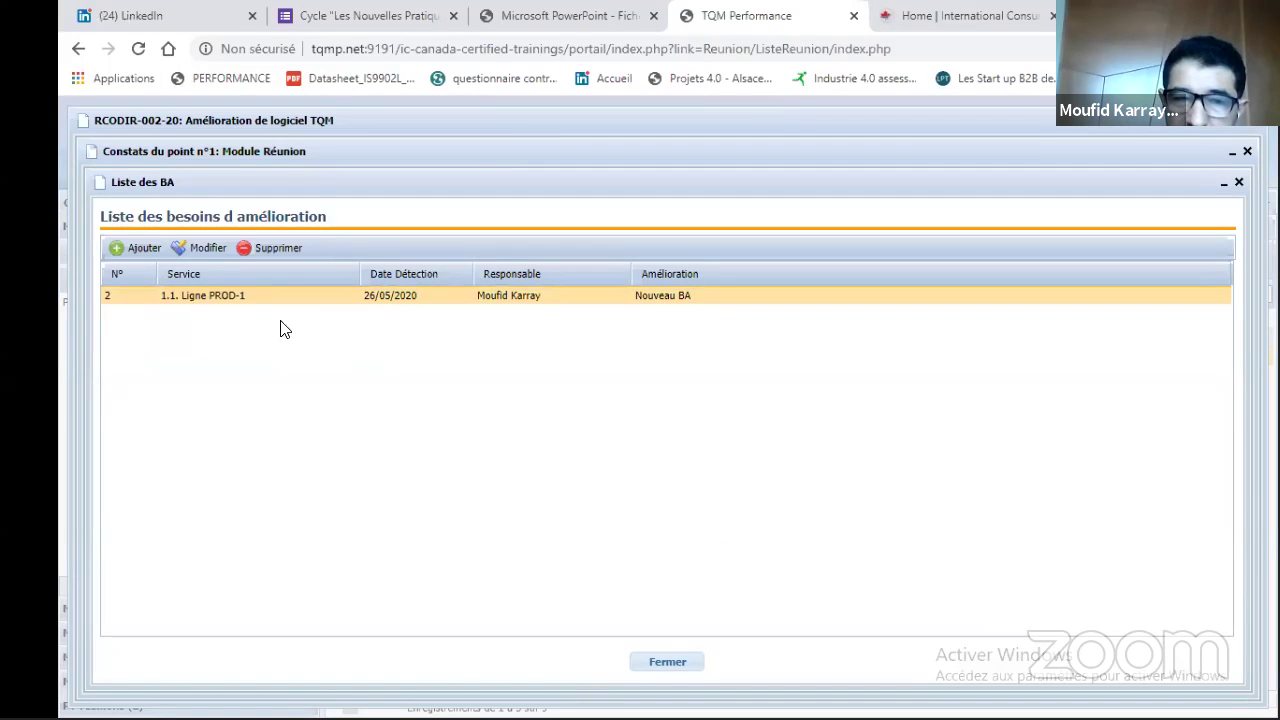
pyautogui.click(674, 658)
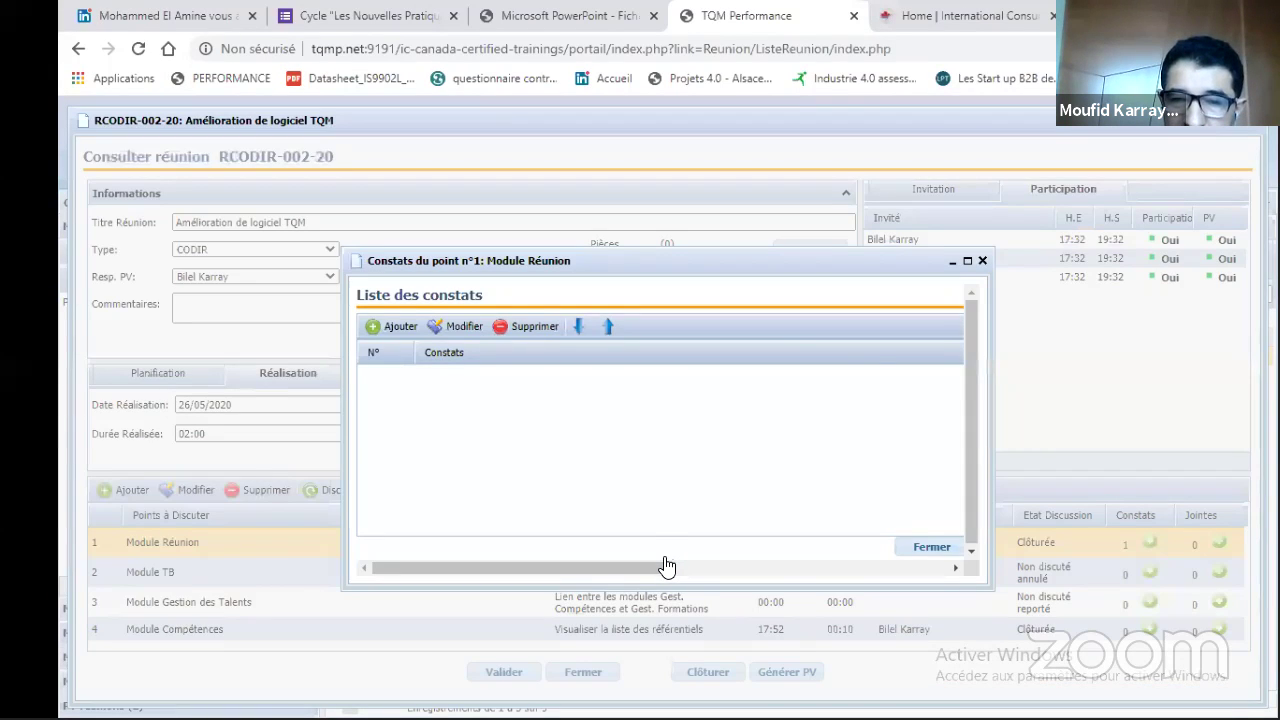
# Generate the minutes (PV) of meeting RCODIR-002-20 and review them down to the signature blocks.
pyautogui.click(776, 670)
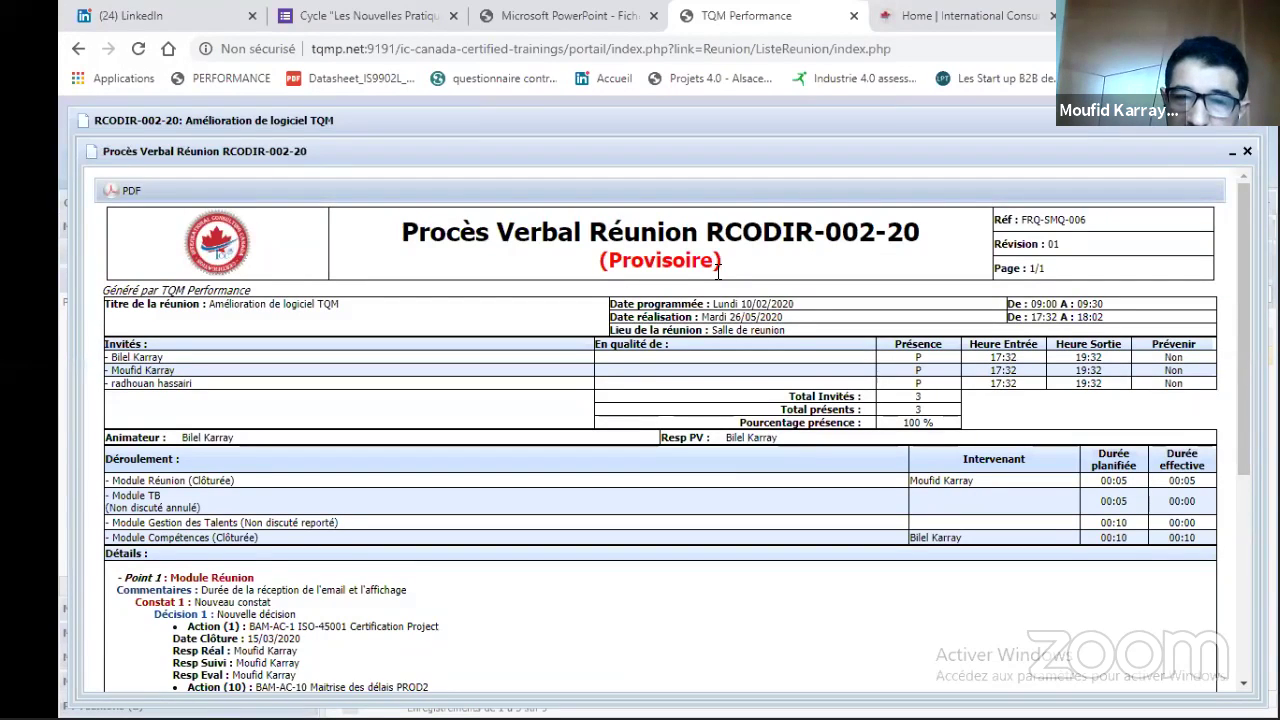
pyautogui.scroll(-1, 1222, 352)
pyautogui.scroll(-3, 1220, 358)
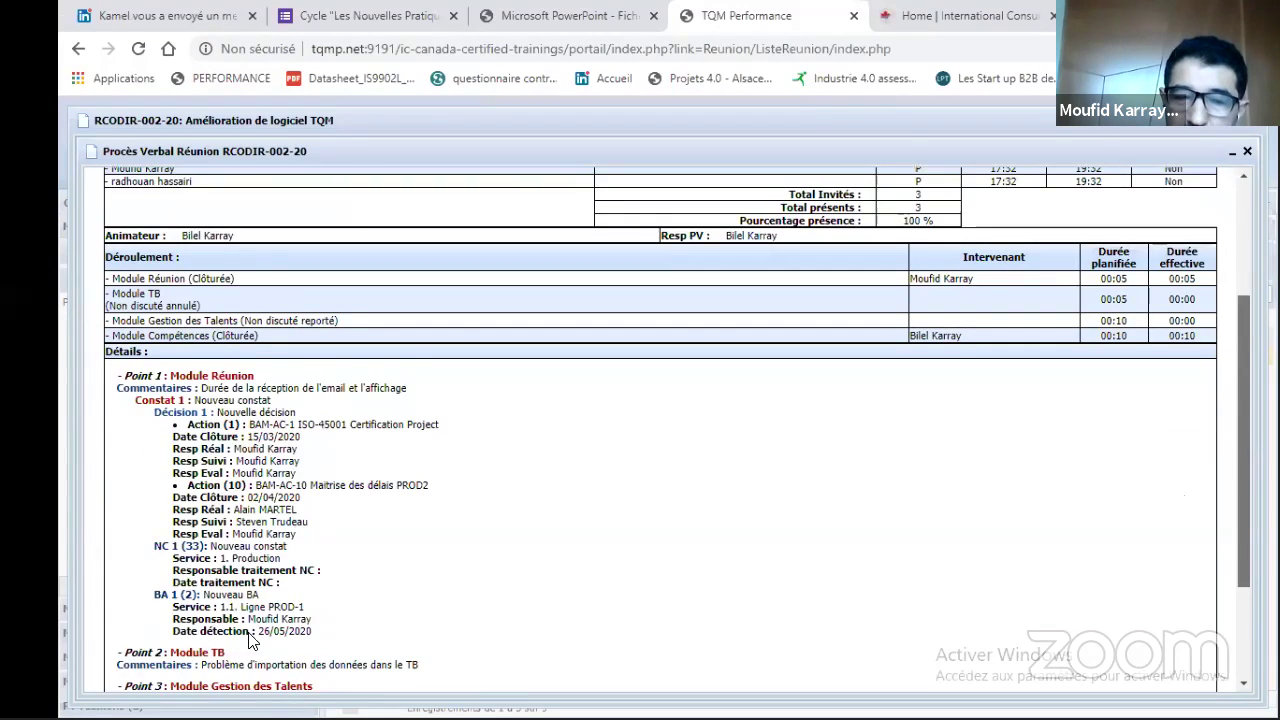
pyautogui.scroll(-2, 190, 620)
pyautogui.scroll(-1, 300, 655)
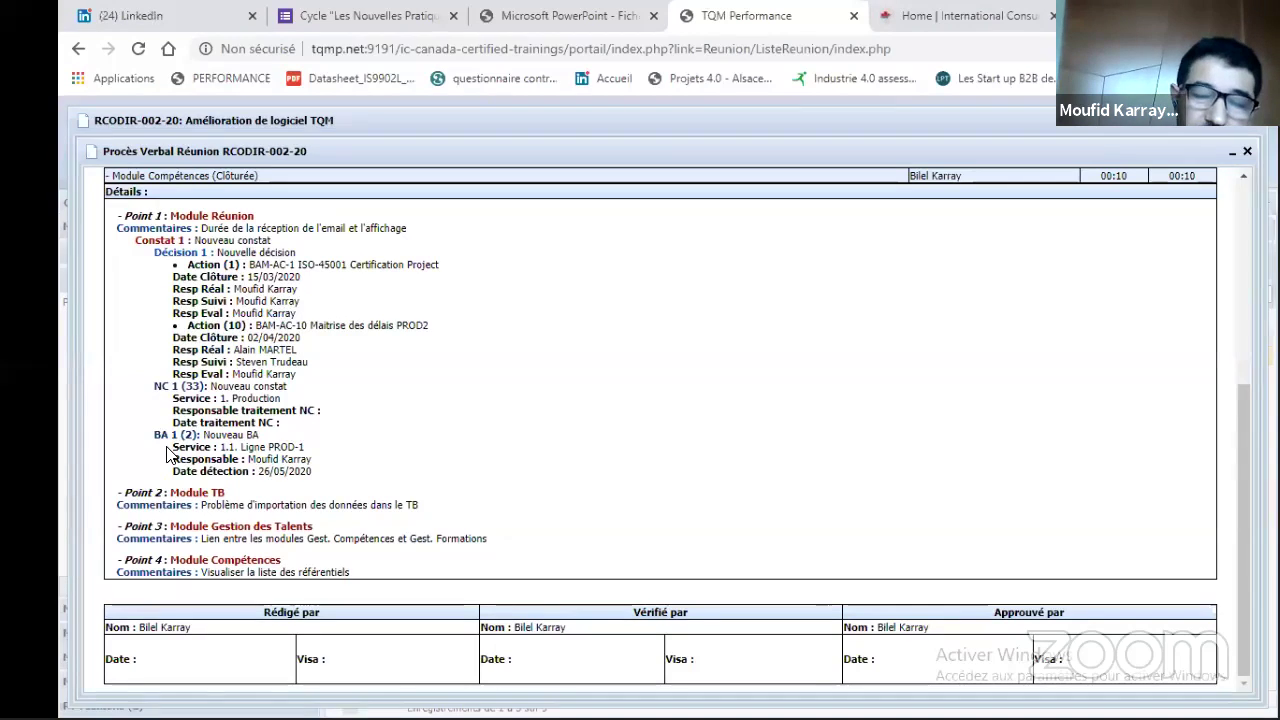
# Switch to the PowerPoint slideshow with the KMS Digital Platform slide.
pyautogui.hotkey('alt', 'Tab')
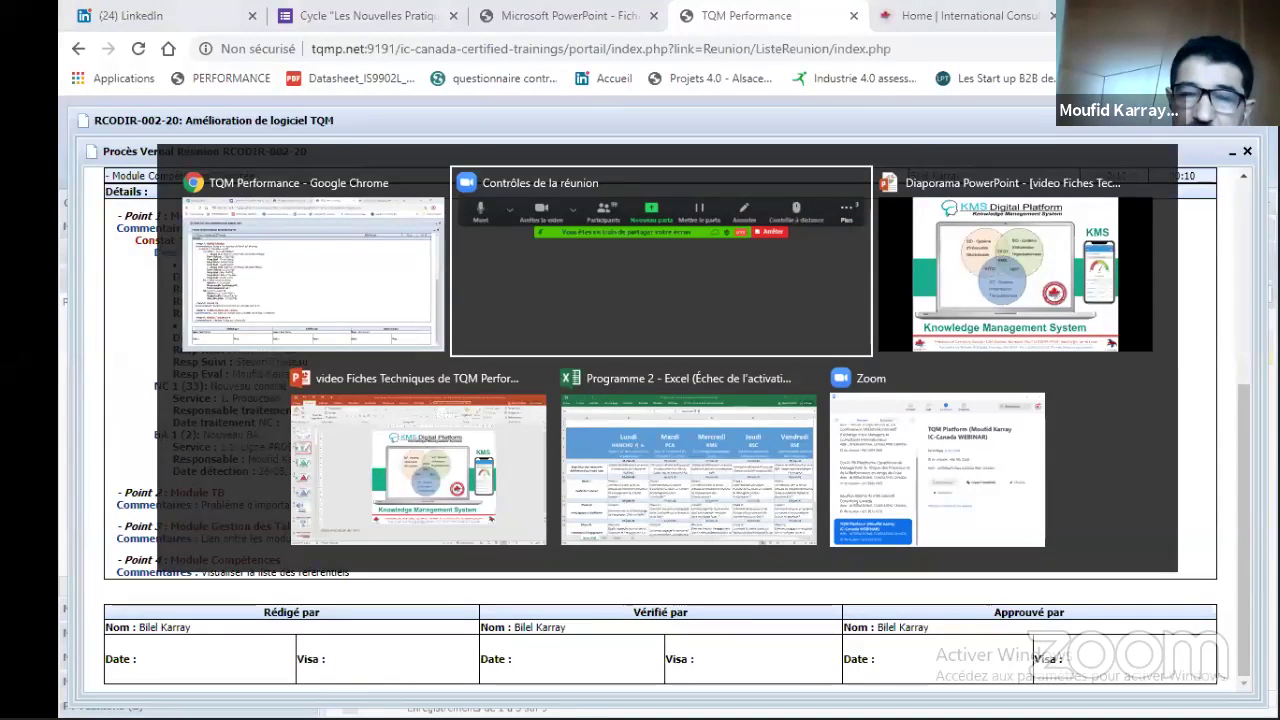
pyautogui.hotkey('alt', 'Tab')
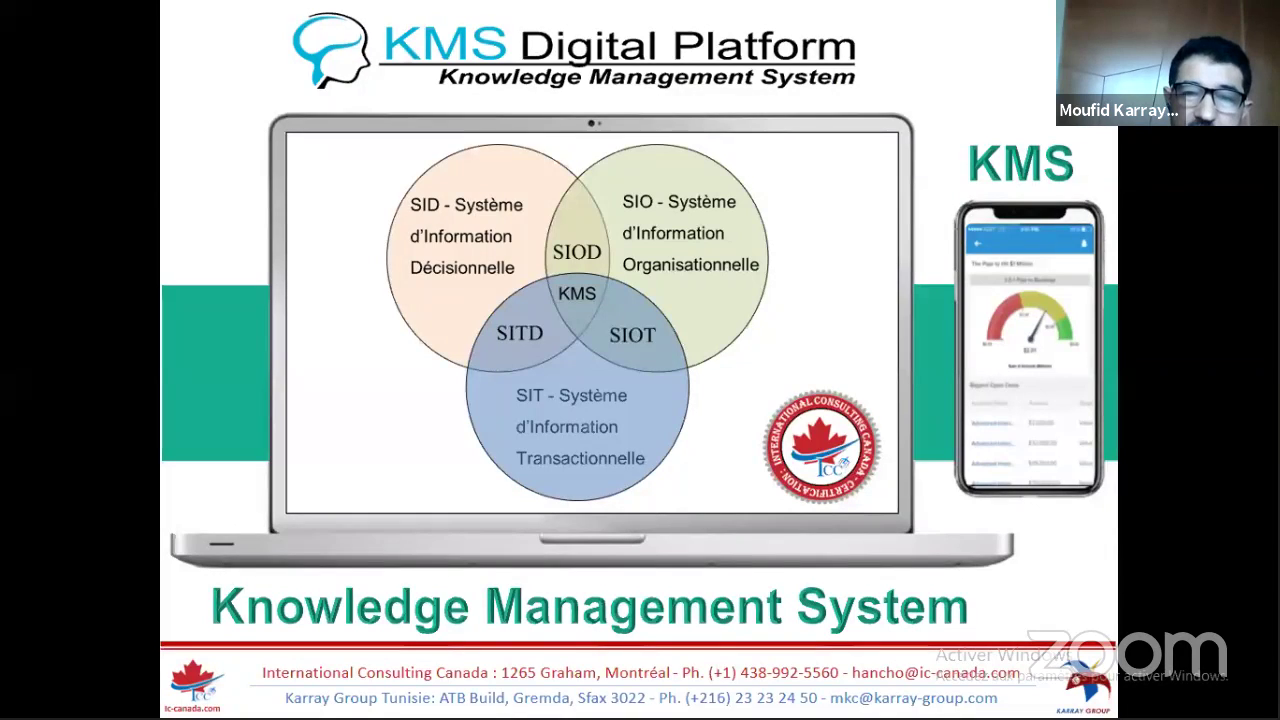
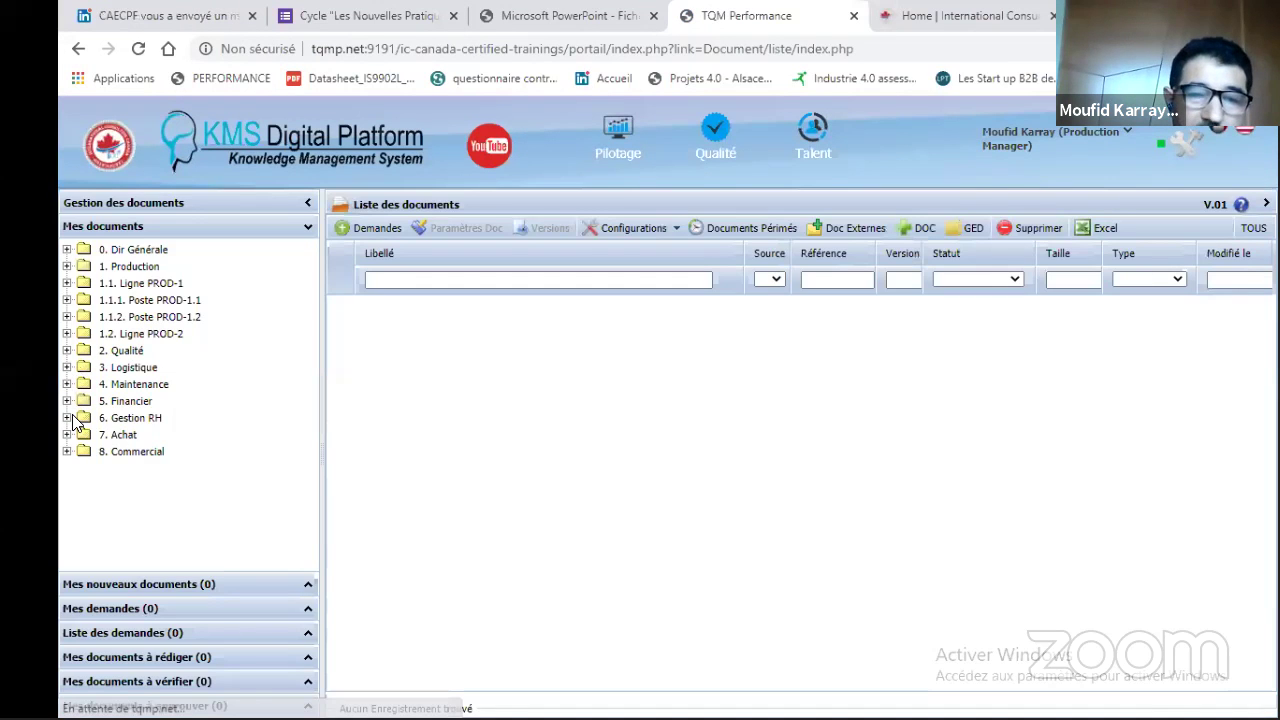
# Expand the 1. Production folder in the documents tree and select its Procédure subfolder.
pyautogui.click(67, 266)
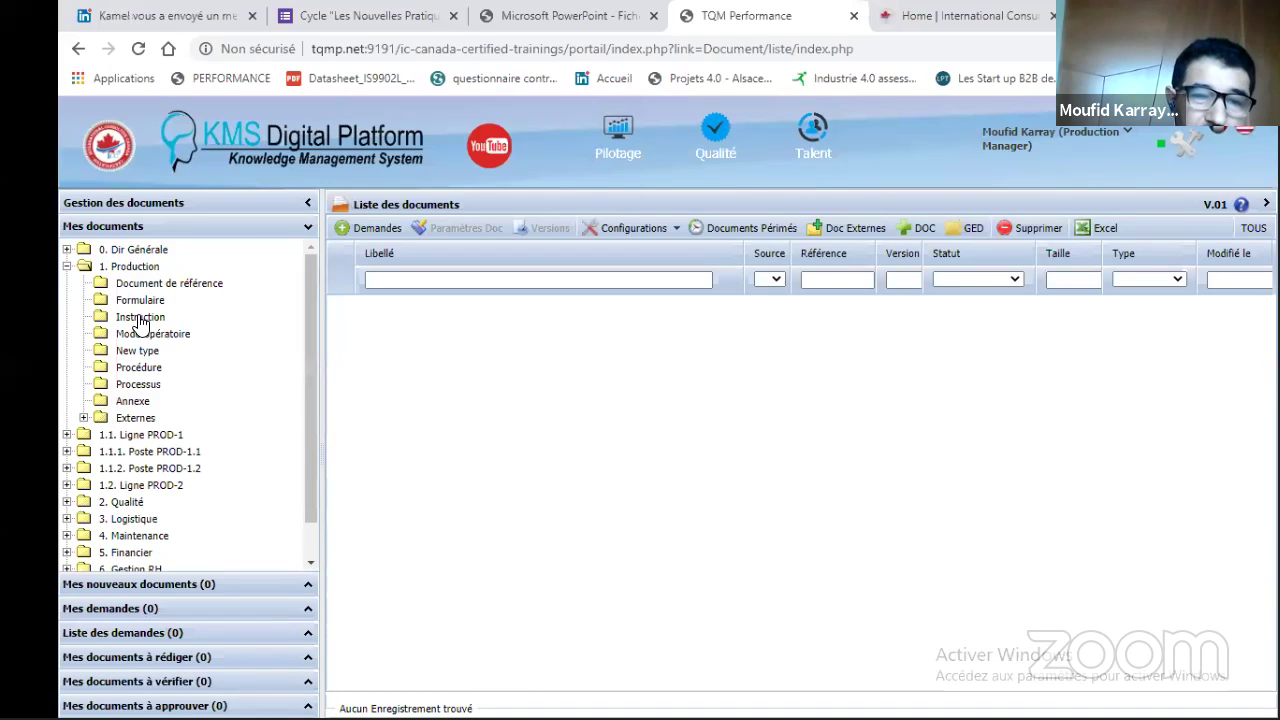
pyautogui.click(138, 368)
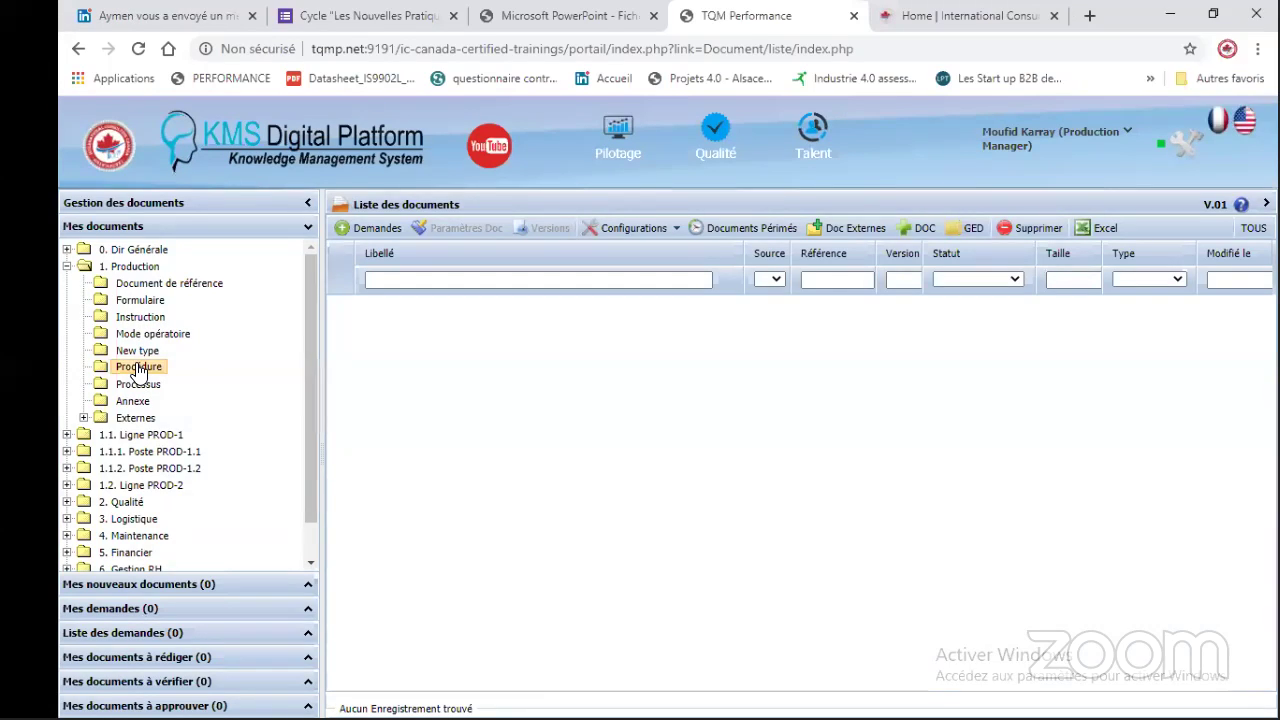
# Start an internal document request of type Création labelled "Procedure de prise de décision ORG".
pyautogui.click(370, 226)
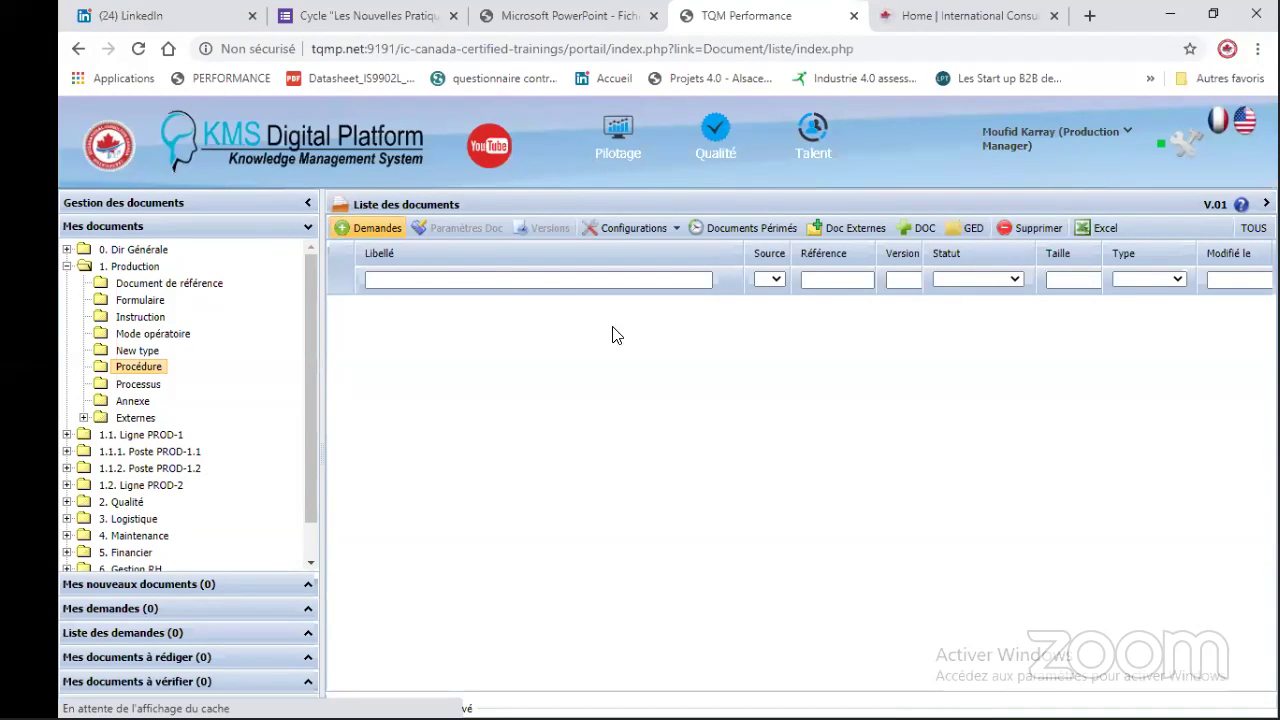
pyautogui.click(665, 320)
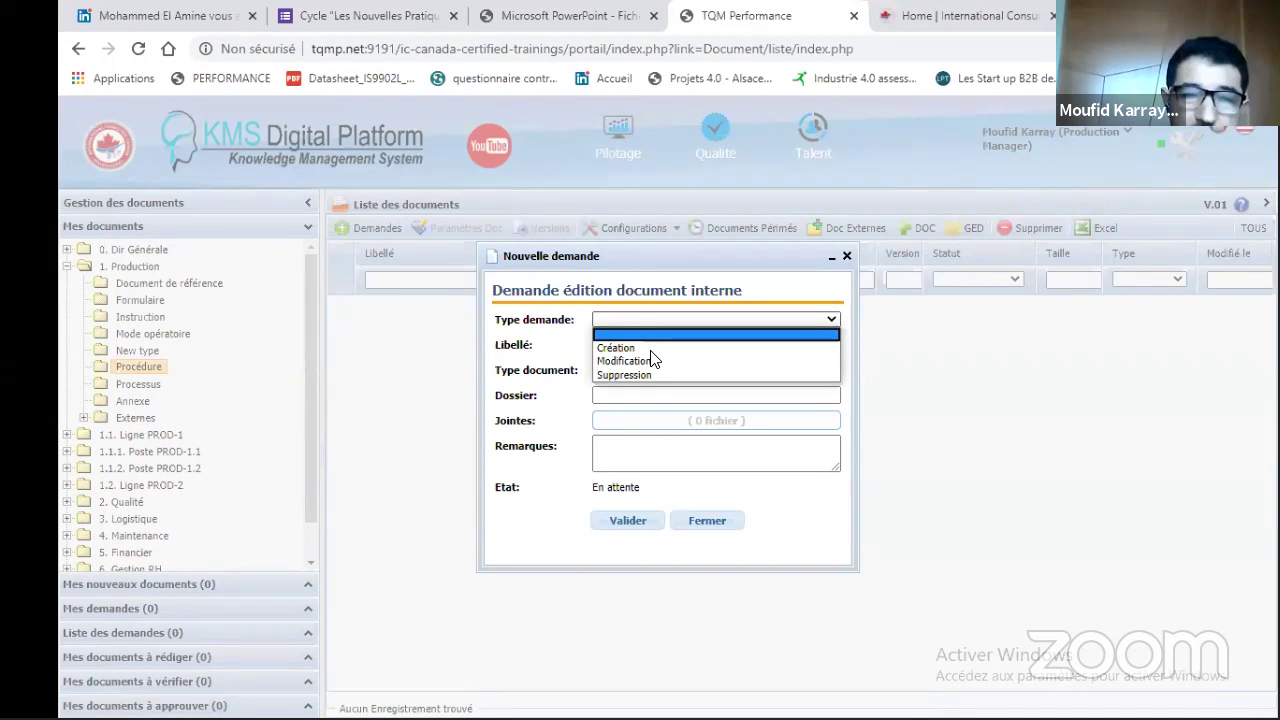
pyautogui.click(645, 347)
pyautogui.click(645, 347)
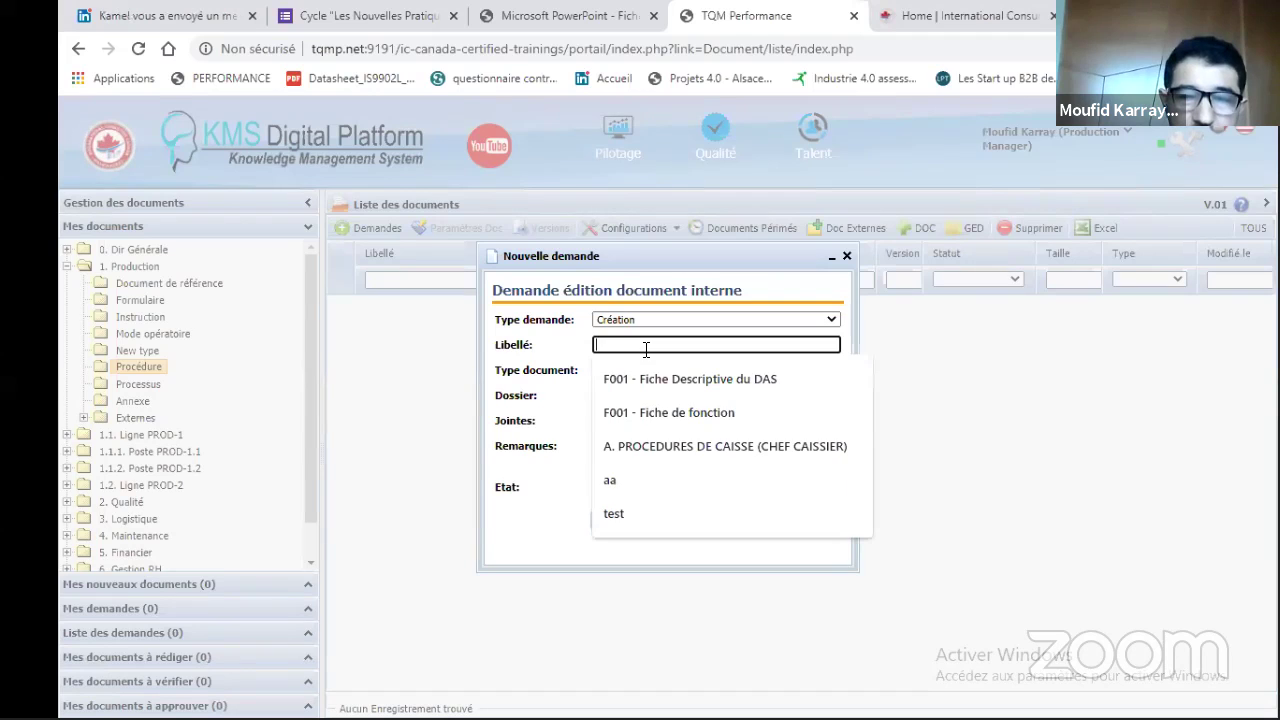
pyautogui.click(688, 478)
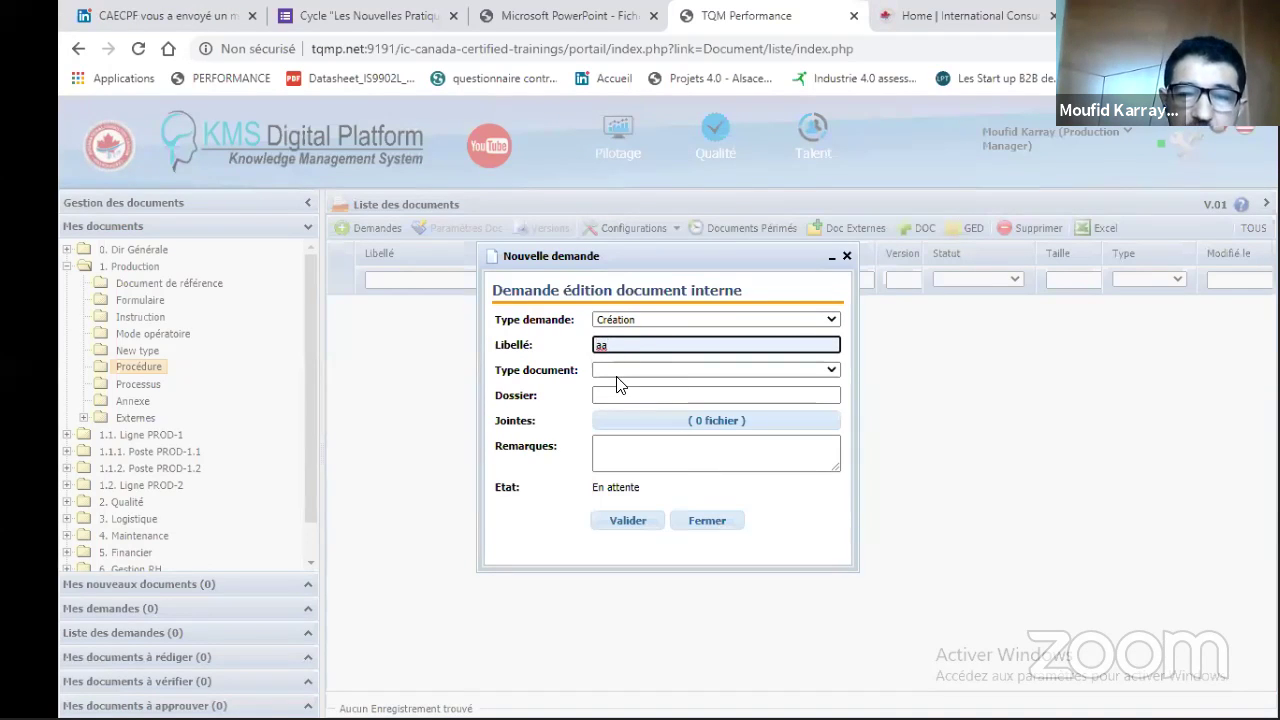
pyautogui.press('BackSpace')
pyautogui.press('BackSpace')
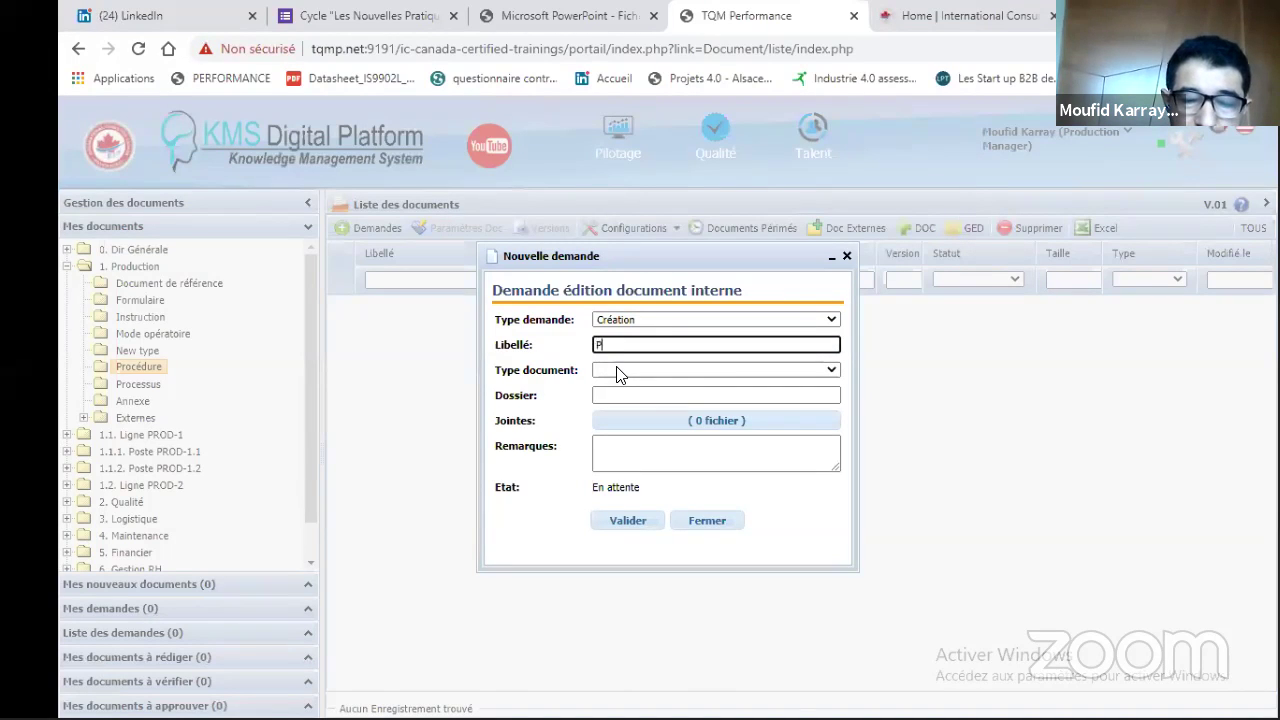
pyautogui.write('Pro')
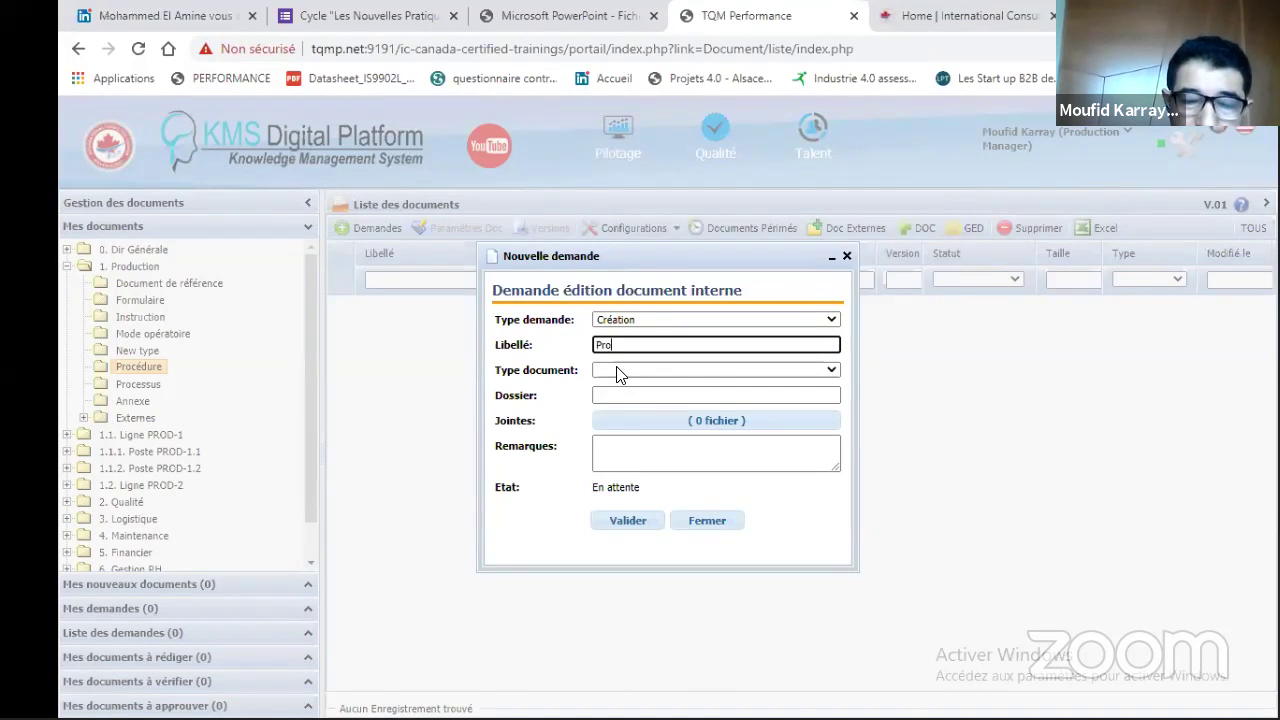
pyautogui.write('cedure de')
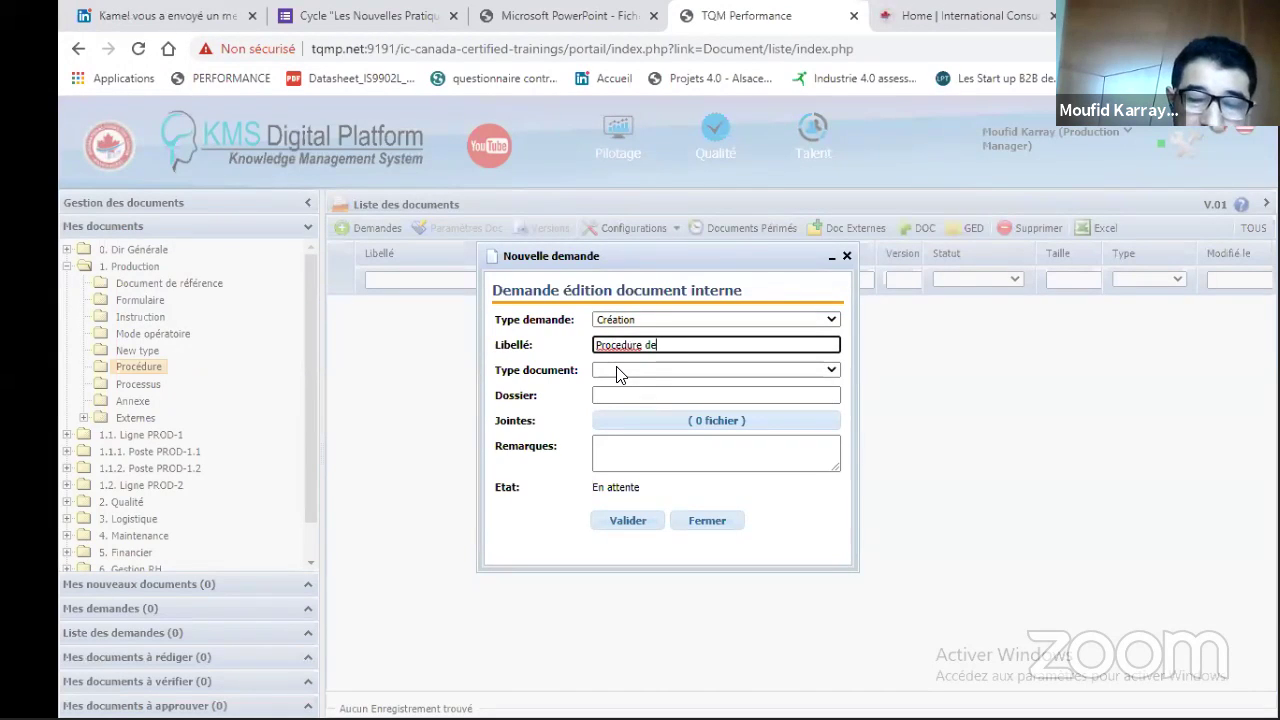
pyautogui.write(' prise de décision ORG')
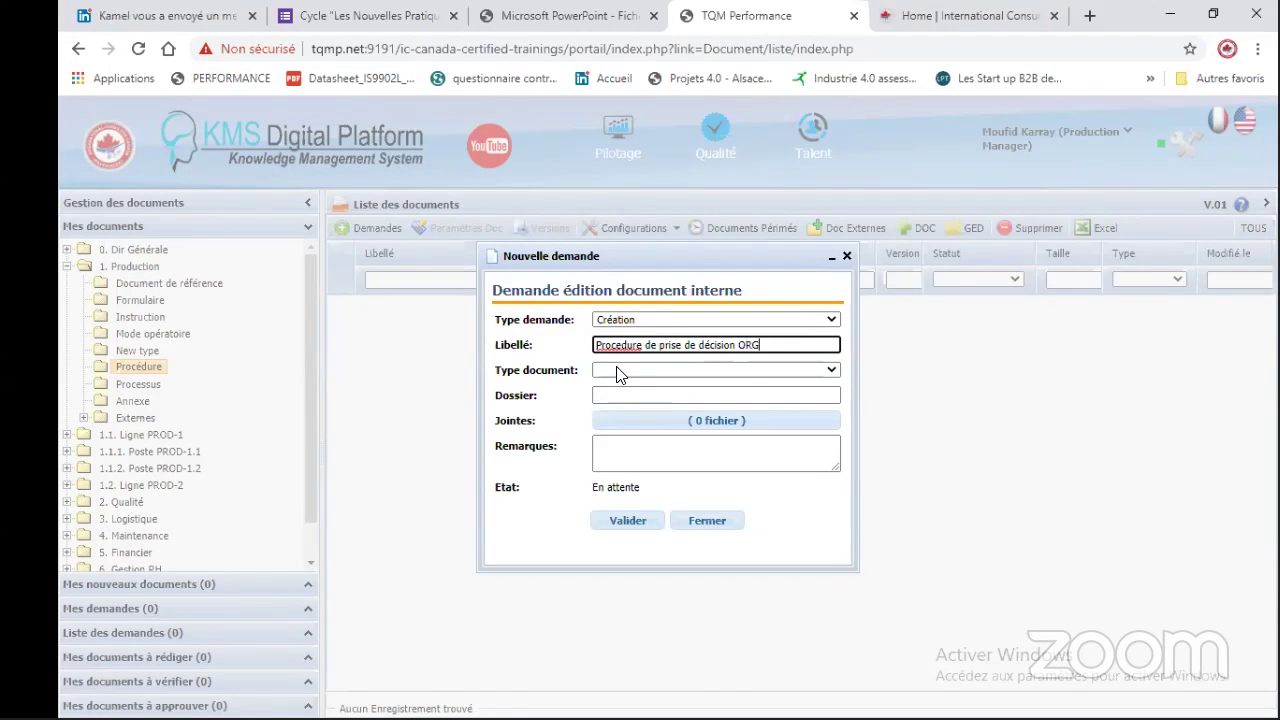
# Set the request's document type to Procédure and its target folder to 0. Dir Générale.
pyautogui.click(662, 370)
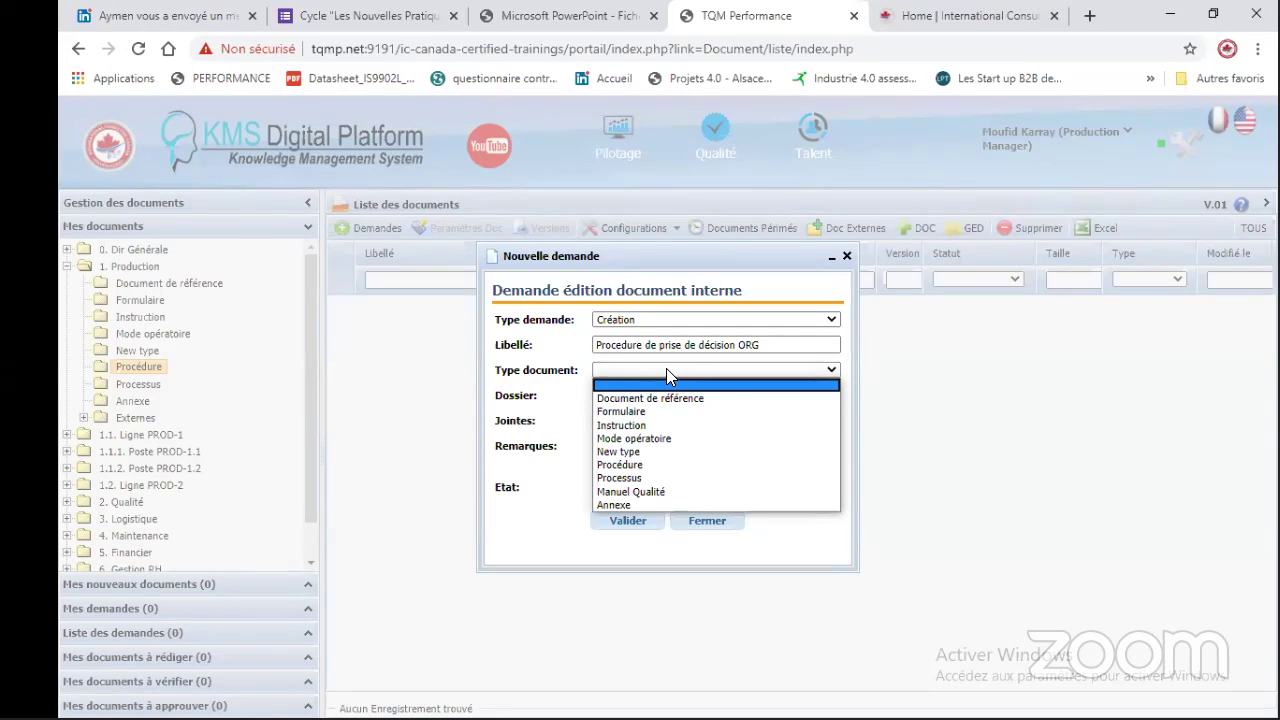
pyautogui.click(650, 464)
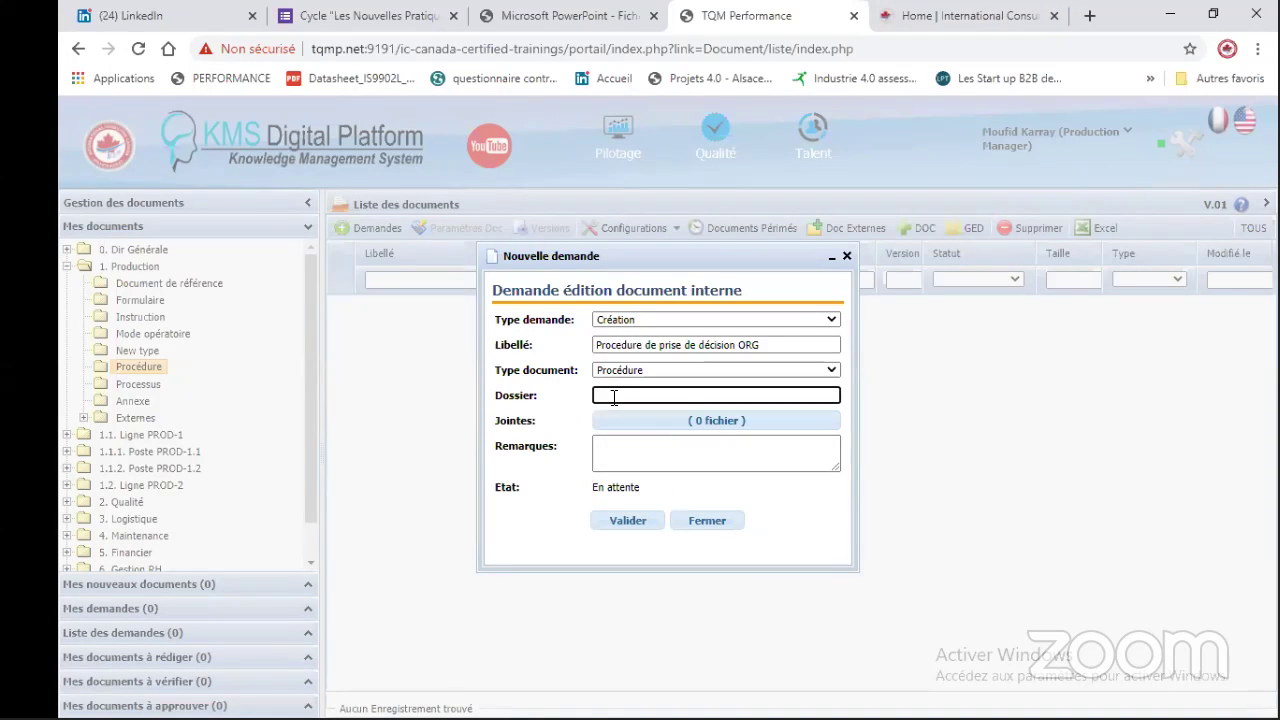
pyautogui.click(680, 396)
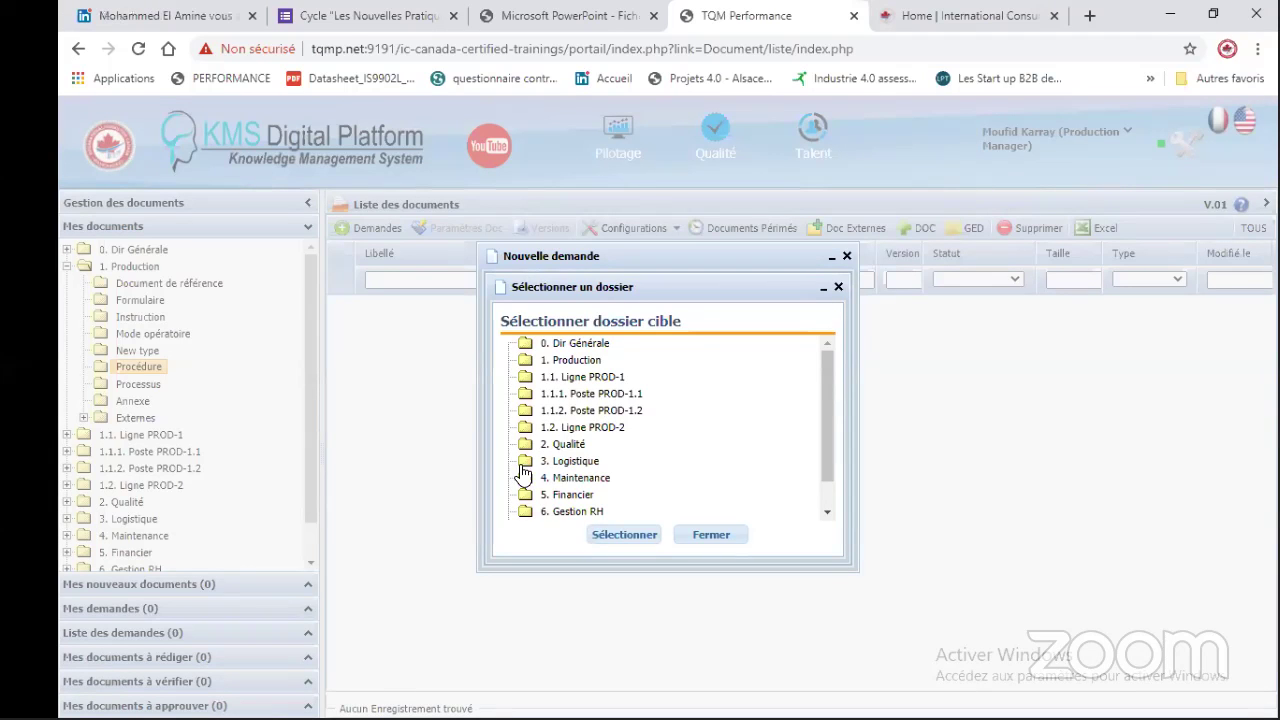
pyautogui.click(528, 361)
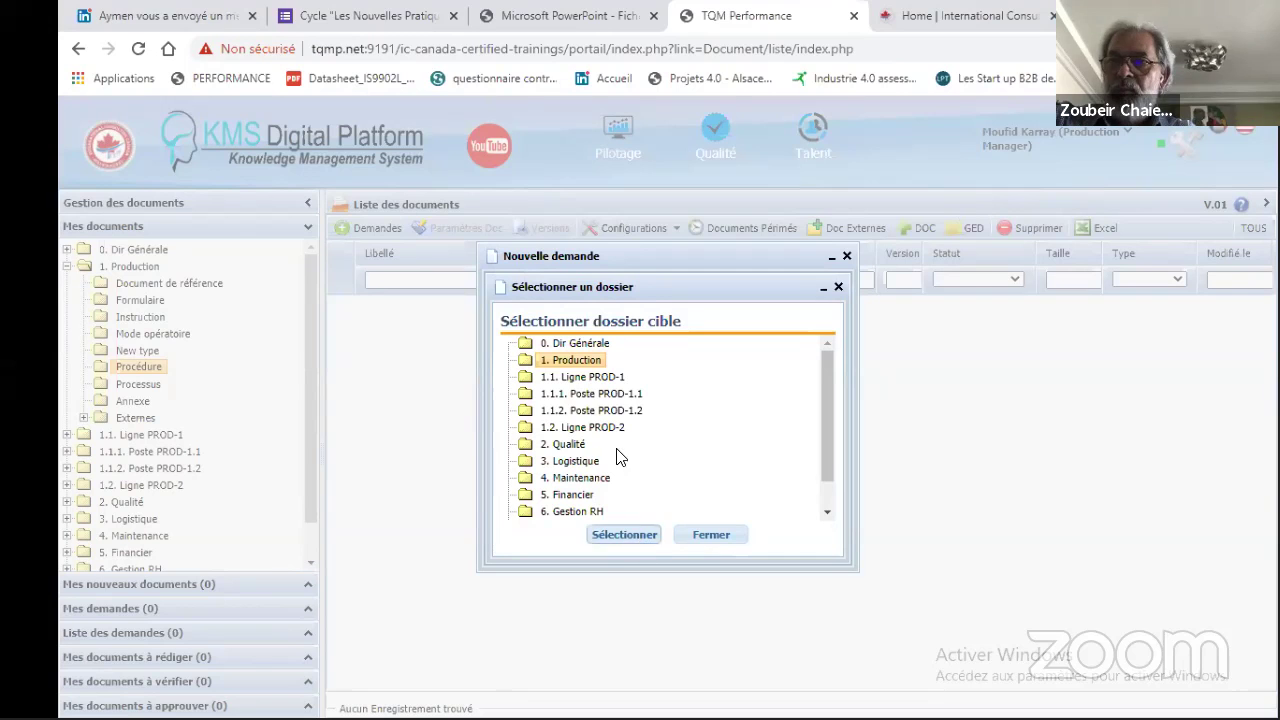
pyautogui.press('Up')
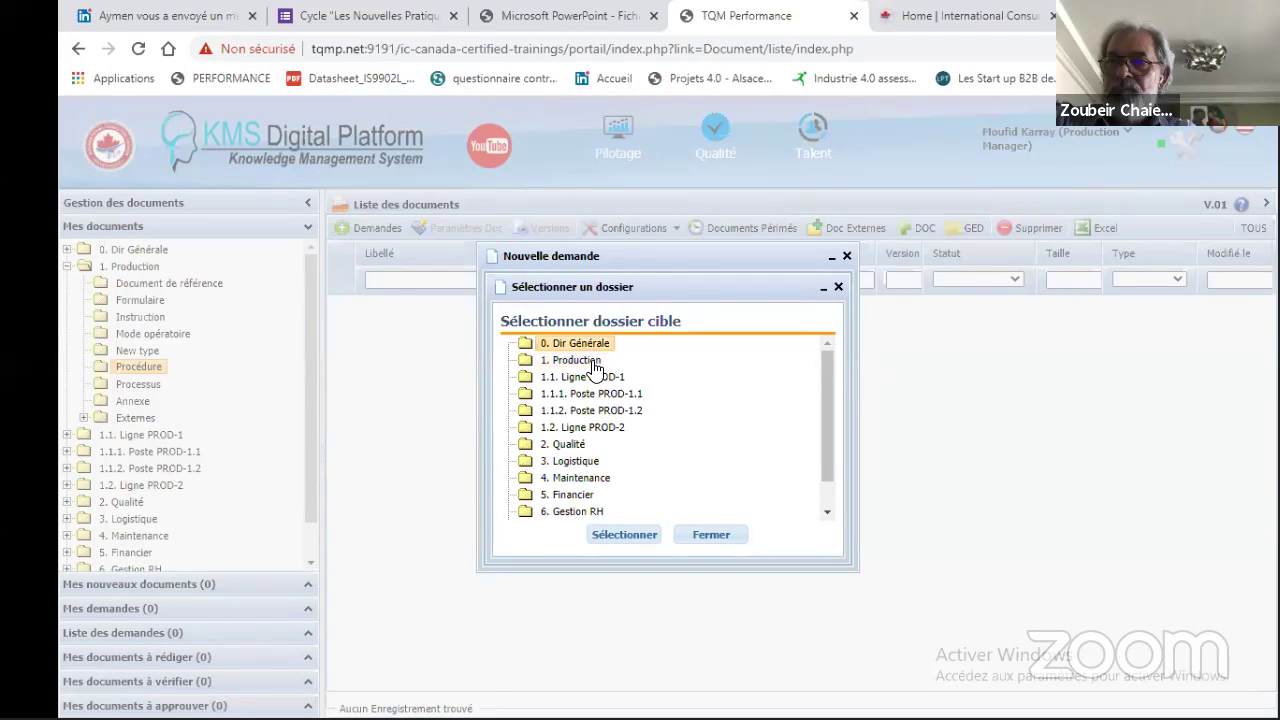
pyautogui.click(626, 536)
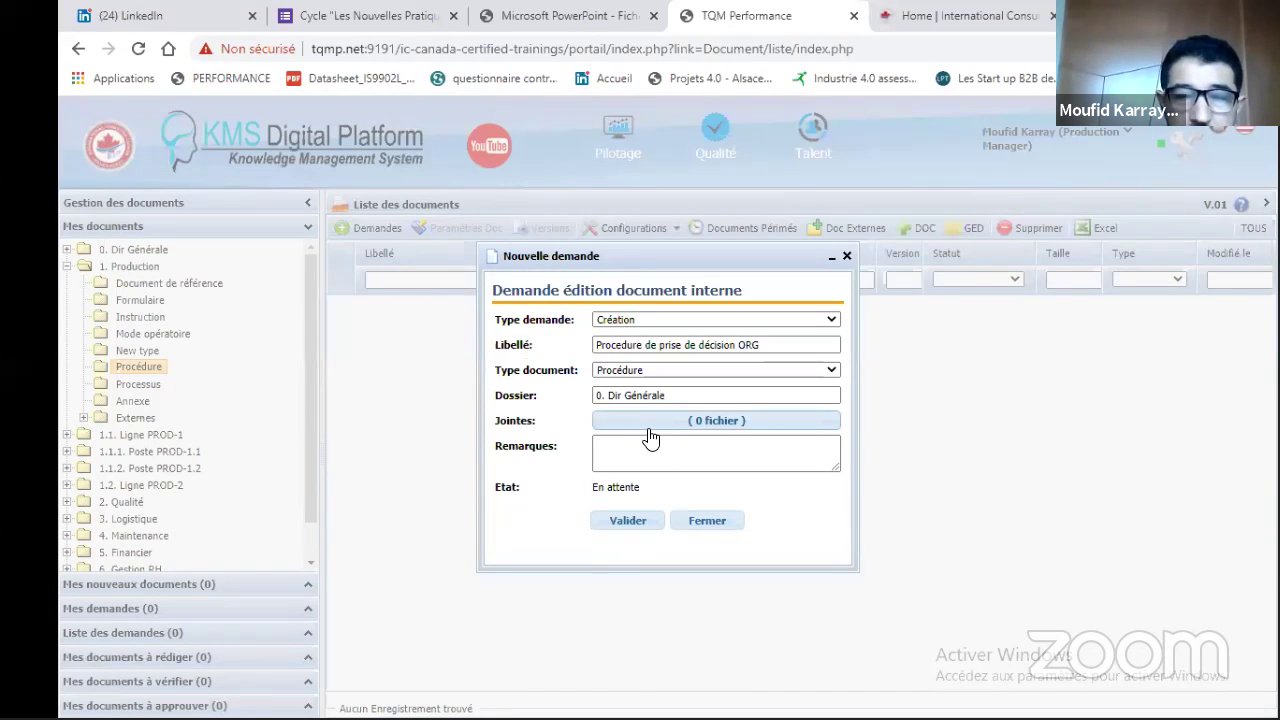
# Check the request's attachment list and close the request form.
pyautogui.click(650, 432)
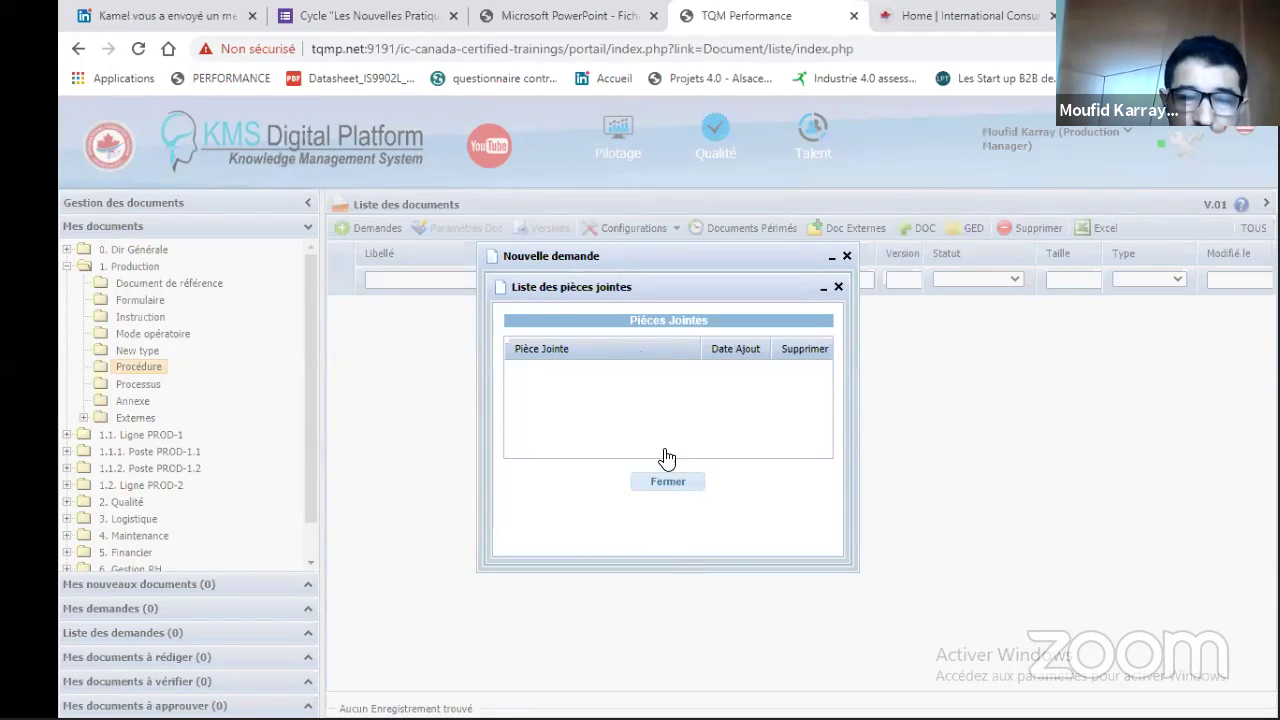
pyautogui.click(686, 488)
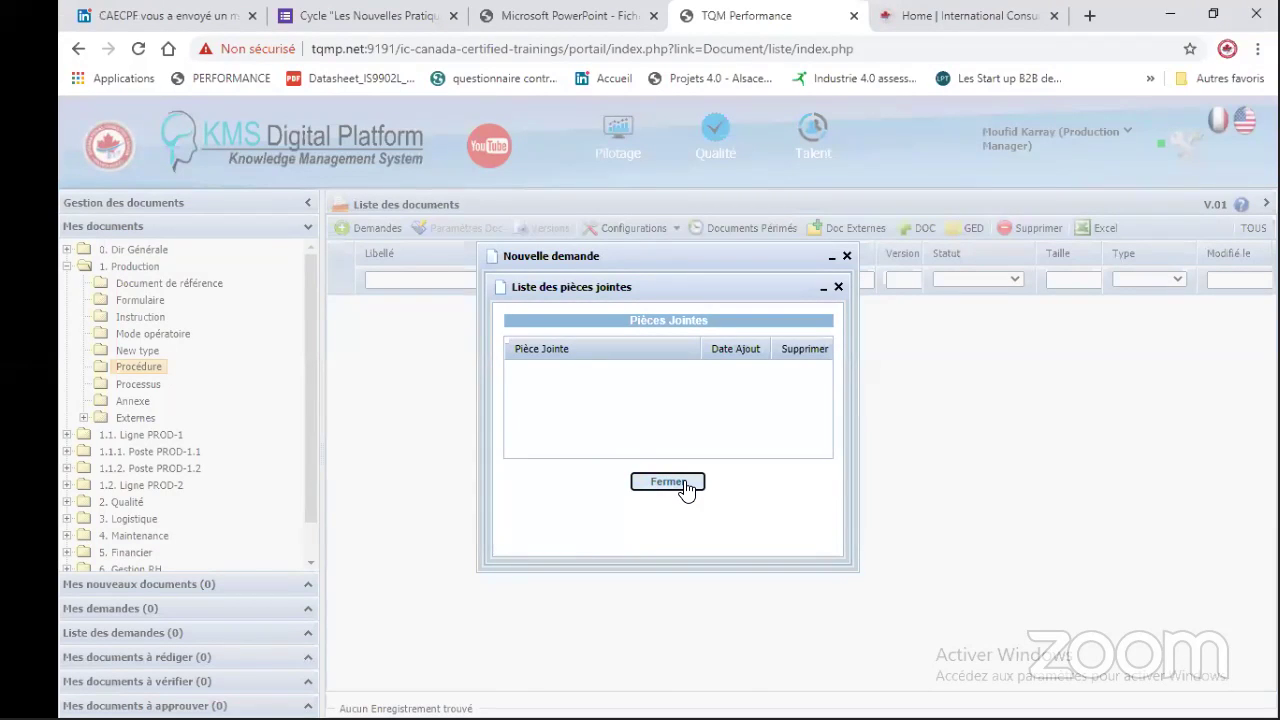
pyautogui.click(846, 258)
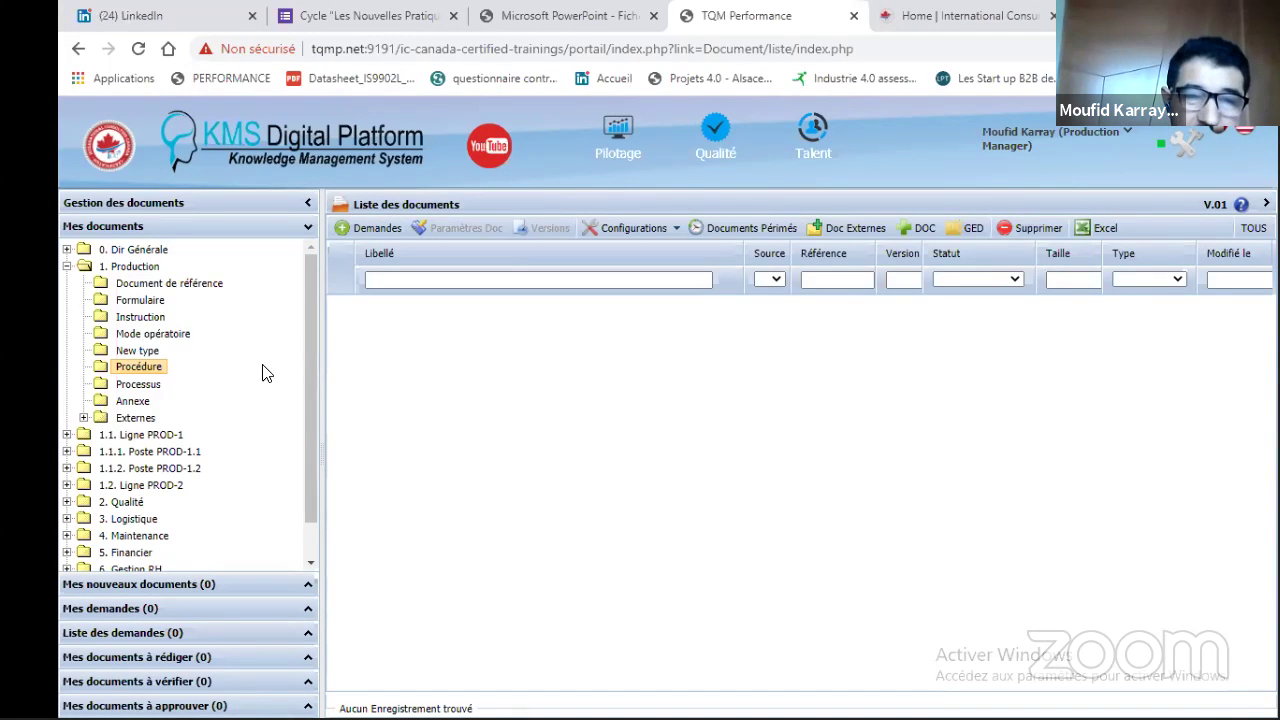
# Look at the list of new documents and return to the Mes documents tree.
pyautogui.click(210, 584)
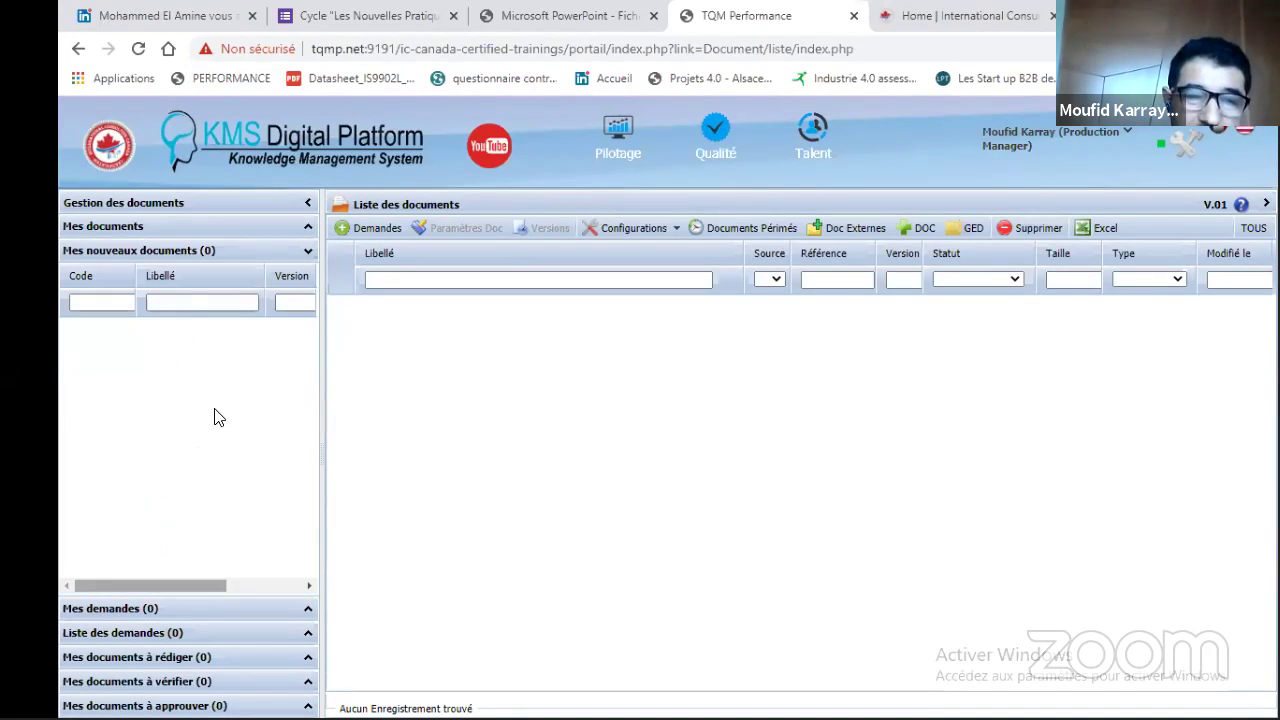
pyautogui.click(222, 234)
# Create a new internal document request of type Création with the label "Procedure de prise de décision ORG".
pyautogui.click(362, 234)
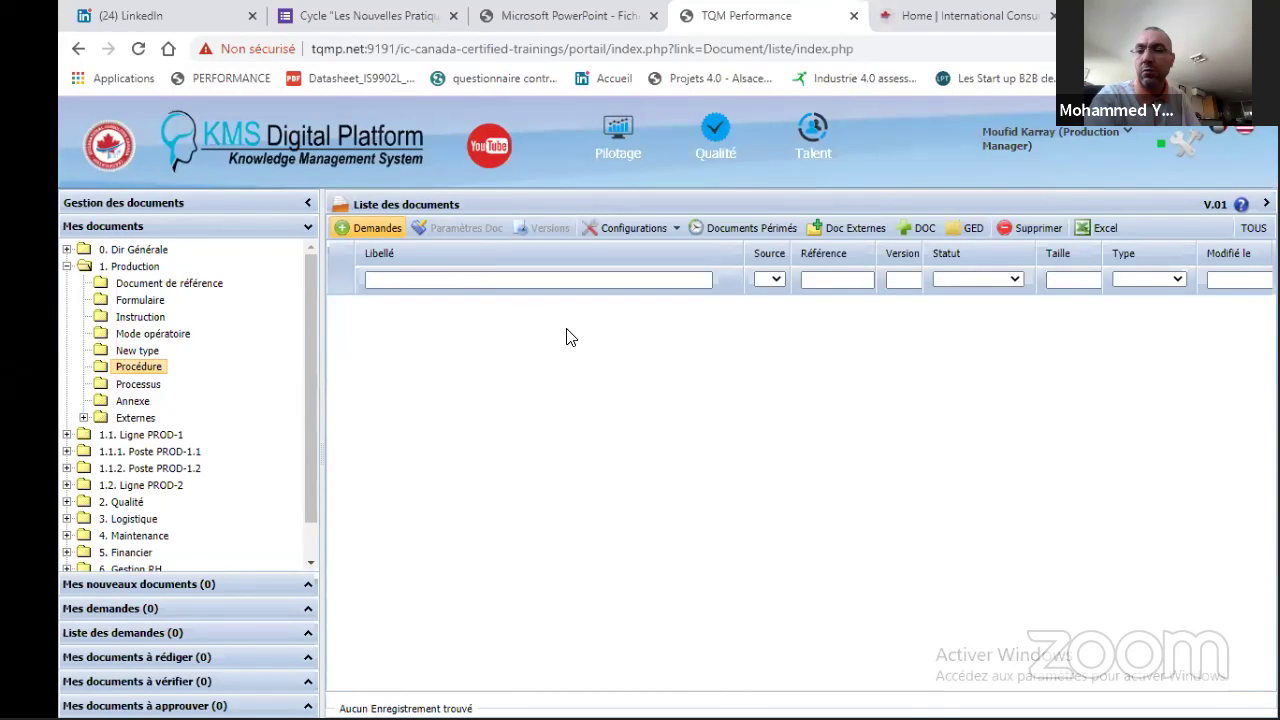
pyautogui.click(628, 321)
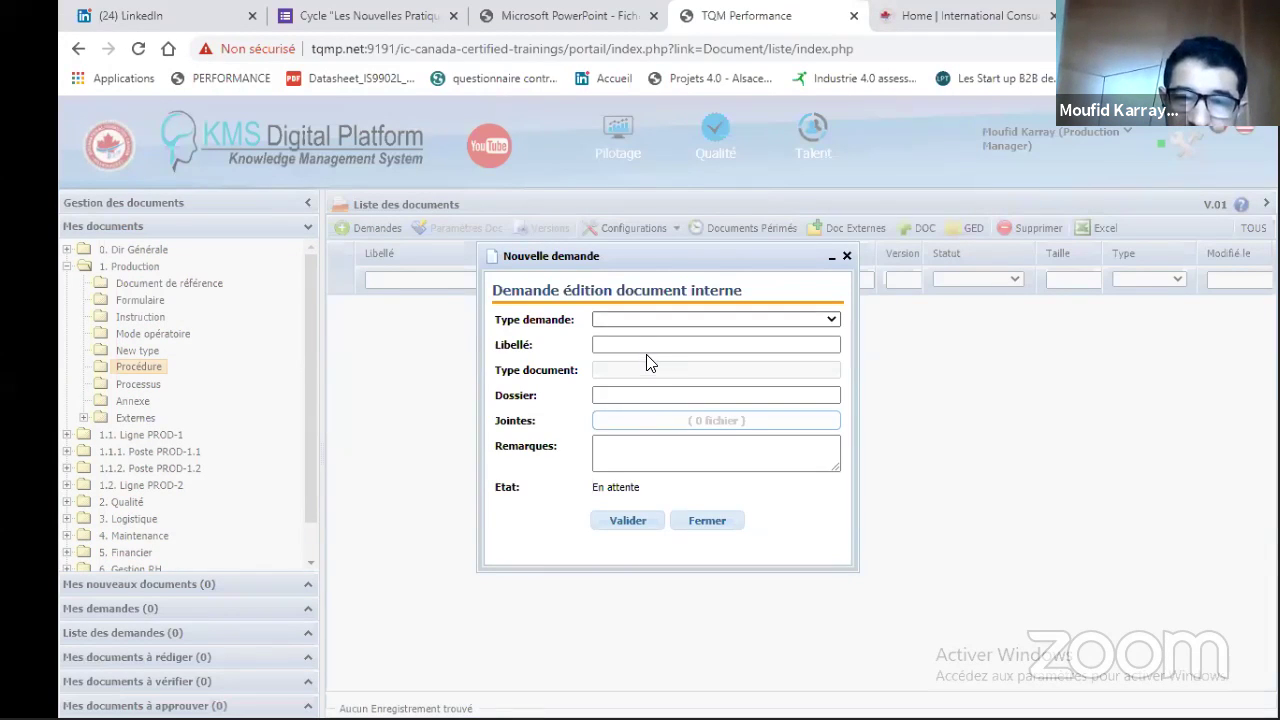
pyautogui.click(642, 344)
pyautogui.click(640, 344)
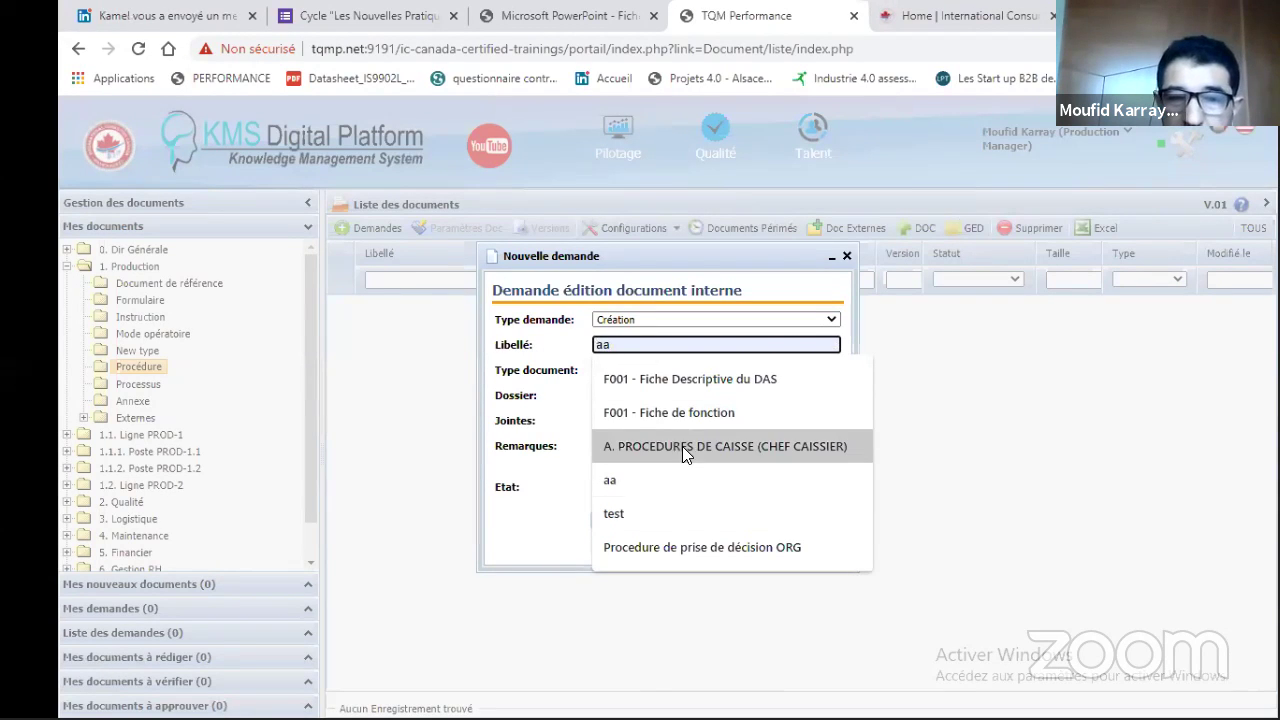
pyautogui.click(714, 547)
# Set the document type to Procédure and the target folder to 0. Dir Générale, and submit the request.
pyautogui.click(645, 372)
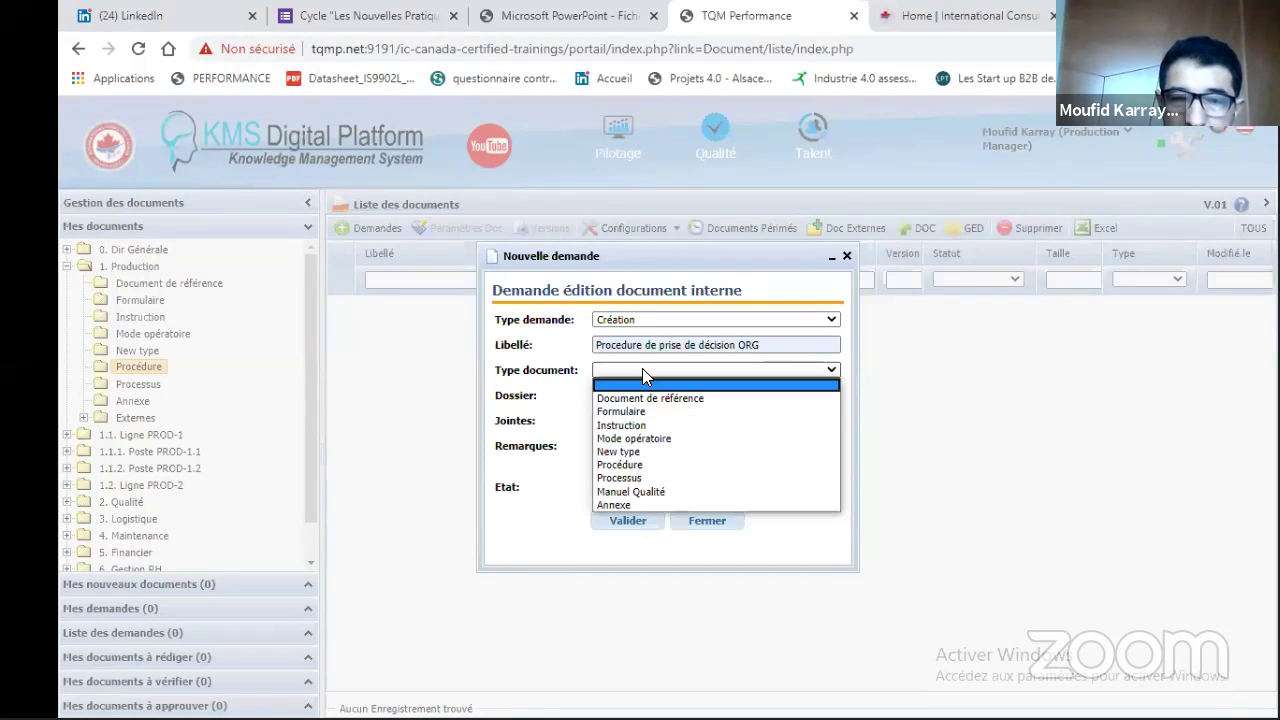
pyautogui.click(620, 465)
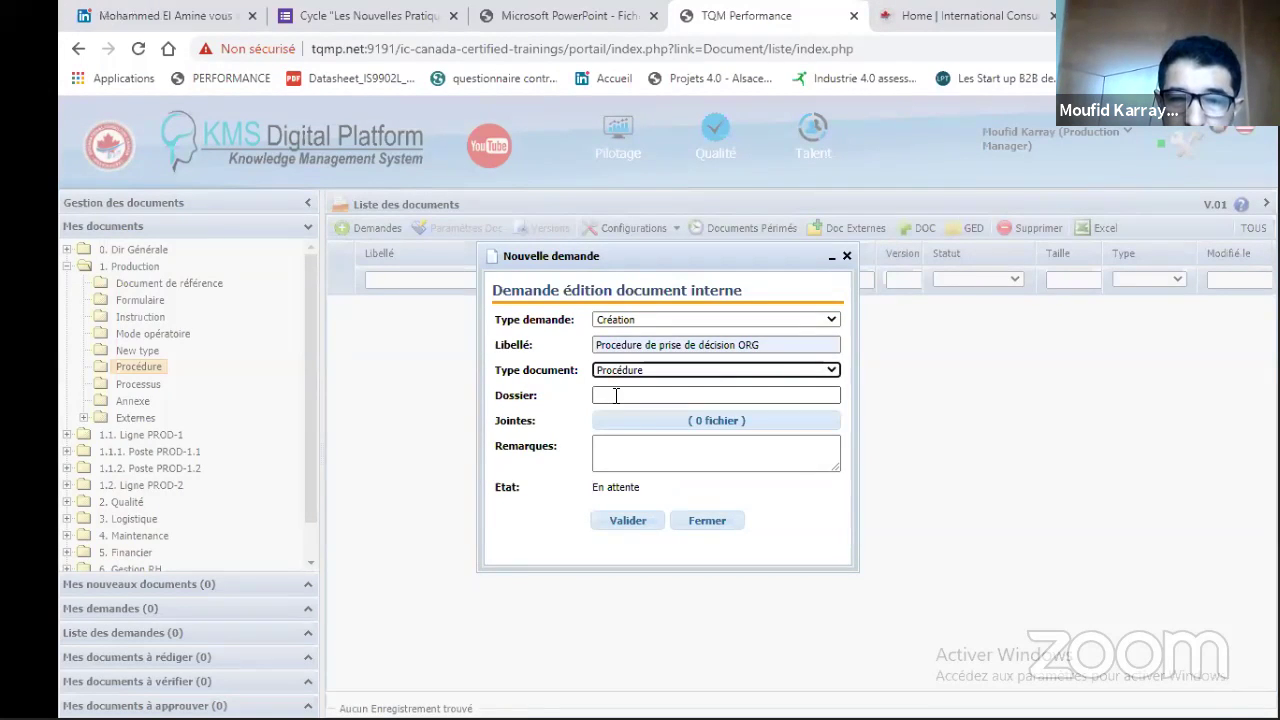
pyautogui.click(614, 395)
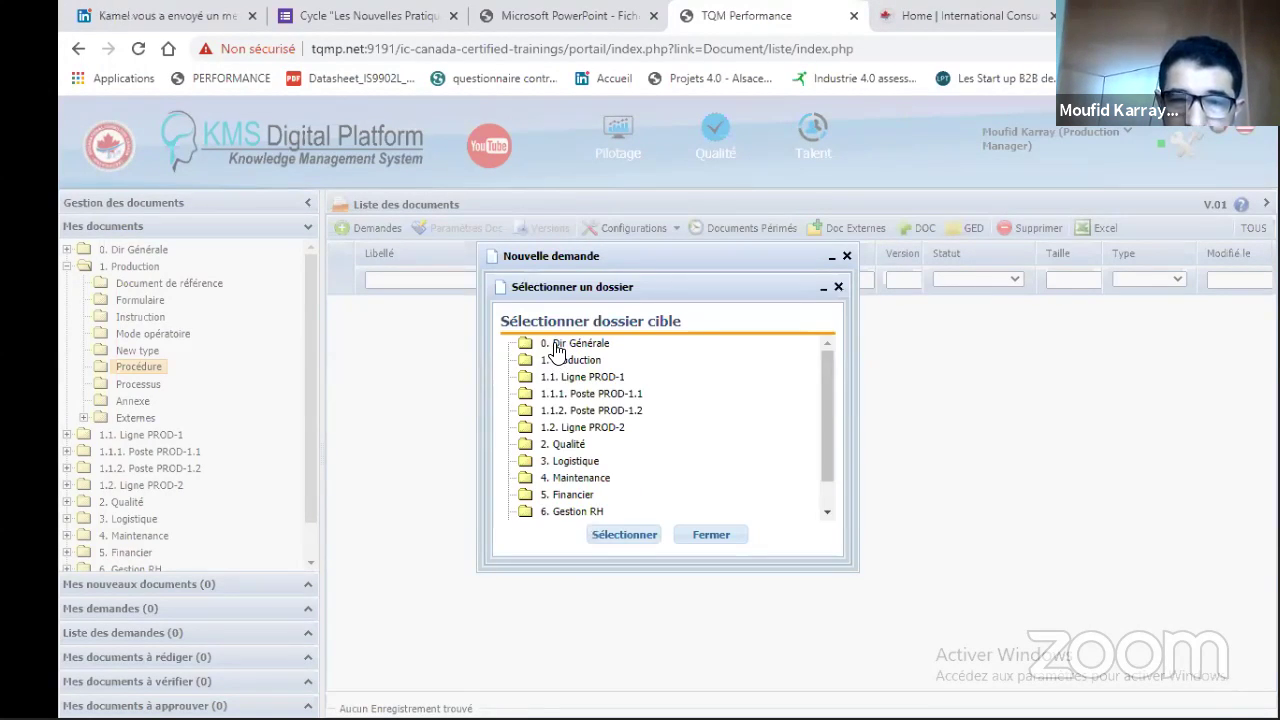
pyautogui.click(561, 348)
pyautogui.click(624, 534)
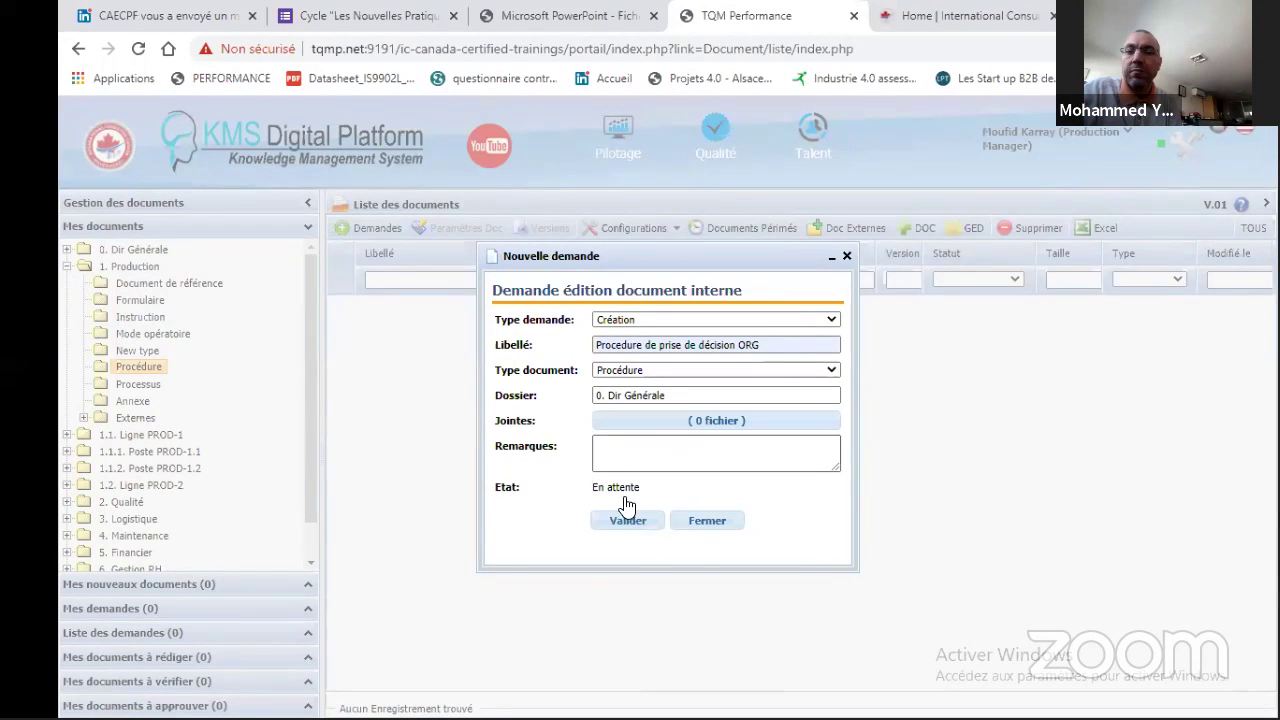
pyautogui.click(636, 530)
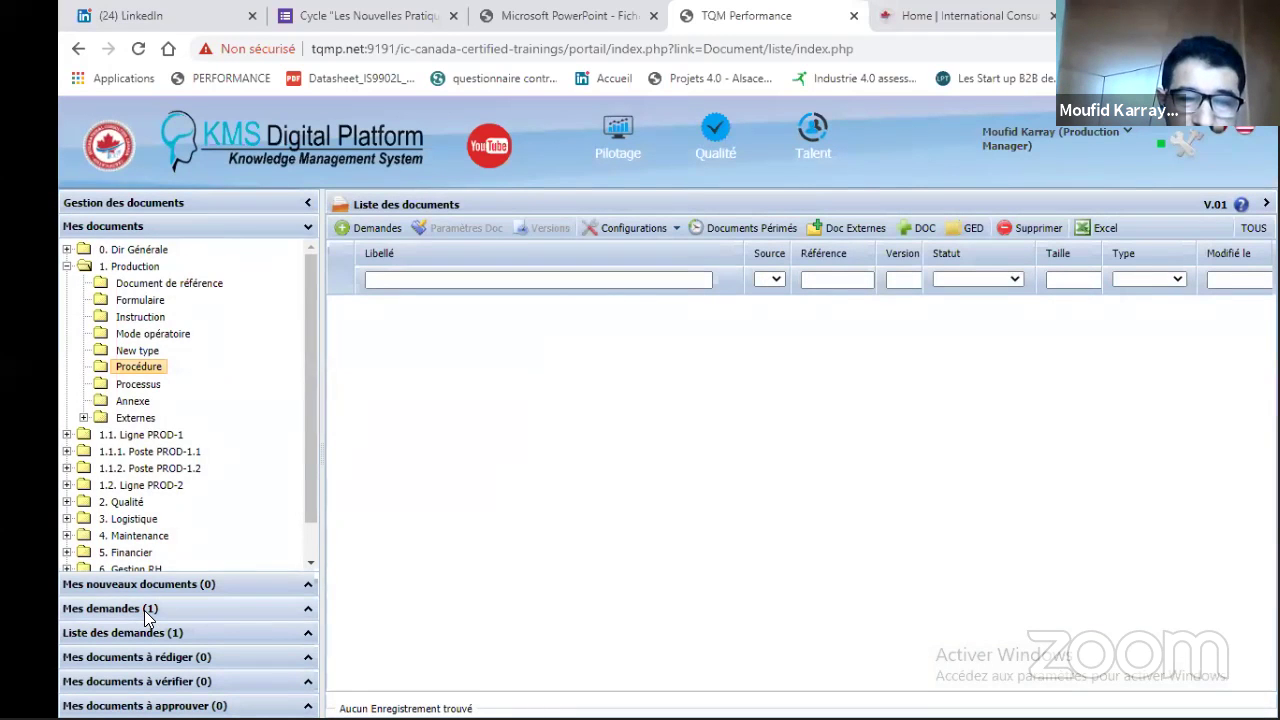
# Review the details of the pending Création request in Mes demandes and validate its form.
pyautogui.click(147, 609)
pyautogui.doubleClick(132, 354)
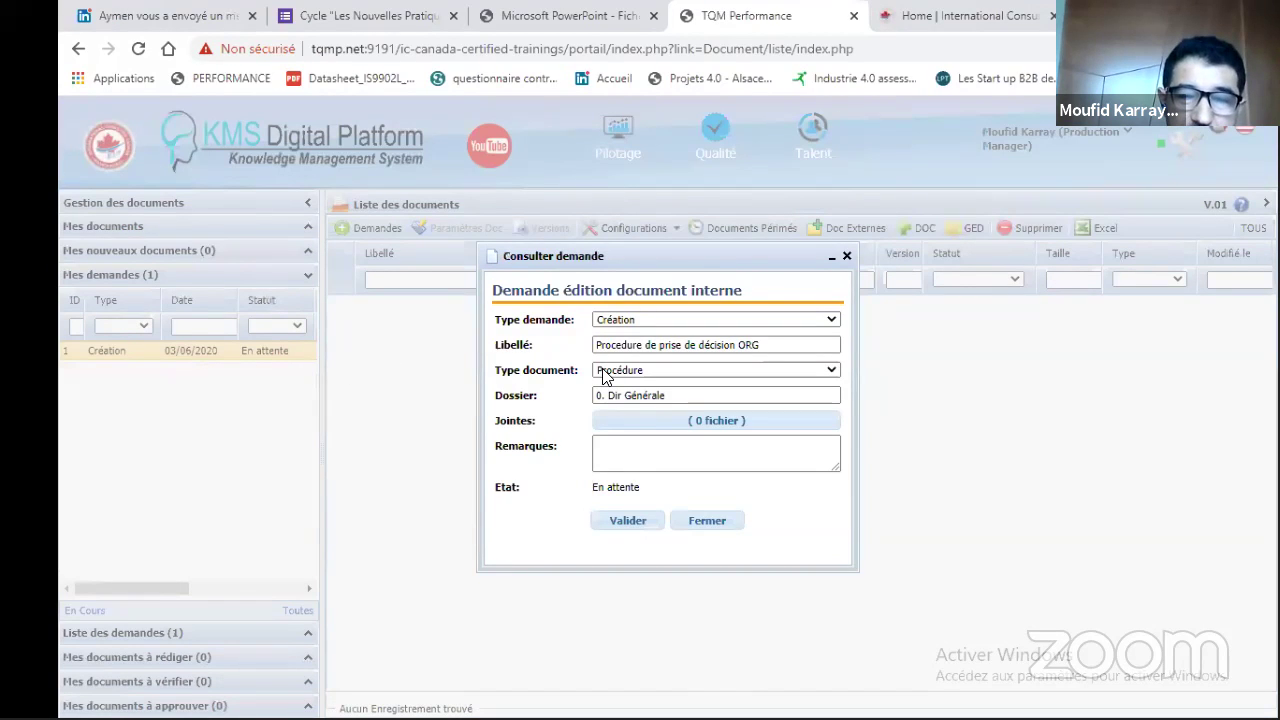
pyautogui.click(628, 521)
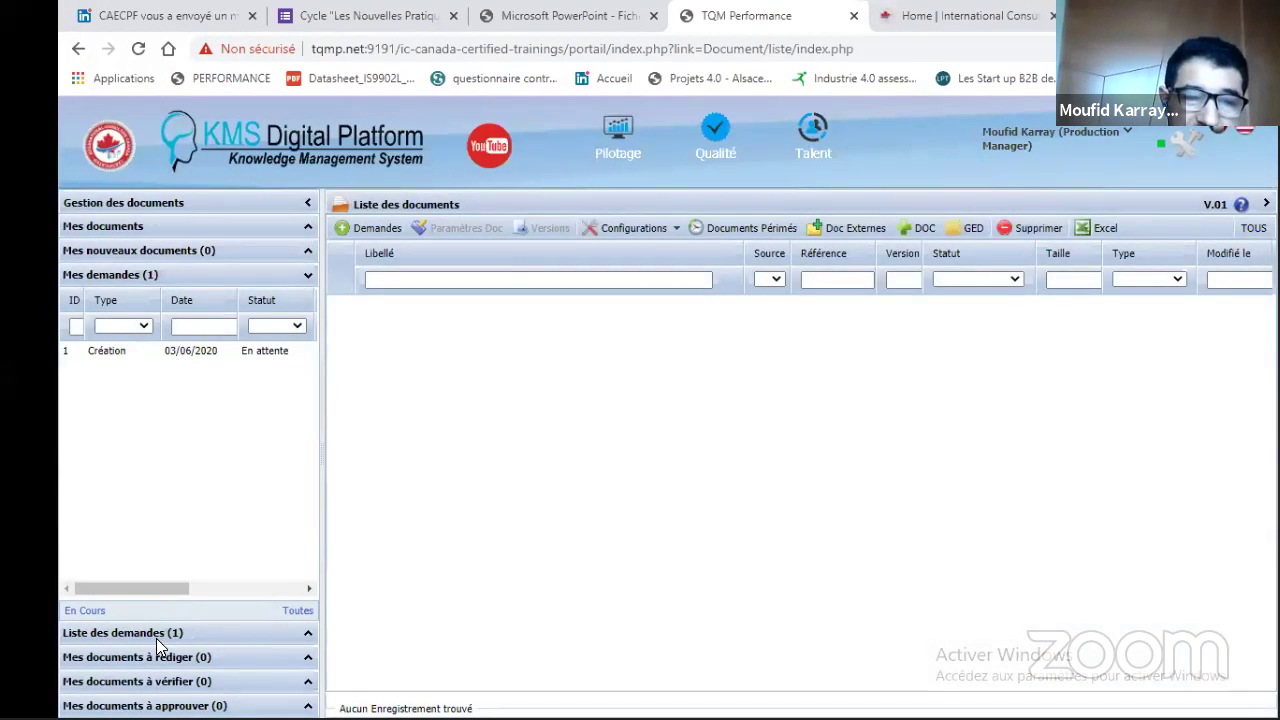
# Open the pending Création request from Liste des demandes and try to refuse it without entering any causes.
pyautogui.click(156, 634)
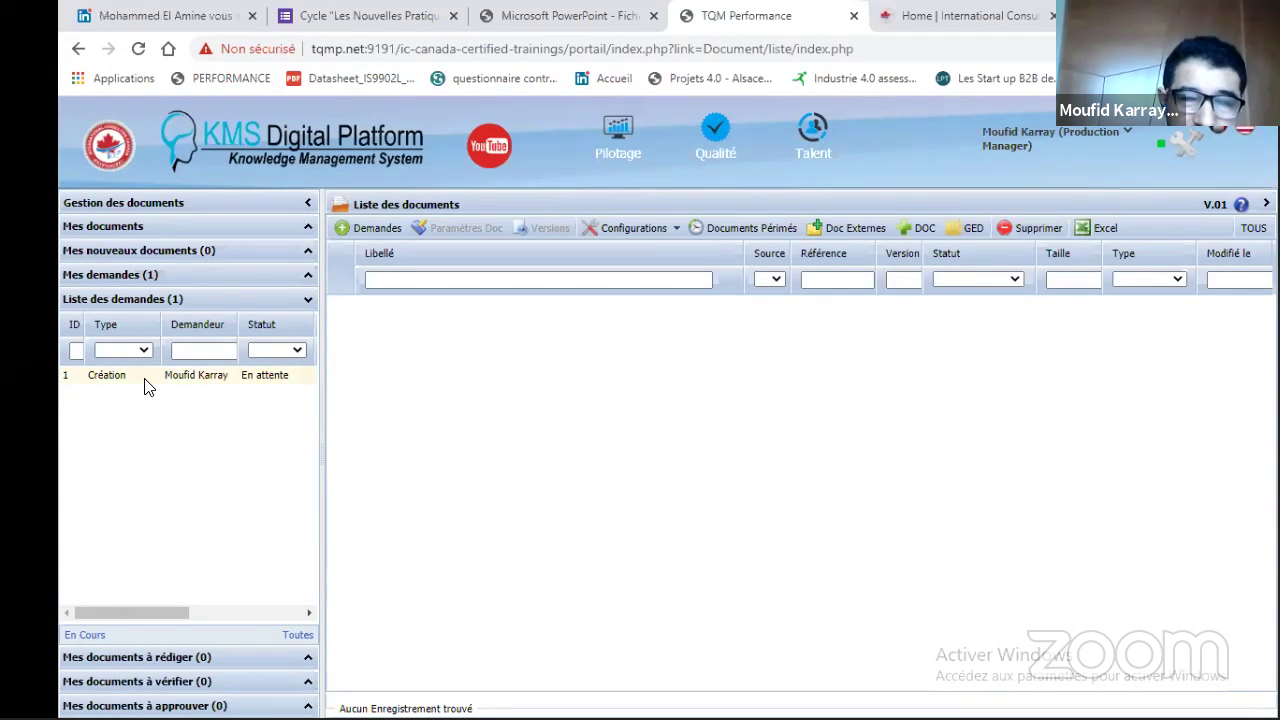
pyautogui.doubleClick(145, 385)
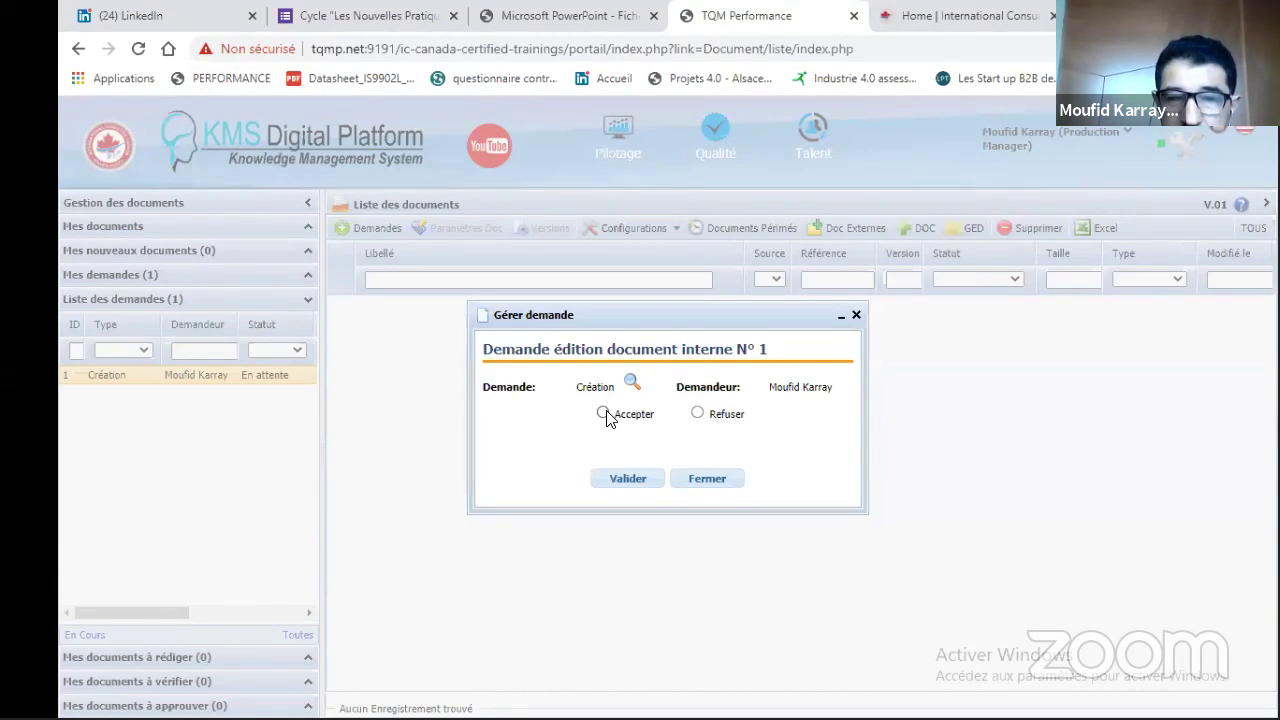
pyautogui.click(697, 413)
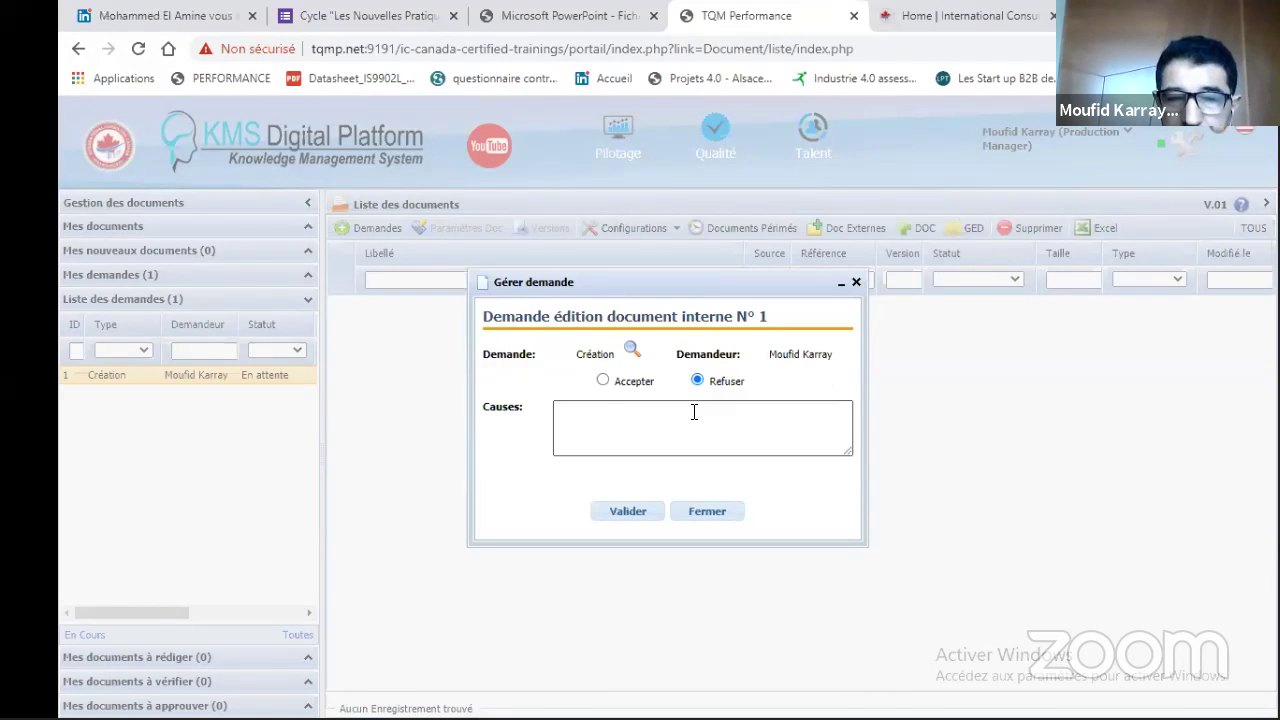
pyautogui.click(602, 410)
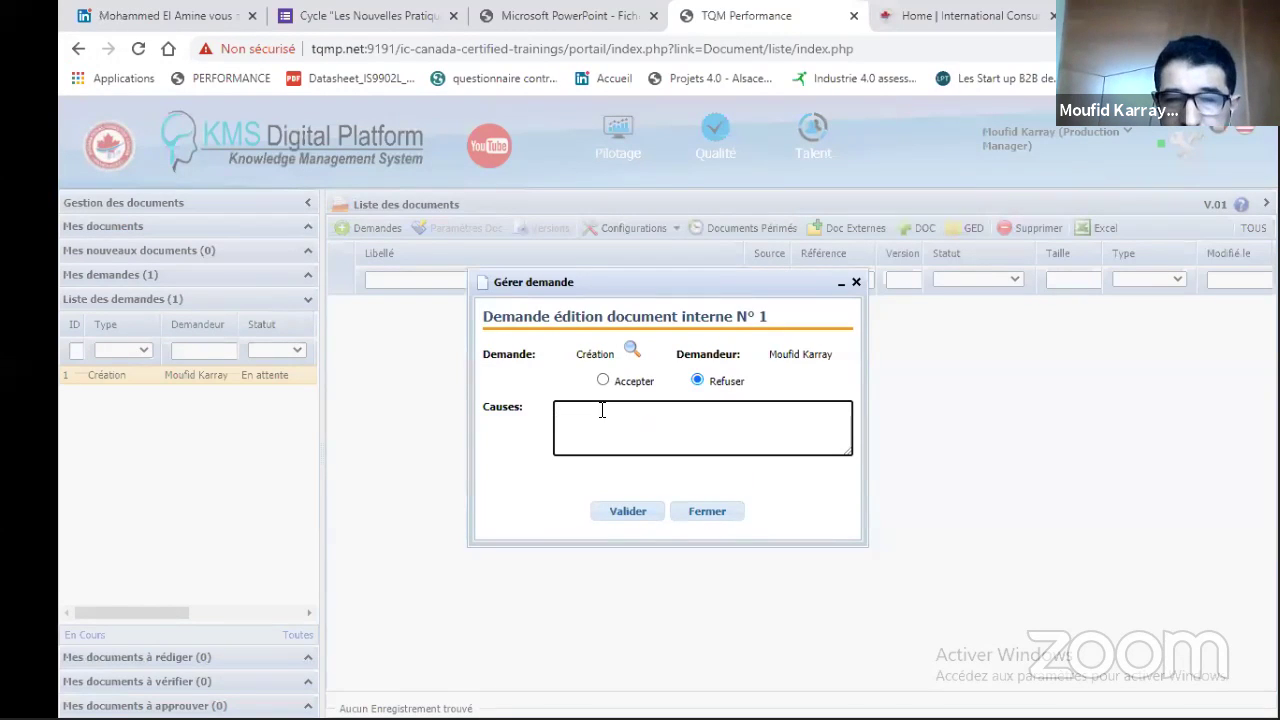
pyautogui.click(629, 512)
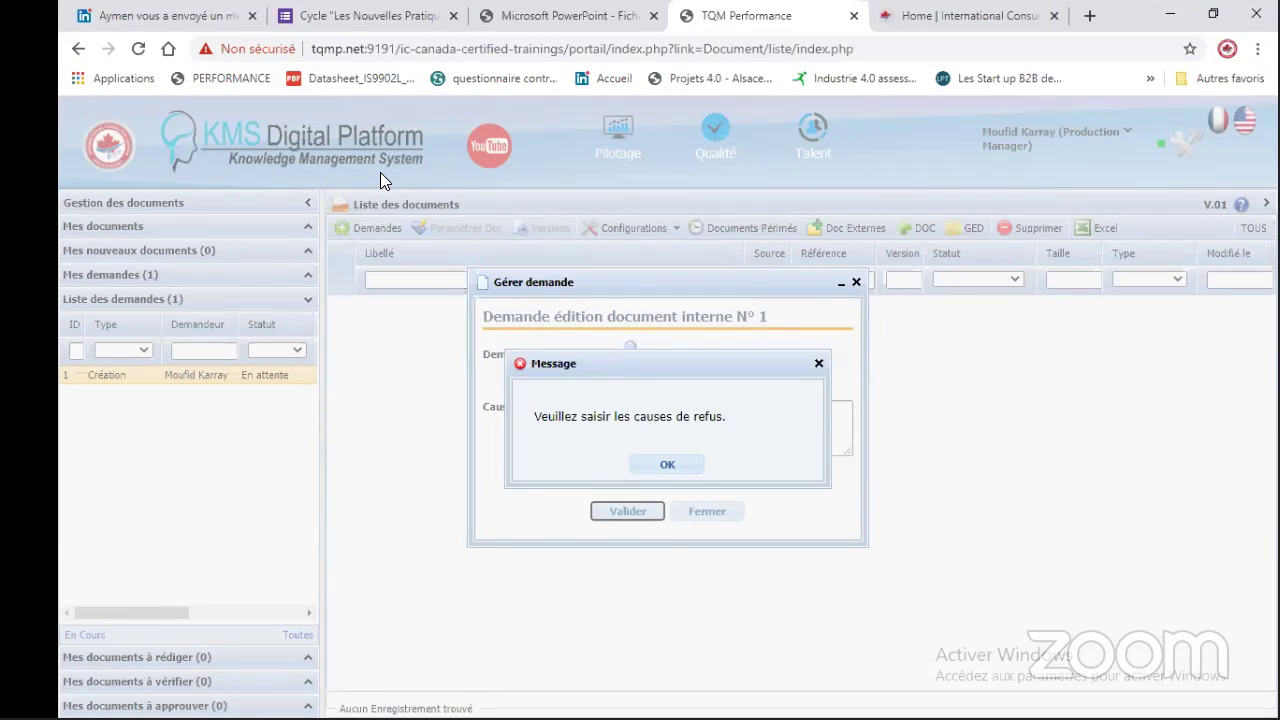
pyautogui.click(677, 465)
pyautogui.click(596, 409)
pyautogui.write(':kbnlkjhblkj')
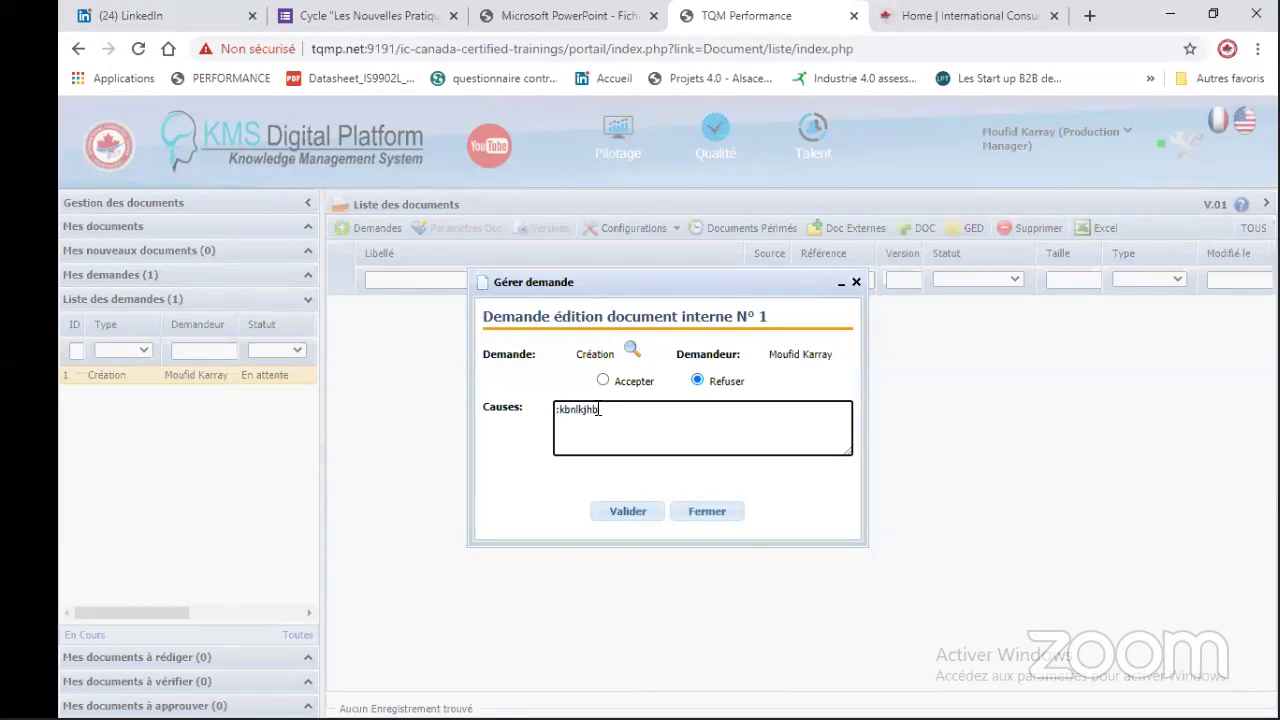
pyautogui.click(707, 512)
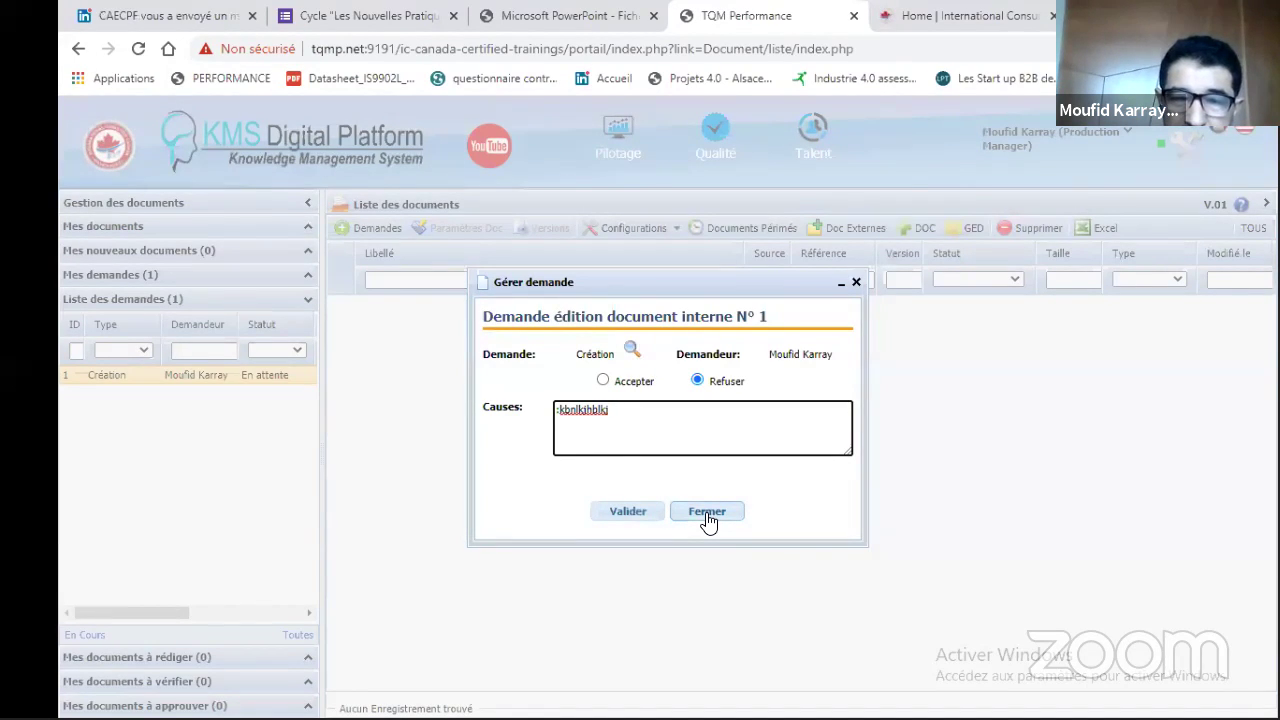
pyautogui.press('BackSpace')
pyautogui.press('BackSpace')
pyautogui.press('BackSpace')
pyautogui.press('BackSpace')
pyautogui.press('BackSpace')
pyautogui.press('BackSpace')
pyautogui.press('BackSpace')
pyautogui.press('BackSpace')
pyautogui.press('BackSpace')
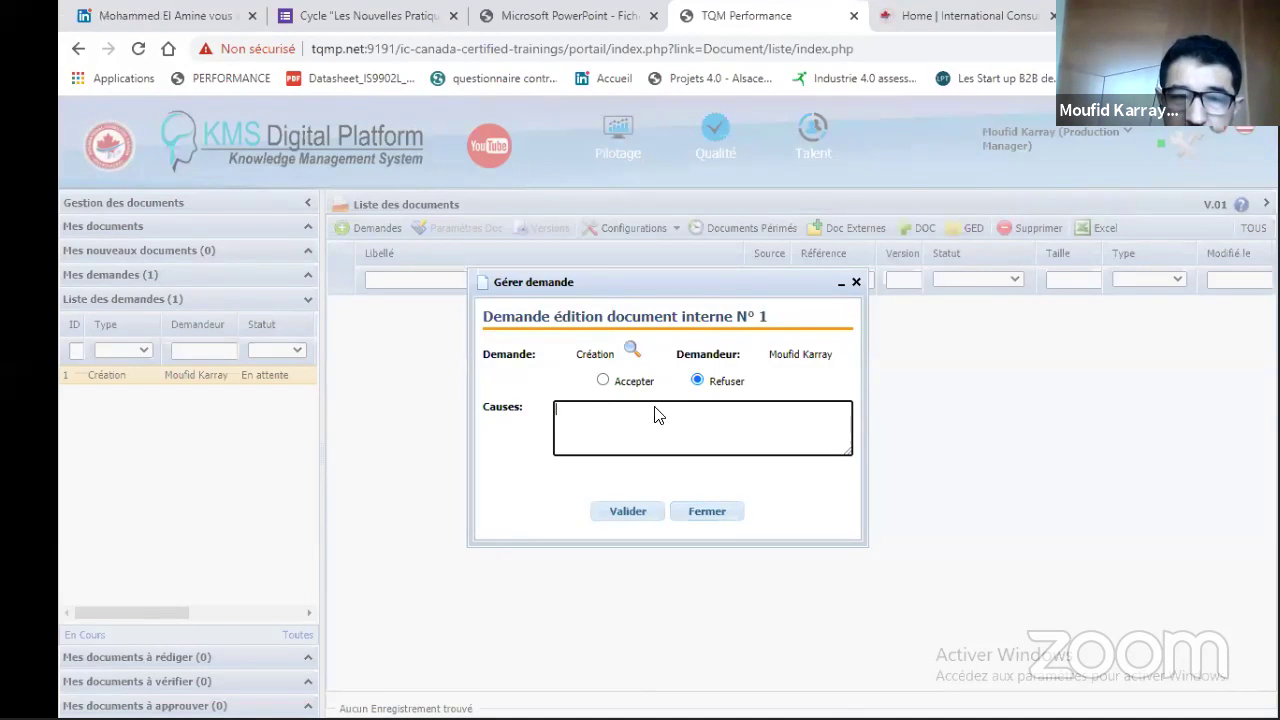
# Compare the Accepter and Refuser forms of the Création request, leaving the decision set to Accepter.
pyautogui.click(604, 382)
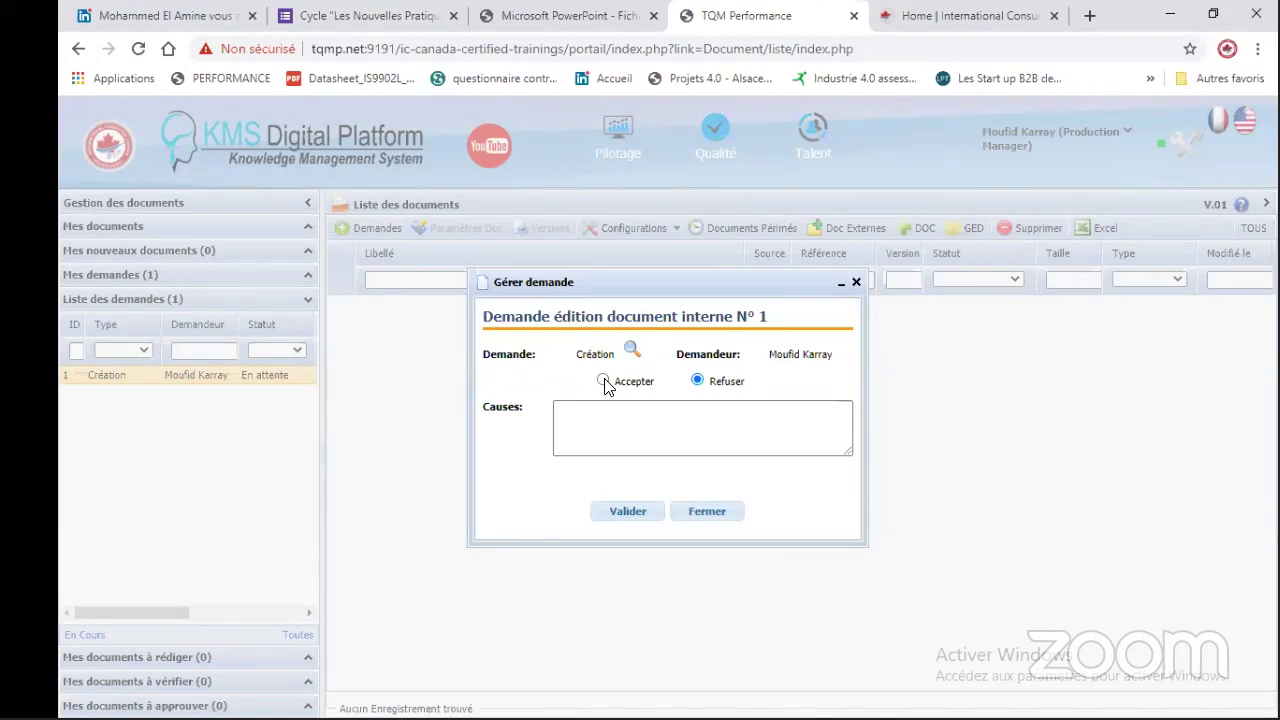
pyautogui.click(604, 382)
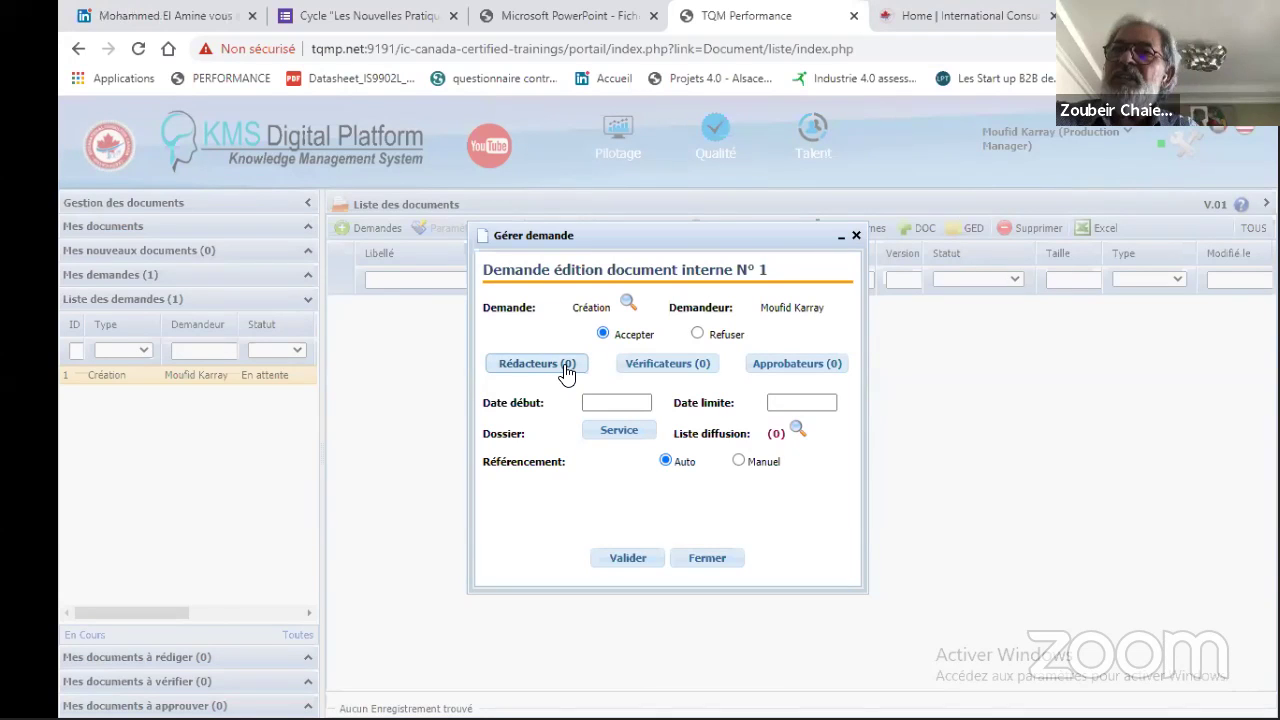
pyautogui.click(697, 336)
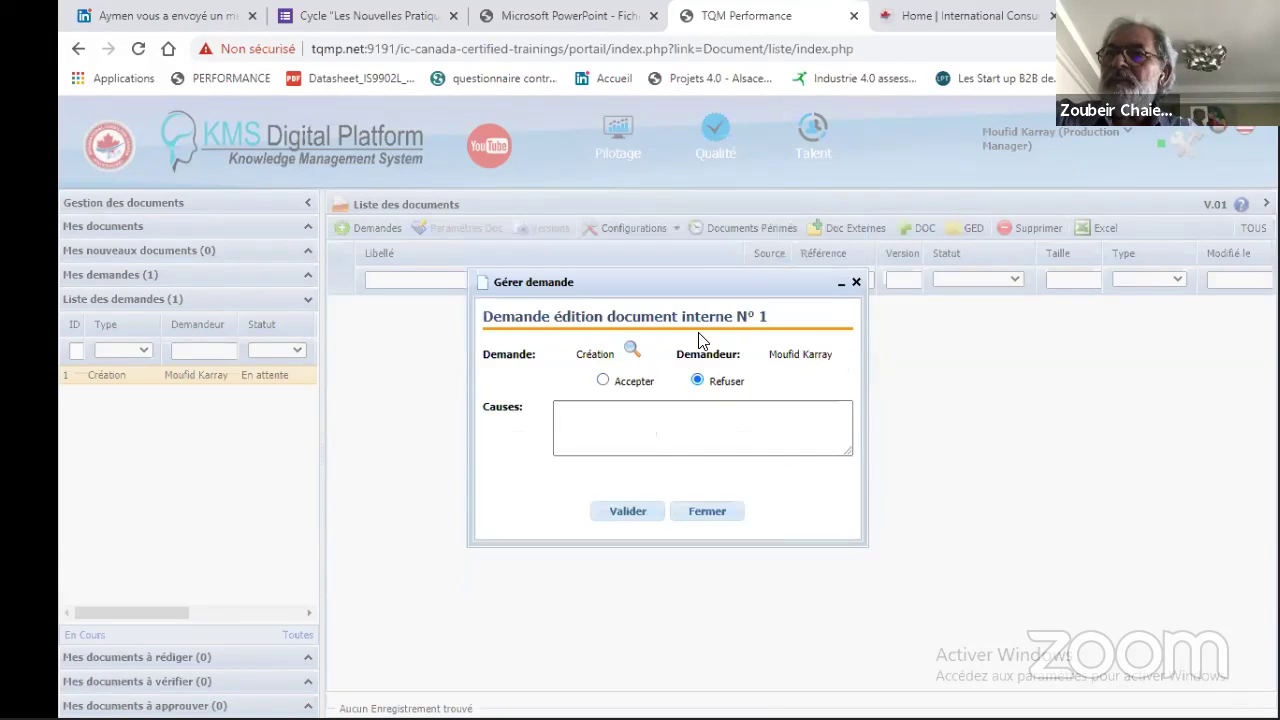
pyautogui.click(558, 406)
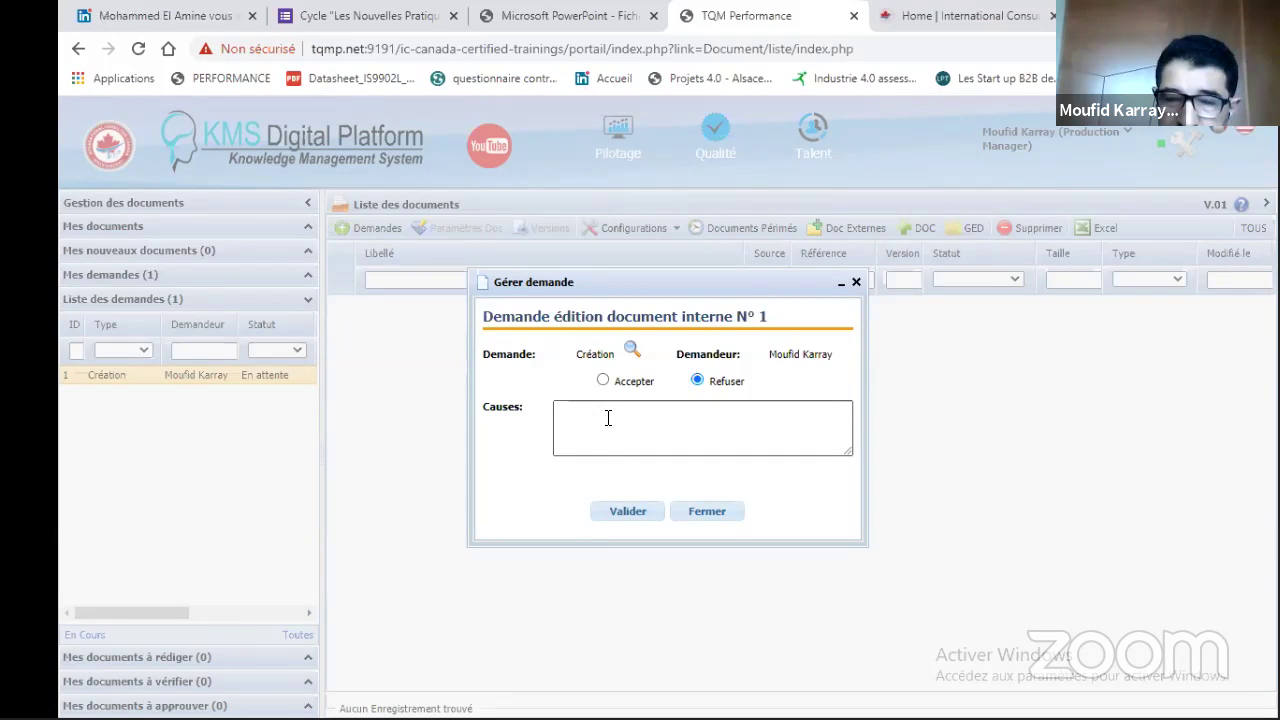
pyautogui.click(605, 418)
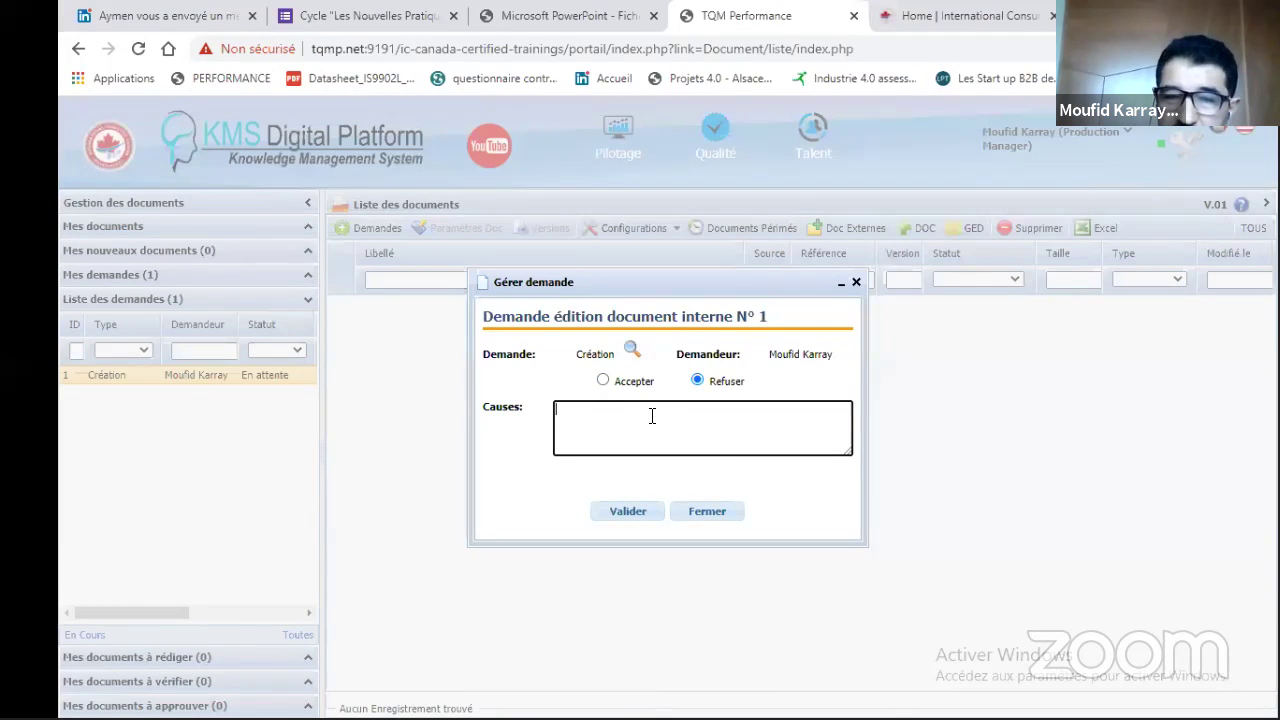
pyautogui.click(604, 381)
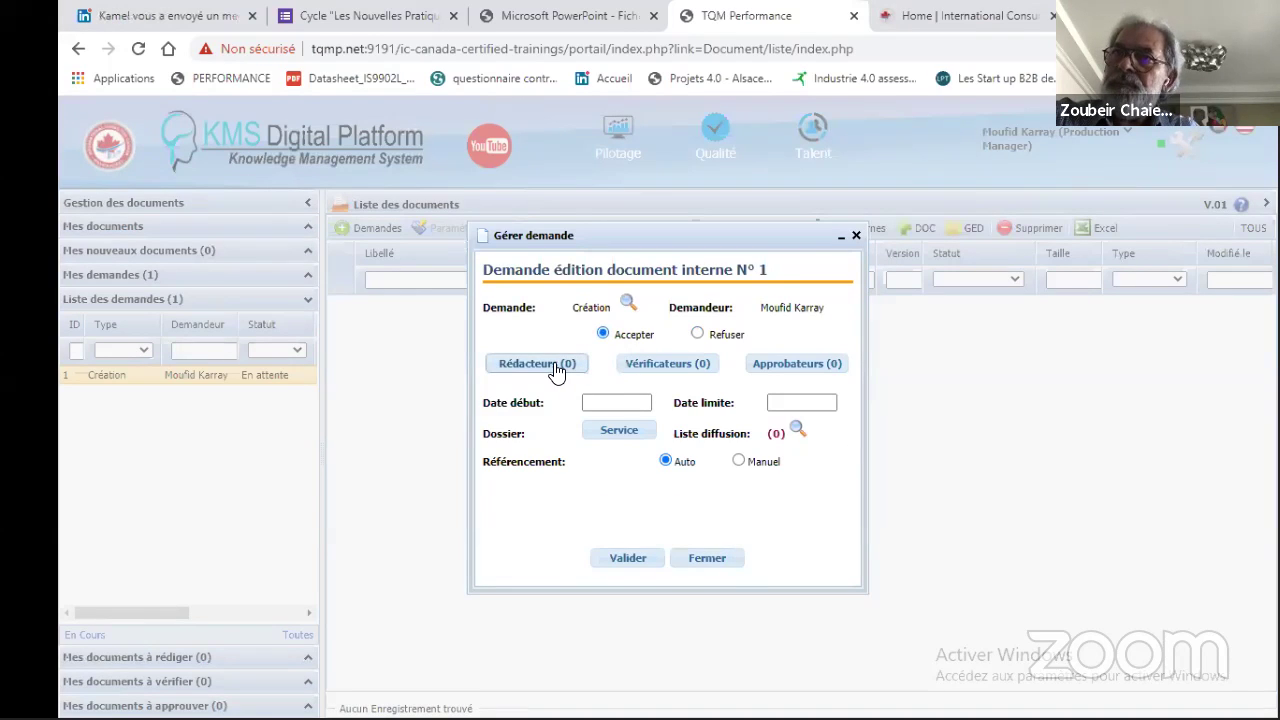
# Look at how Rédacteurs and Vérificateurs are assigned to the request, without selecting any employees.
pyautogui.click(565, 364)
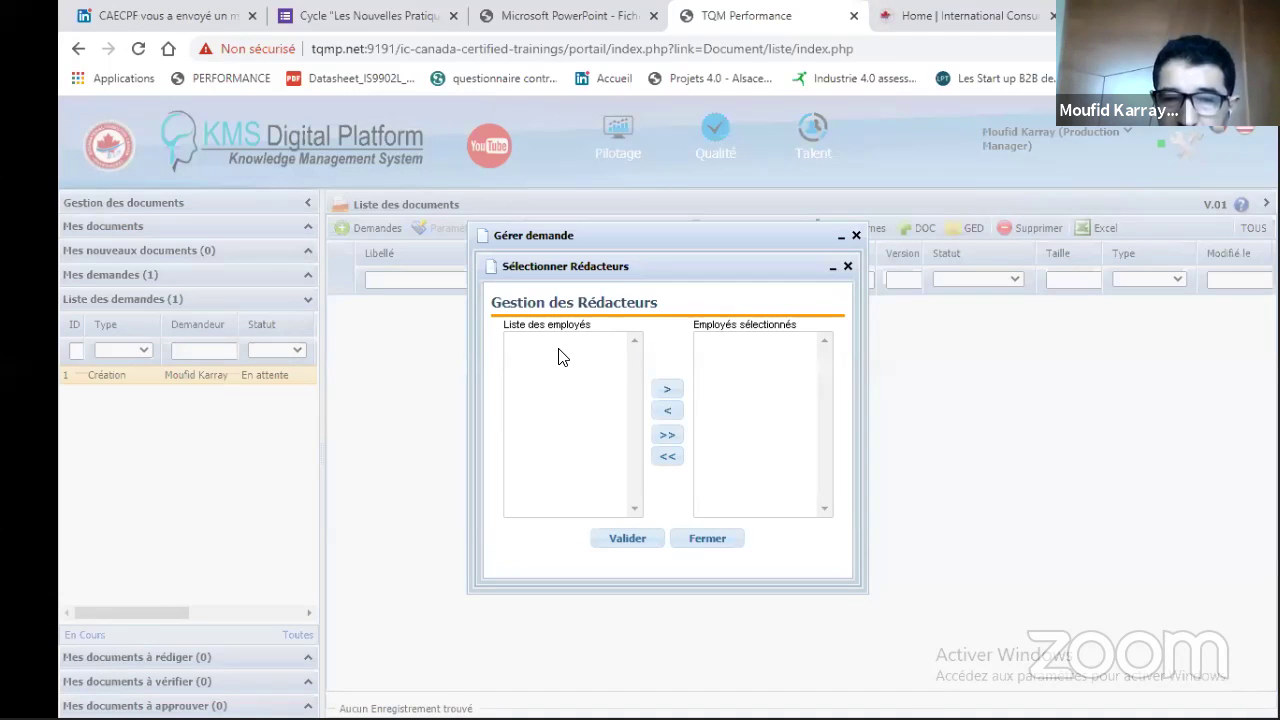
pyautogui.click(706, 540)
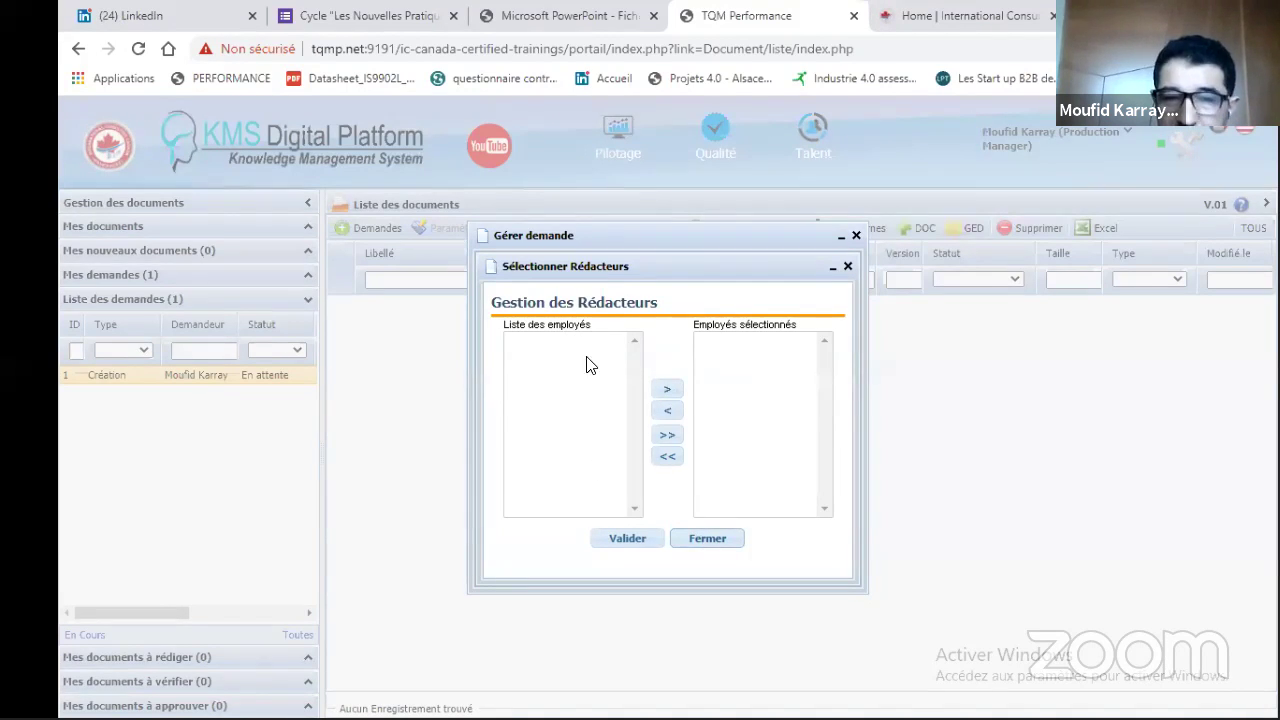
pyautogui.click(655, 364)
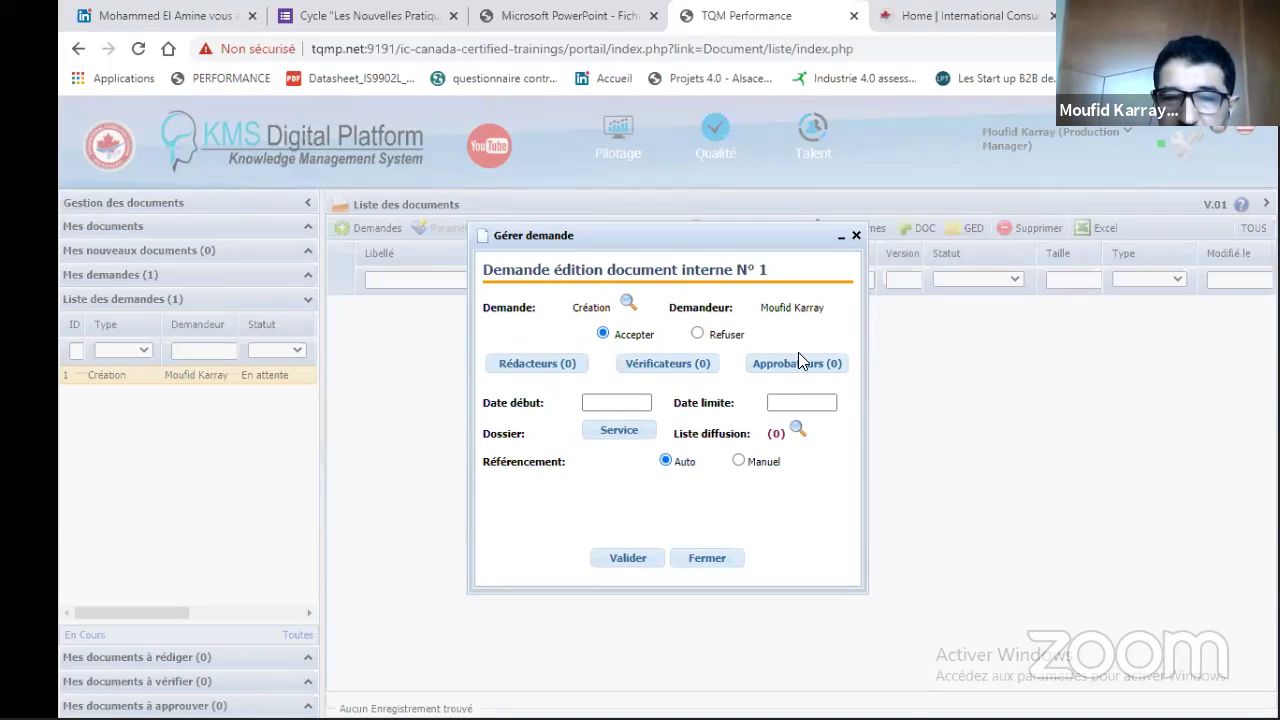
pyautogui.click(716, 550)
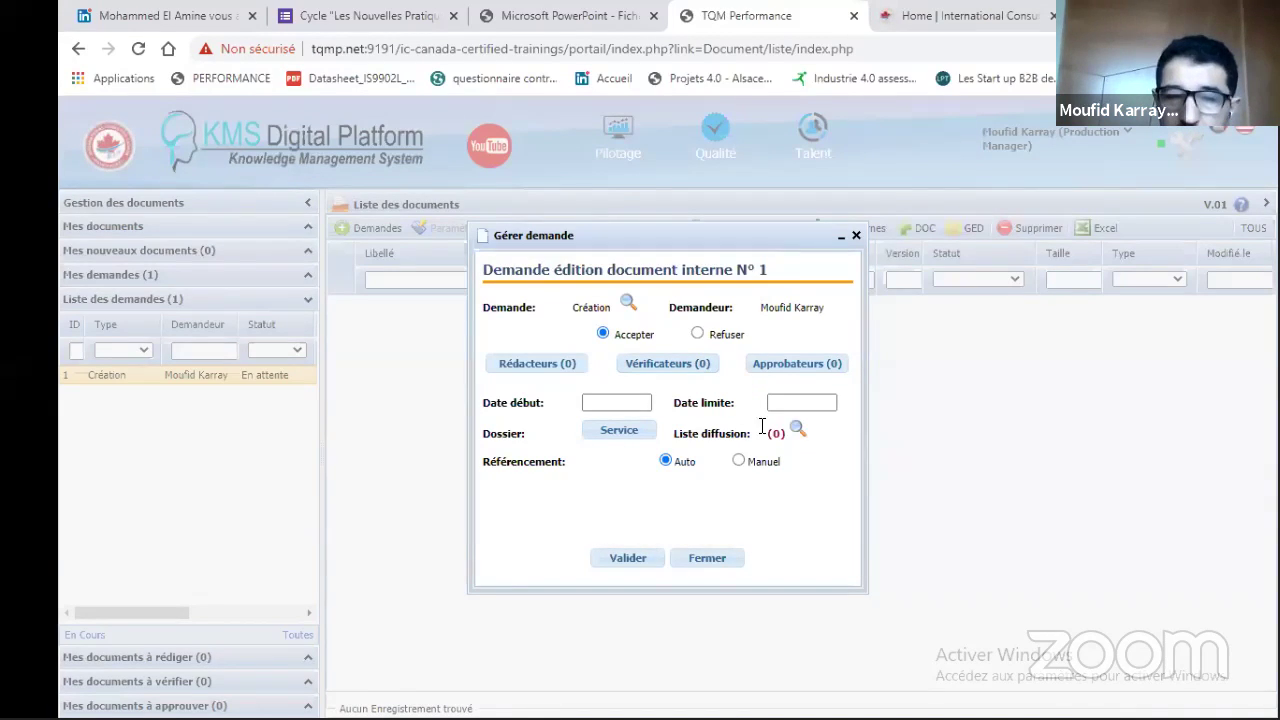
# Look at the target folder choices and the Liste de diffusion of the request, closing both without changes.
pyautogui.click(628, 434)
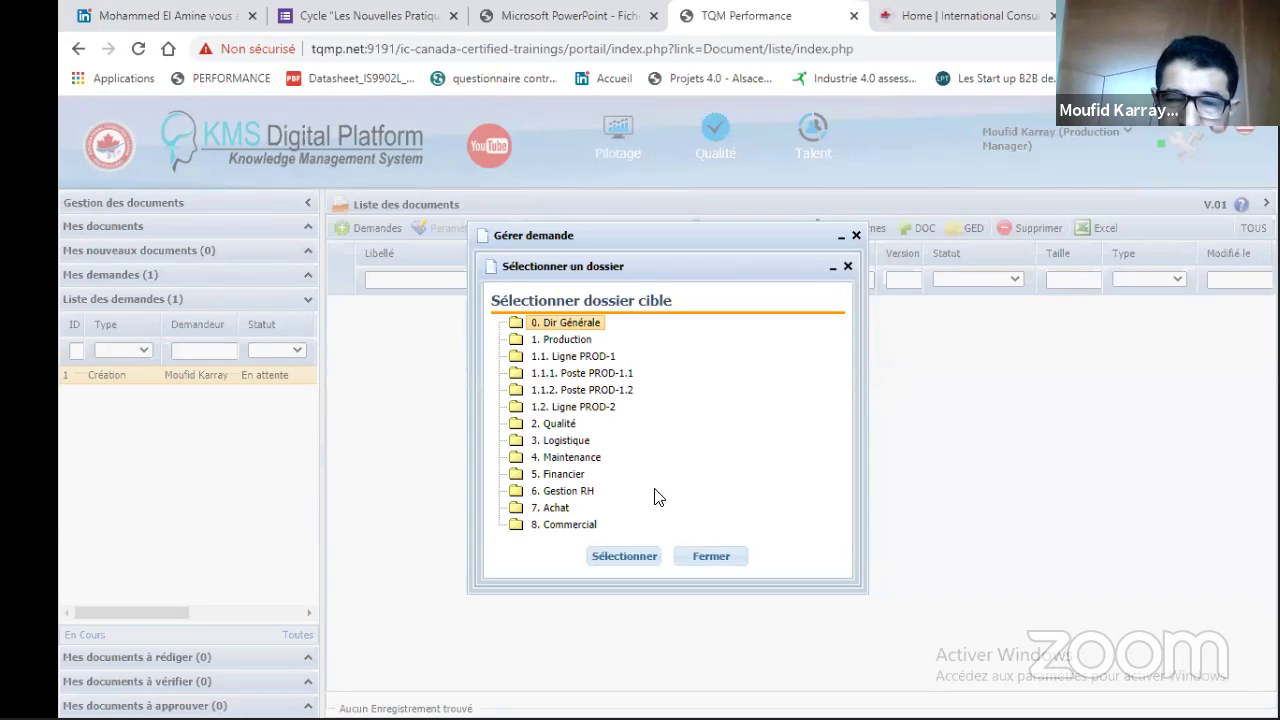
pyautogui.click(716, 560)
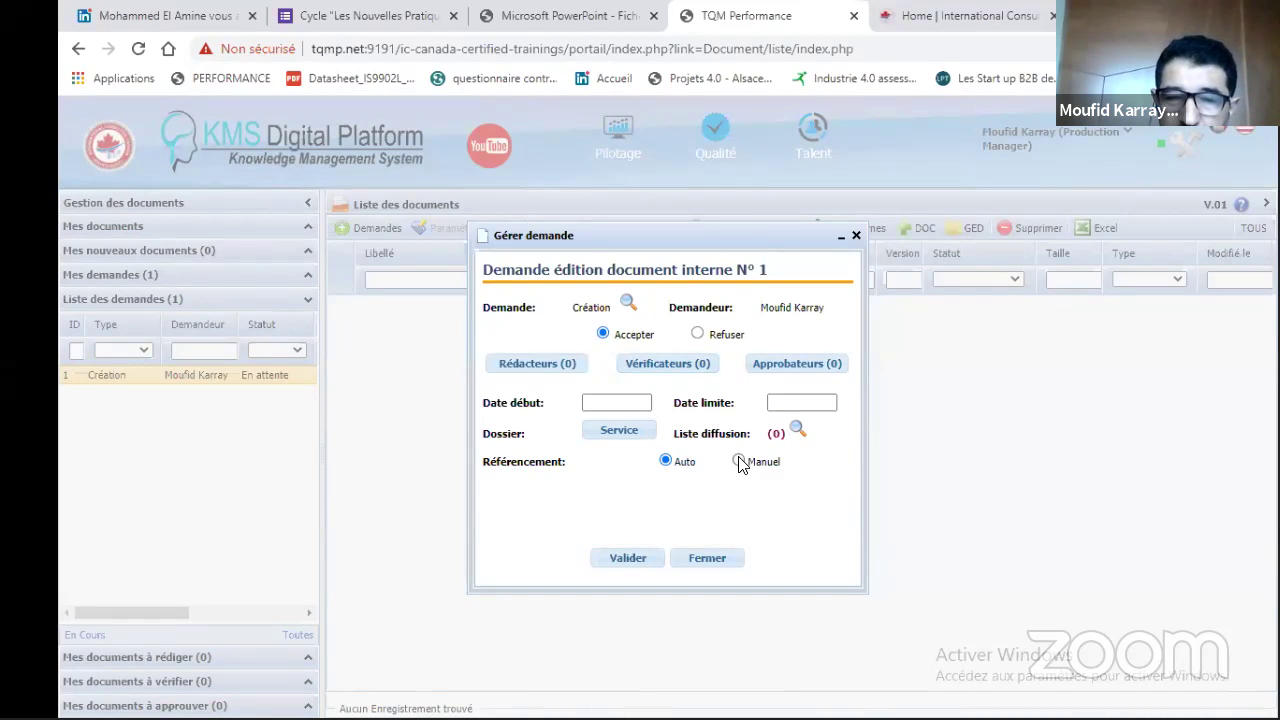
pyautogui.click(797, 430)
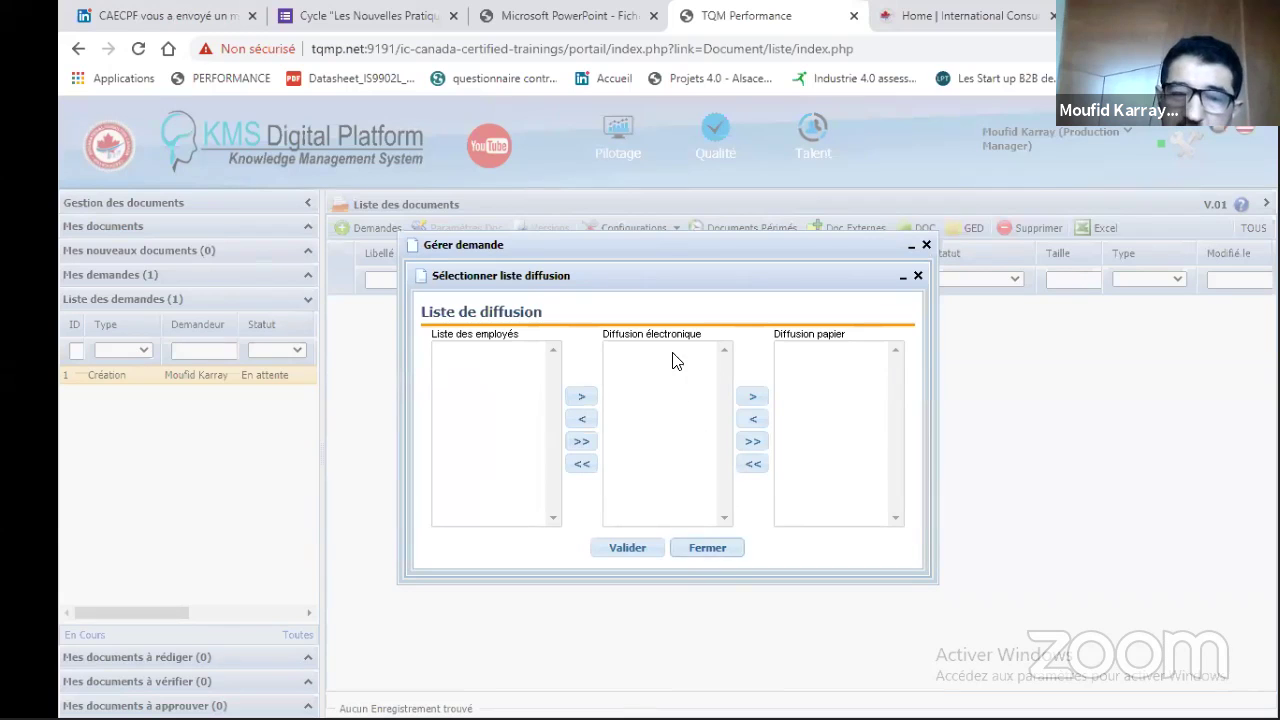
pyautogui.click(715, 551)
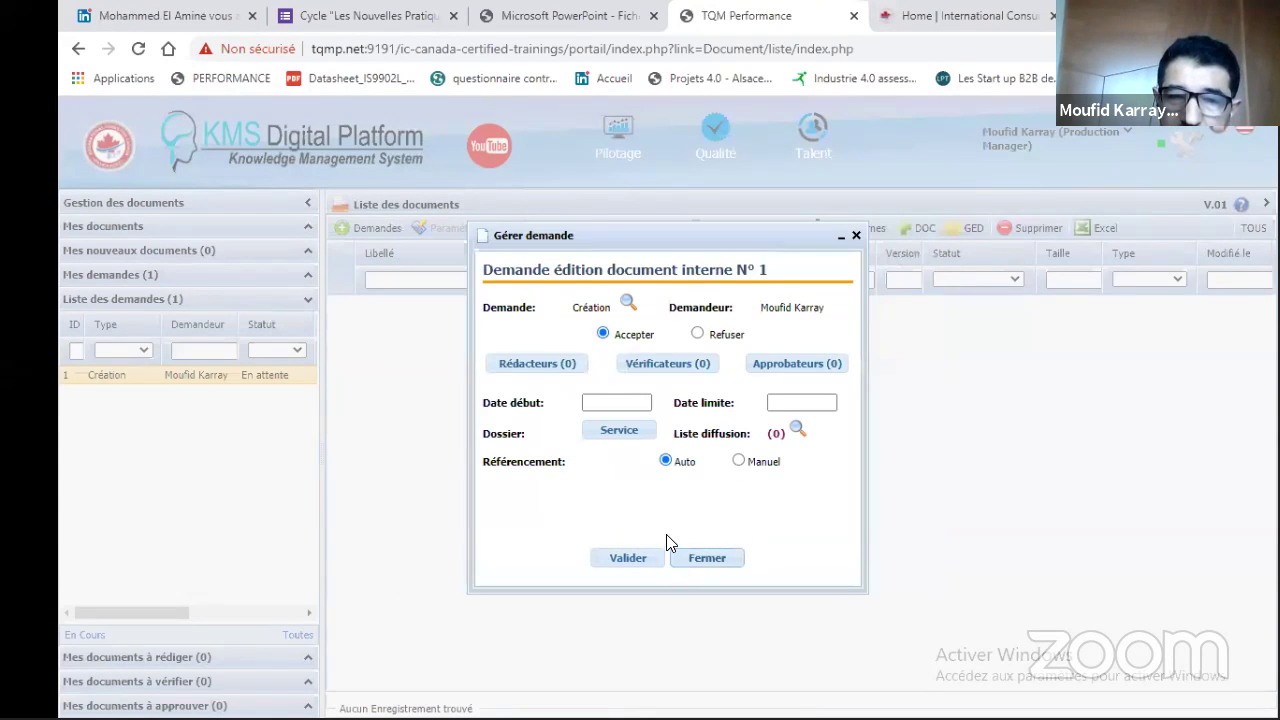
# Look through the lists of documents to write, to verify and to approve.
pyautogui.click(156, 656)
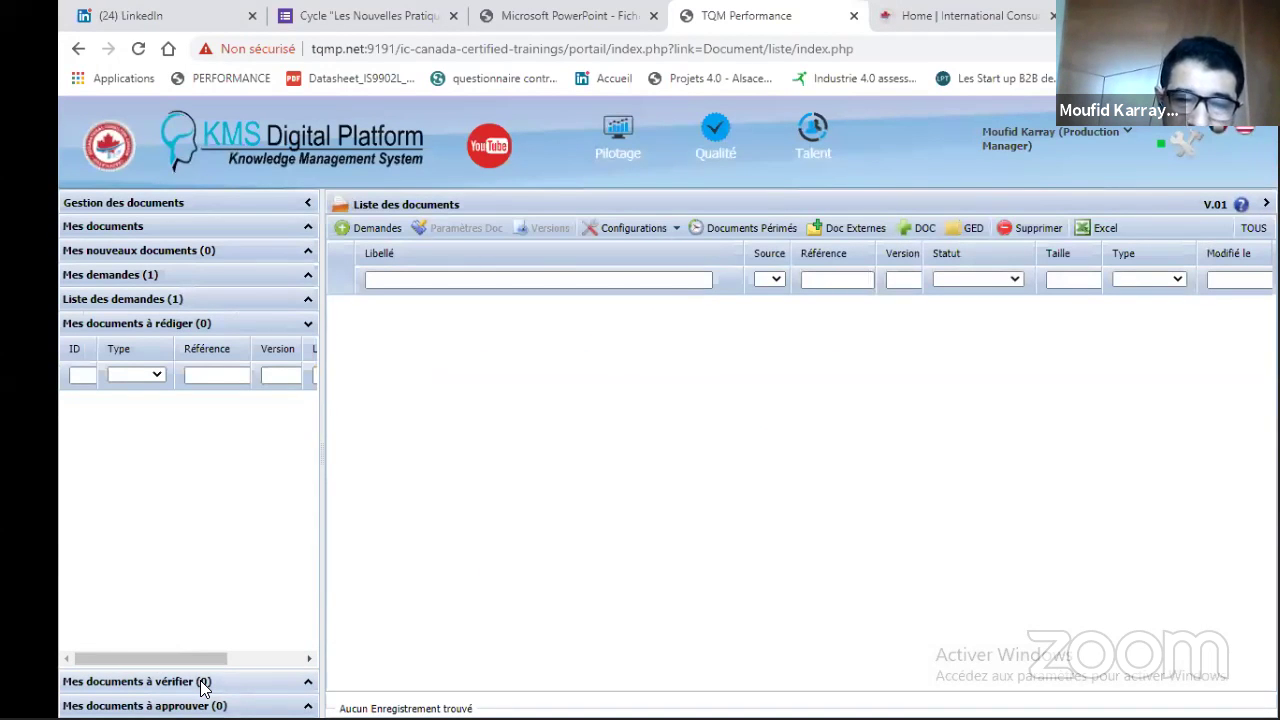
pyautogui.click(203, 686)
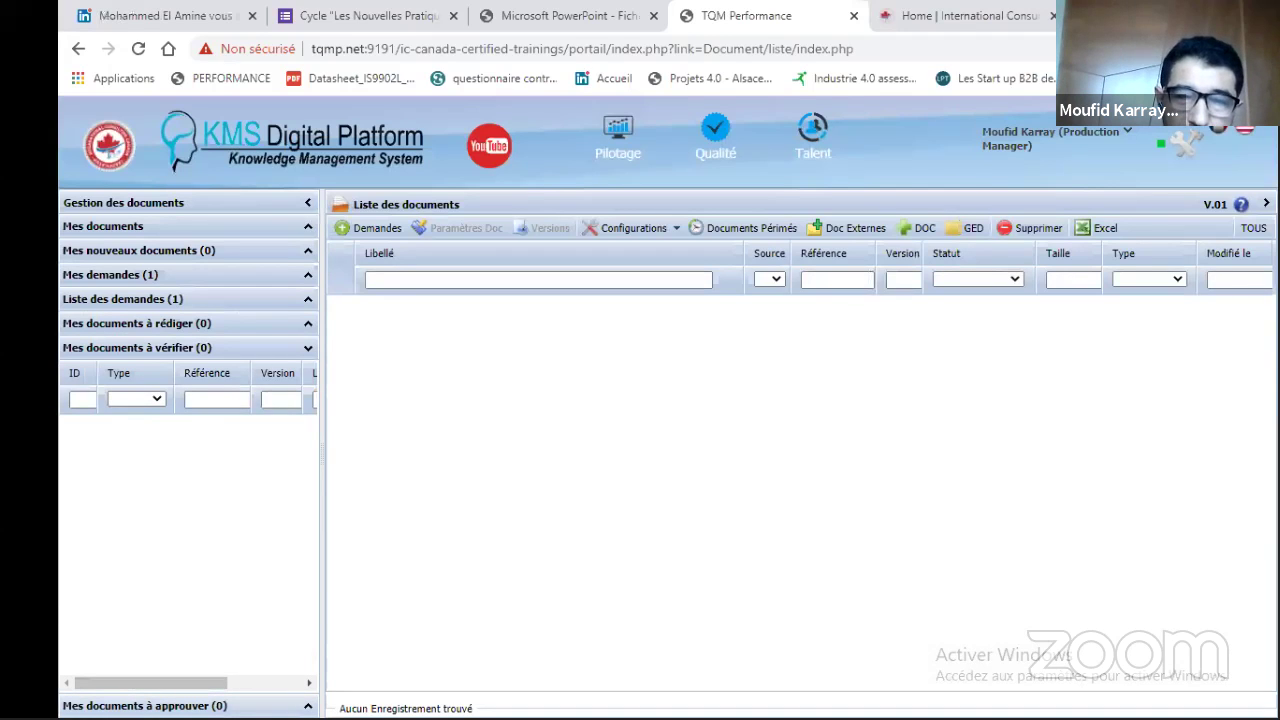
pyautogui.click(200, 705)
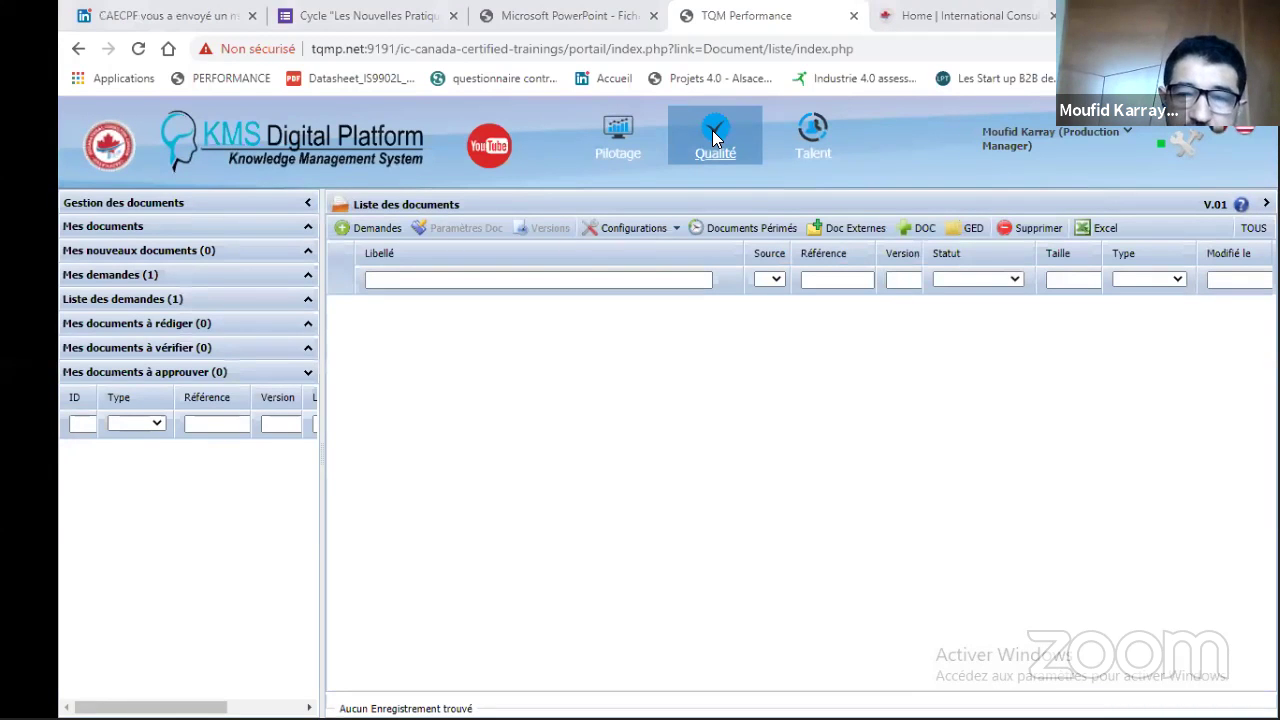
# View the Knowledge Management System slide in the PowerPoint slide show and return to the platform in Chrome.
pyautogui.hotkey('alt', 'Tab')
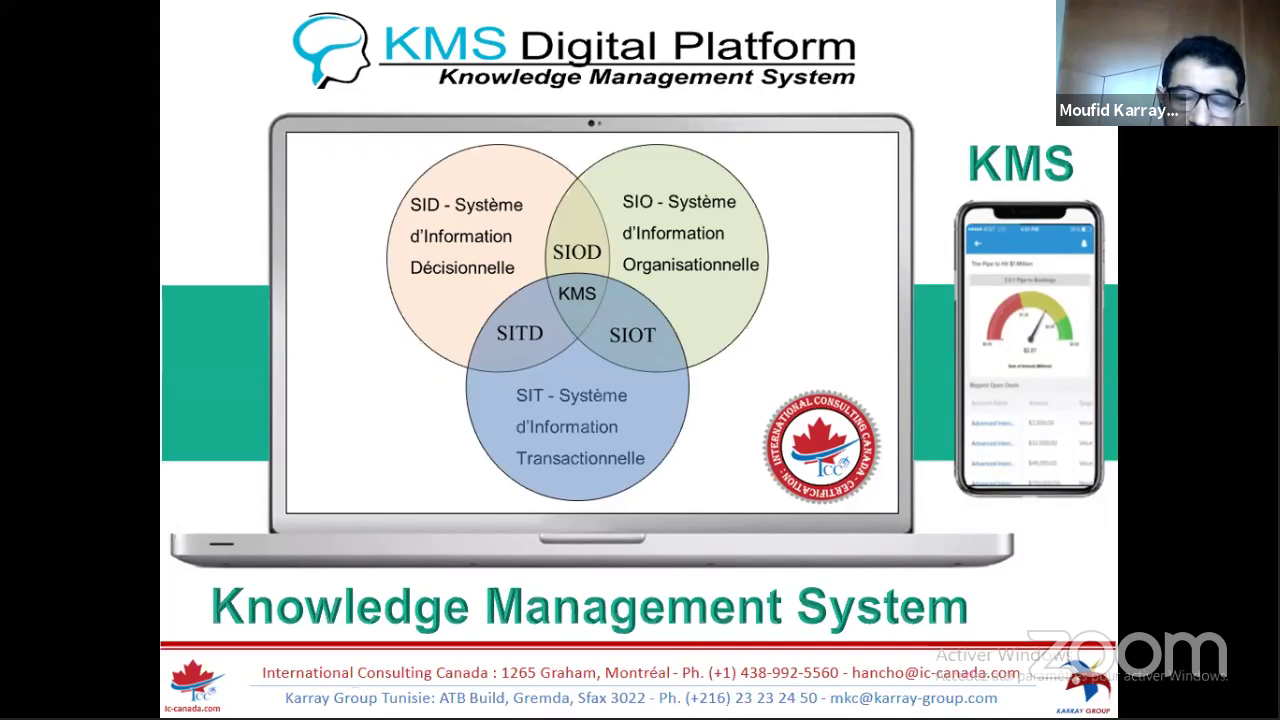
pyautogui.hotkey('alt', 'Tab')
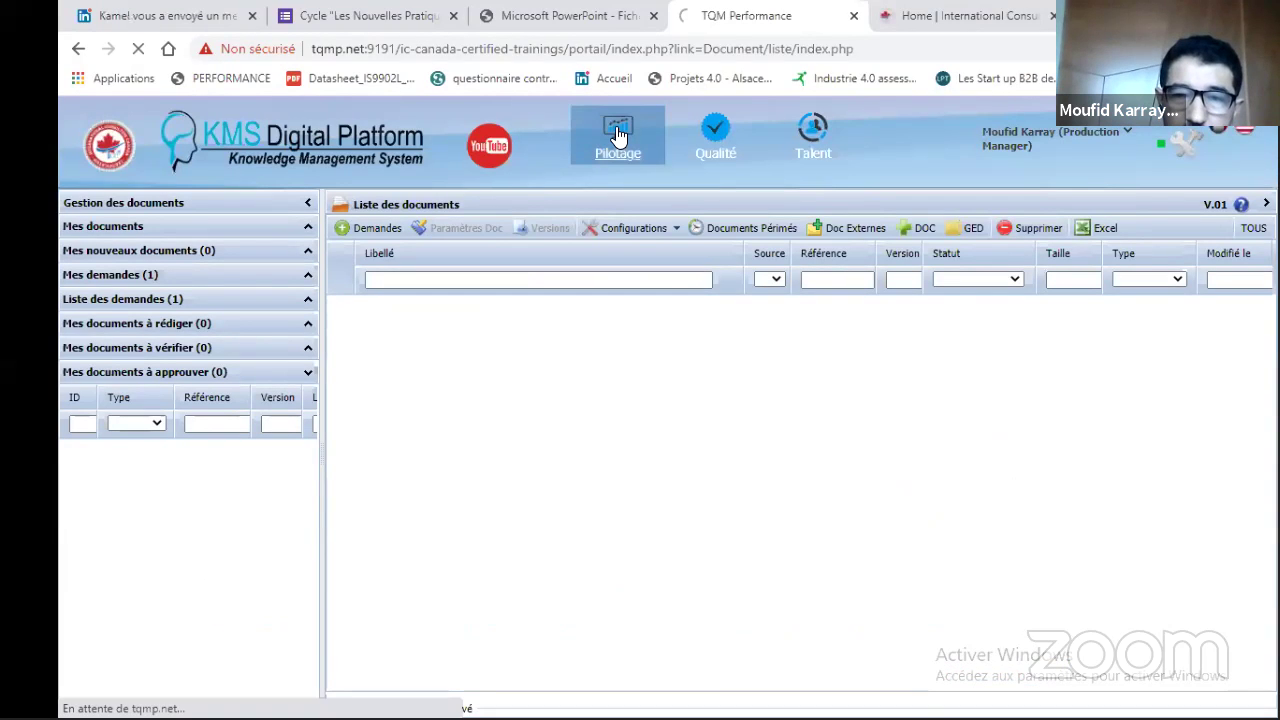
# View the Types Réunion configuration from the meetings list in Pilotage, and switch to the PowerPoint slide show.
pyautogui.click(619, 135)
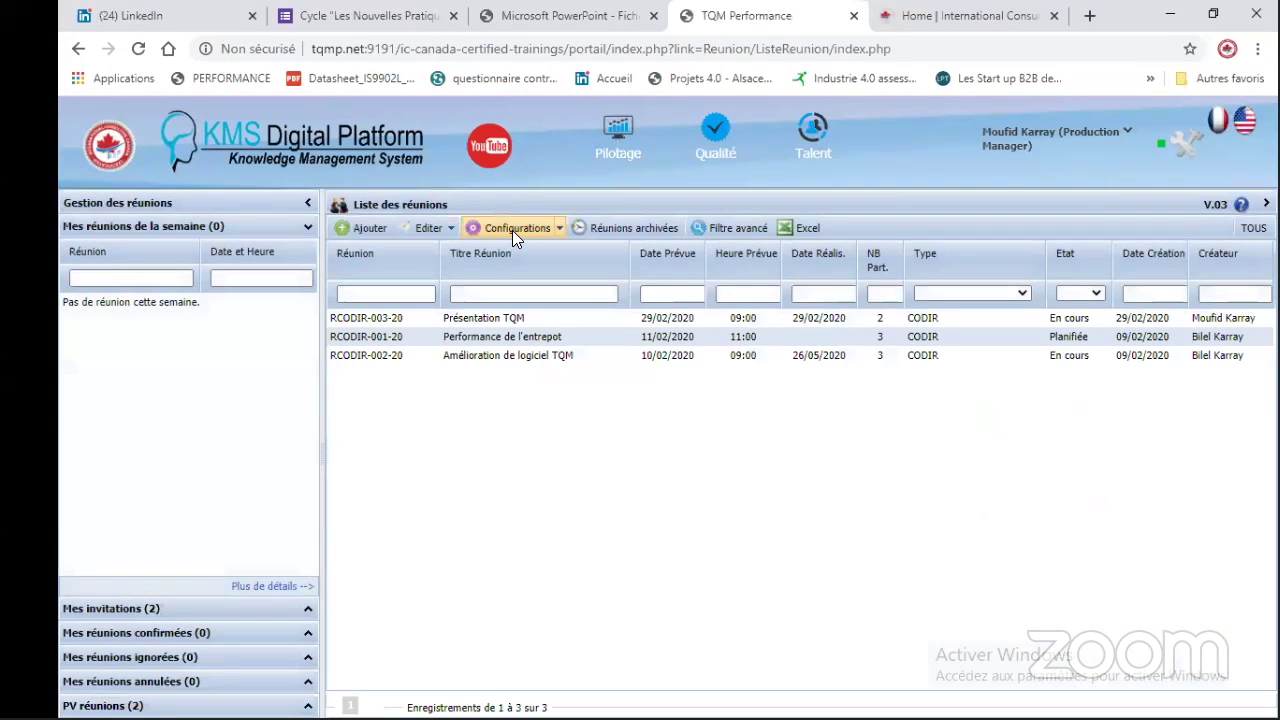
pyautogui.click(518, 231)
pyautogui.click(488, 252)
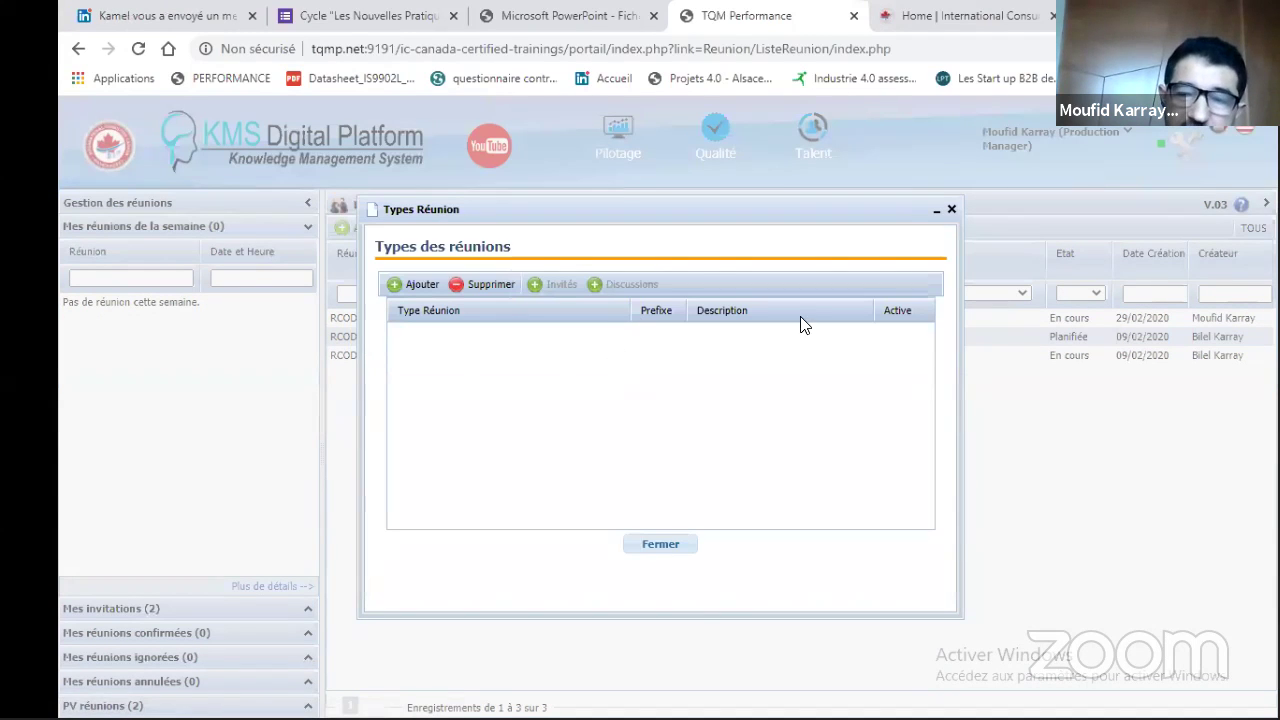
pyautogui.click(640, 544)
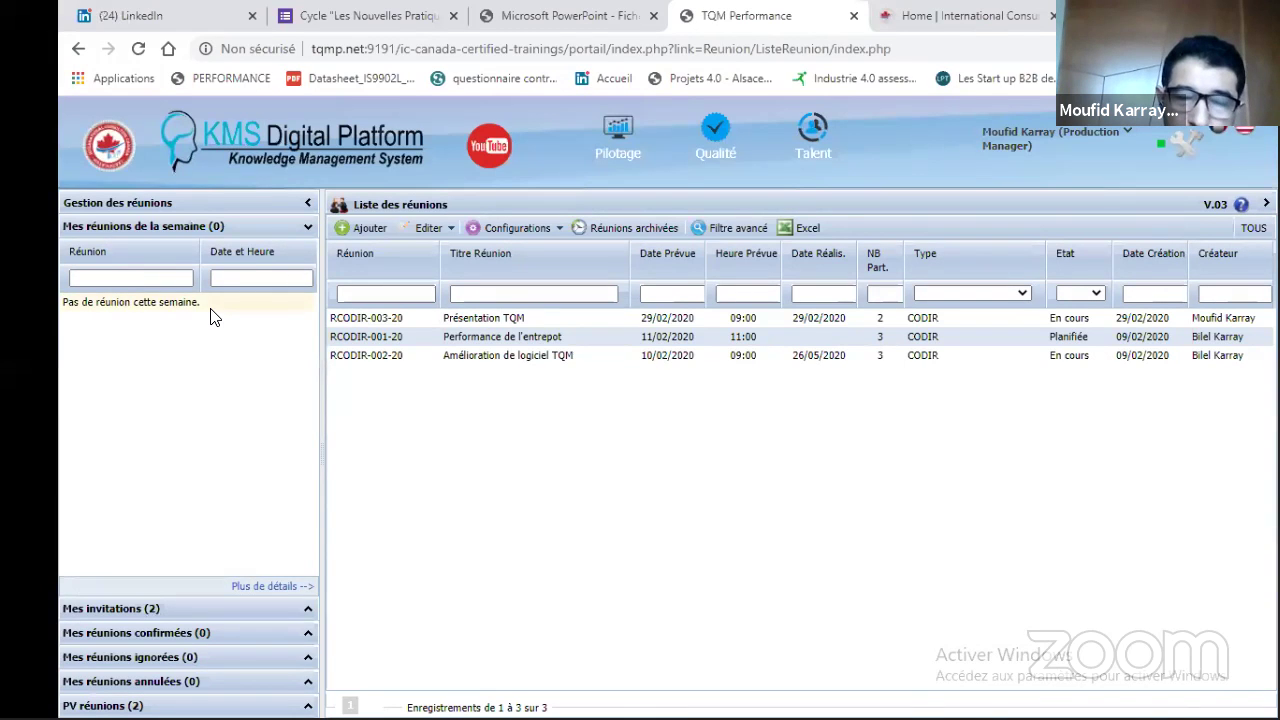
pyautogui.hotkey('alt', 'Tab')
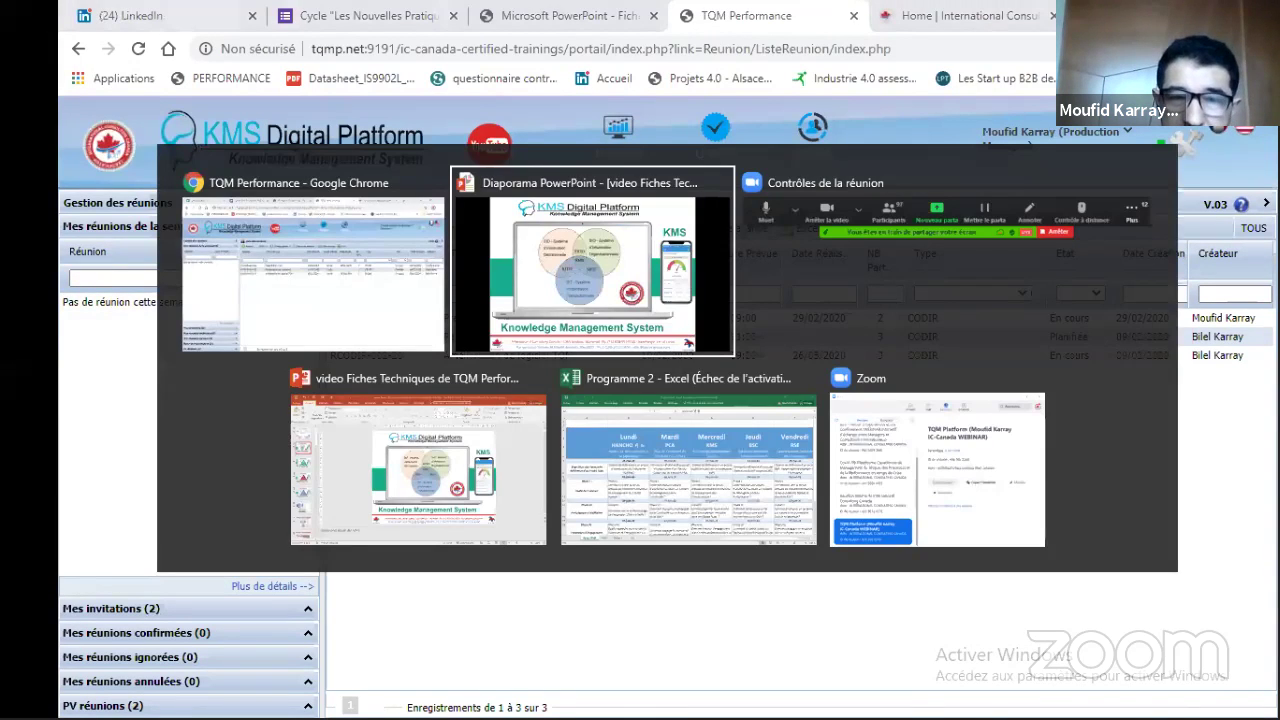
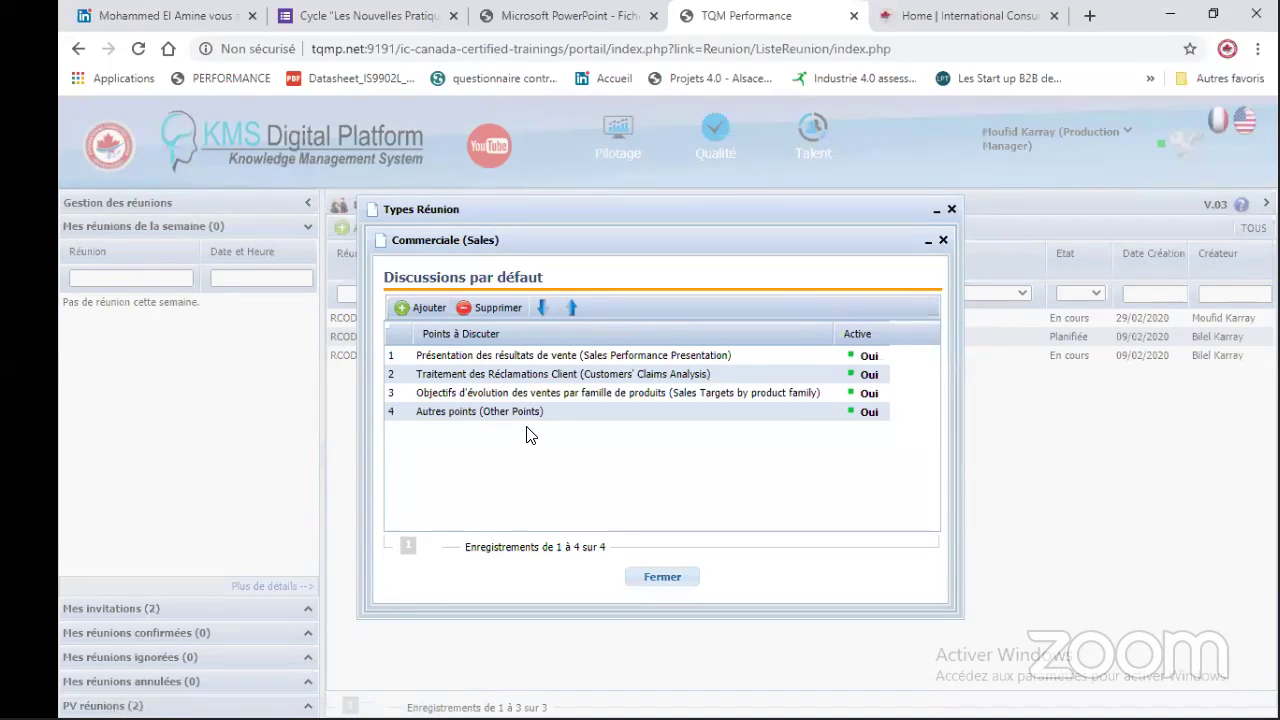
# Close the default discussions of the Commerciale (Sales) meeting type and look at its default guests without changing them.
pyautogui.click(672, 578)
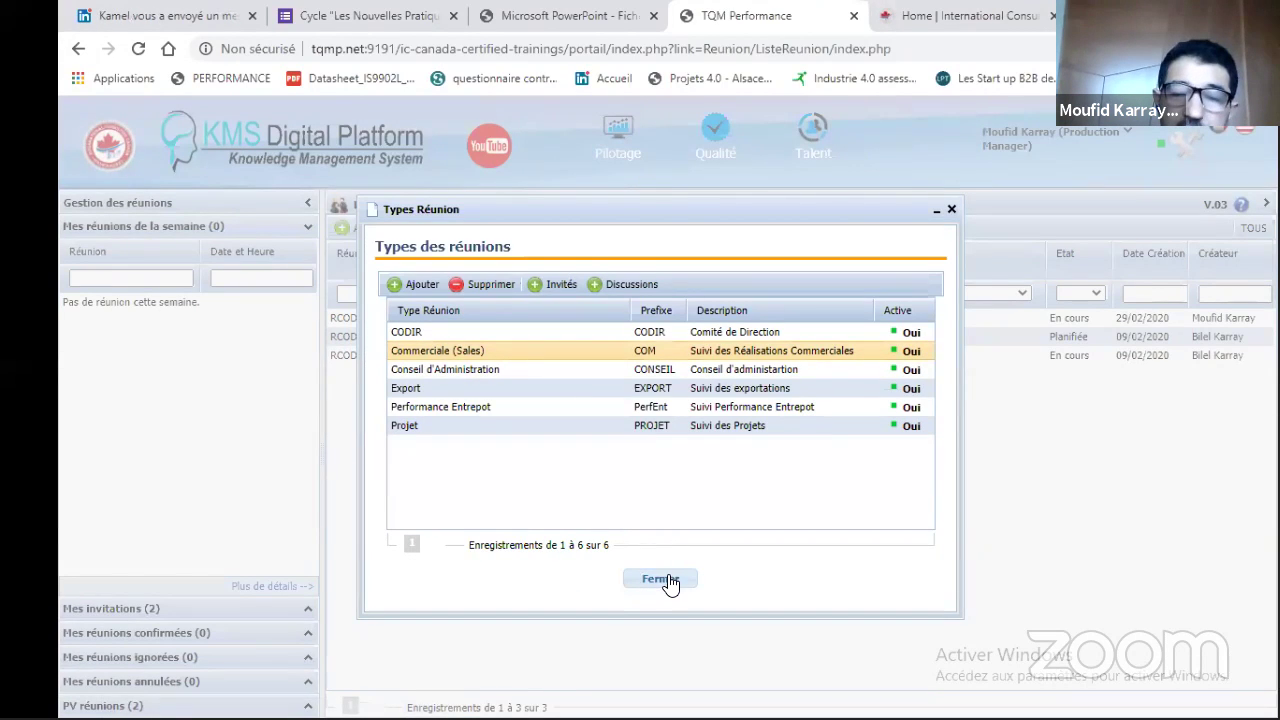
pyautogui.click(560, 284)
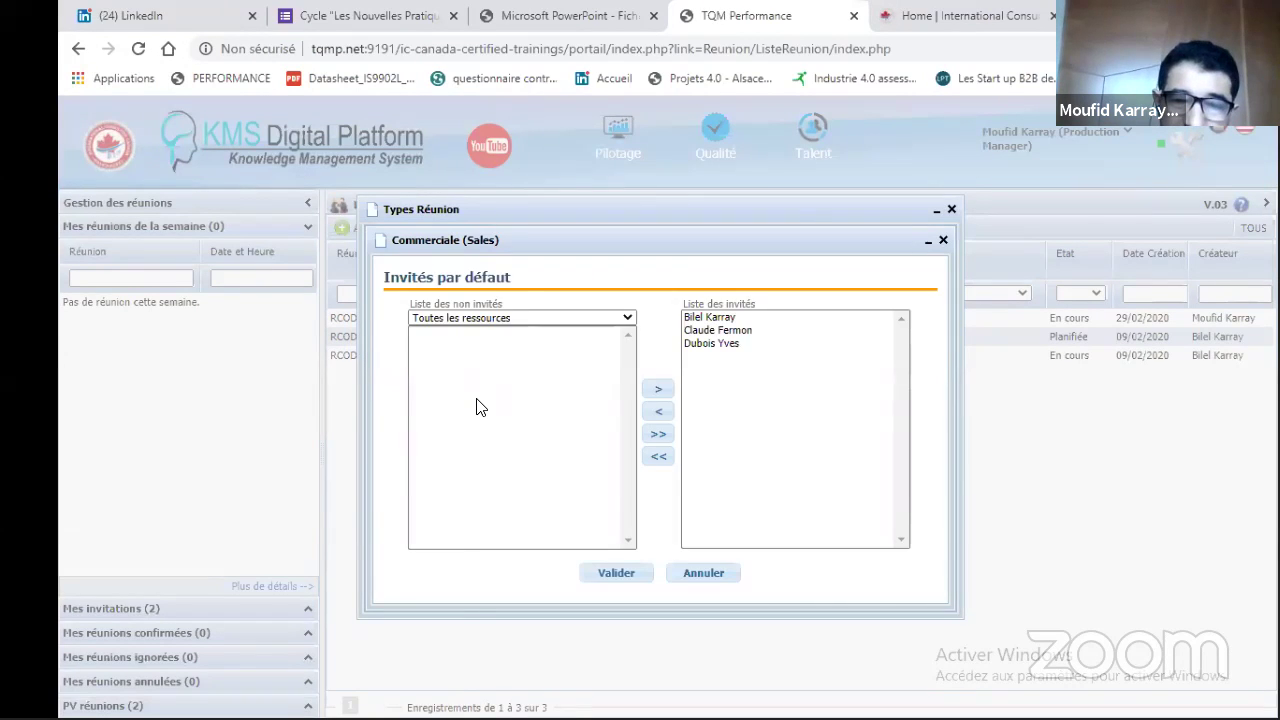
pyautogui.click(706, 573)
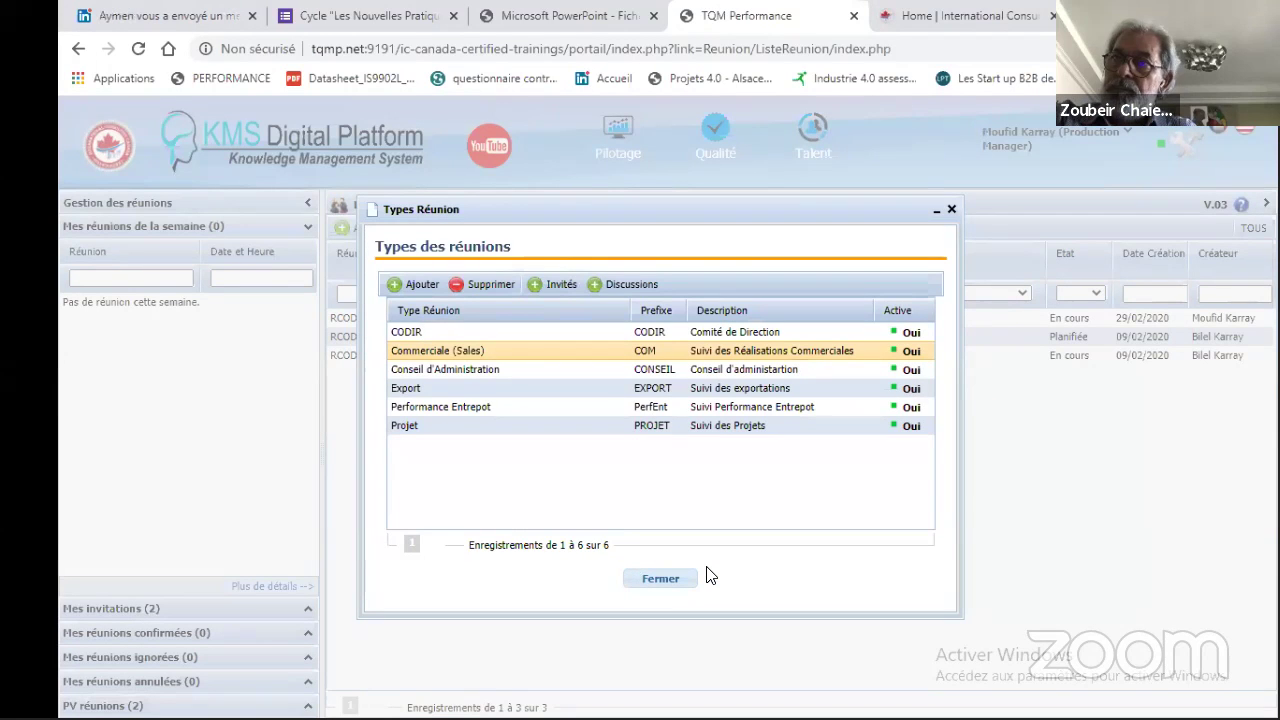
# Close the meeting types, open the repetition settings of meeting RCODIR-001-20 and choose Mensuelle on the 1st Mercredi of every month.
pyautogui.click(675, 580)
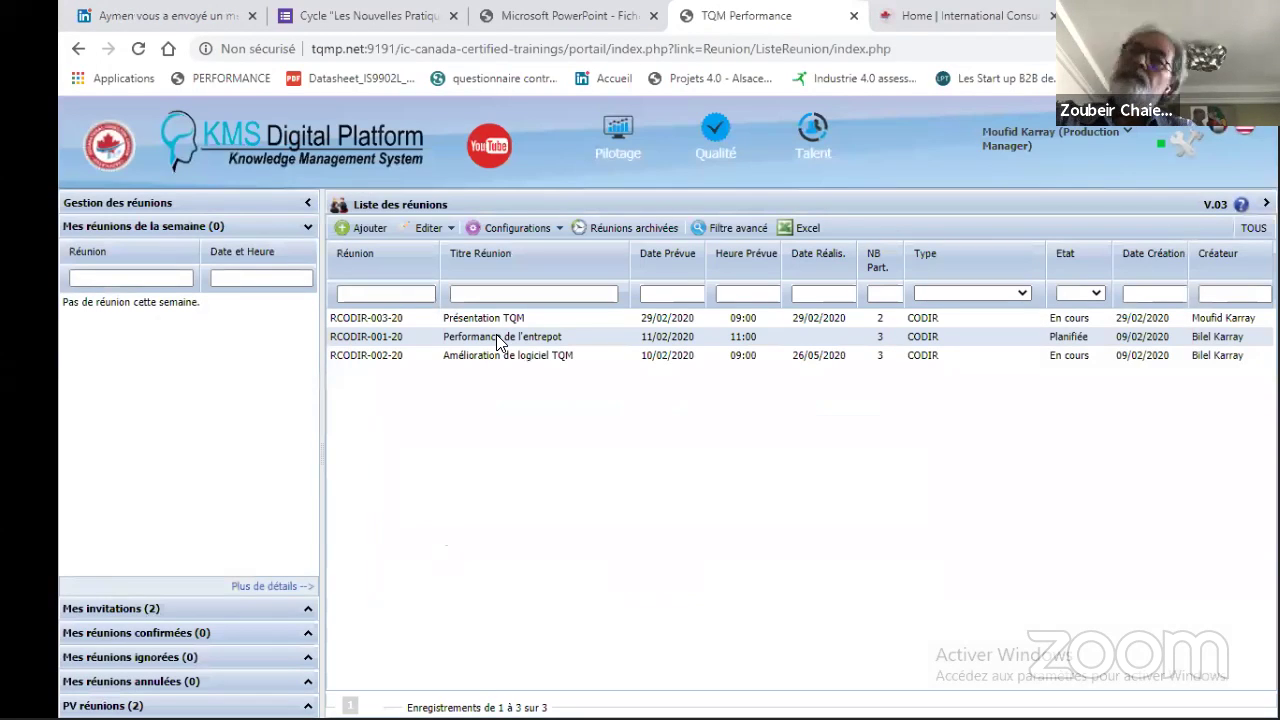
pyautogui.click(496, 334)
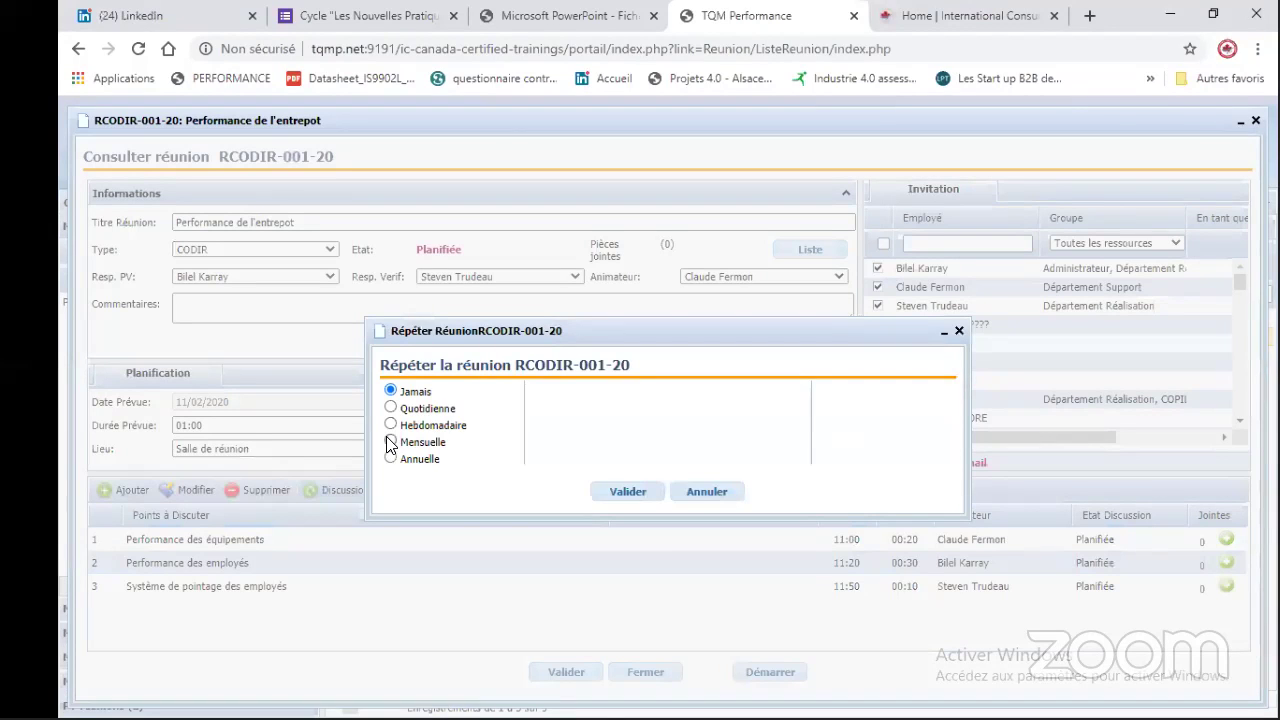
pyautogui.press('Down')
pyautogui.press('Down')
pyautogui.press('Down')
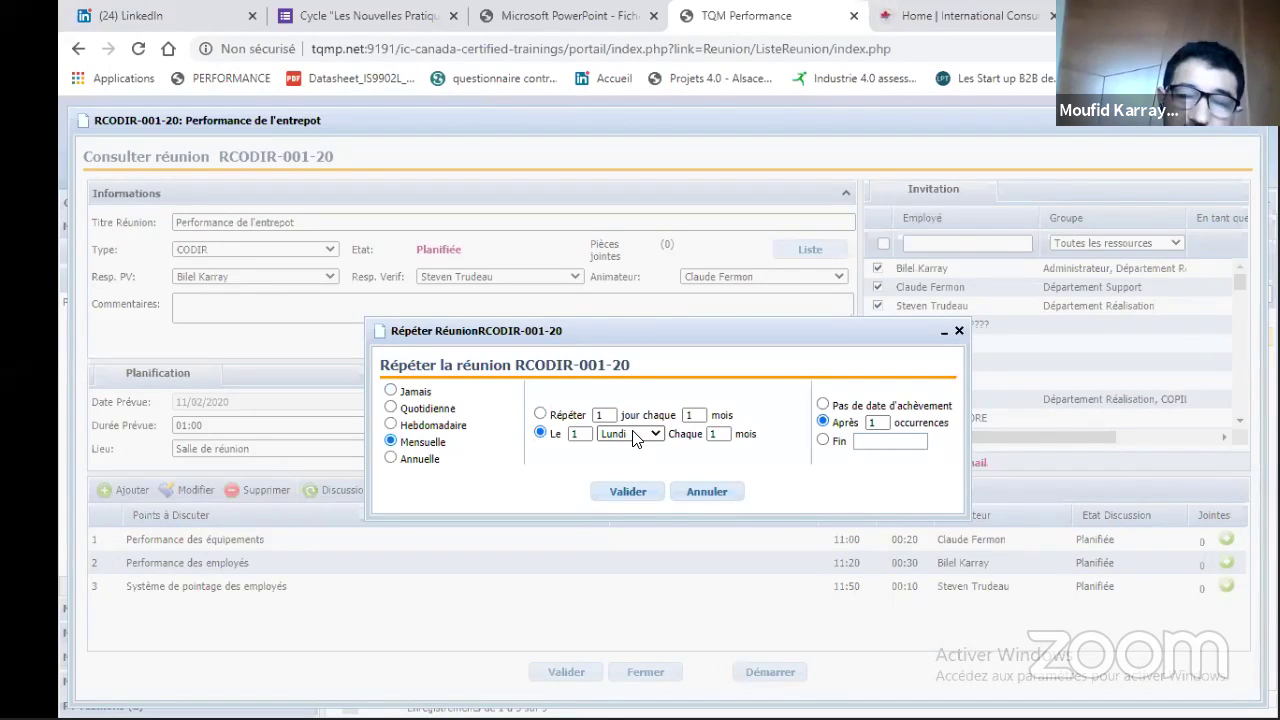
pyautogui.click(630, 434)
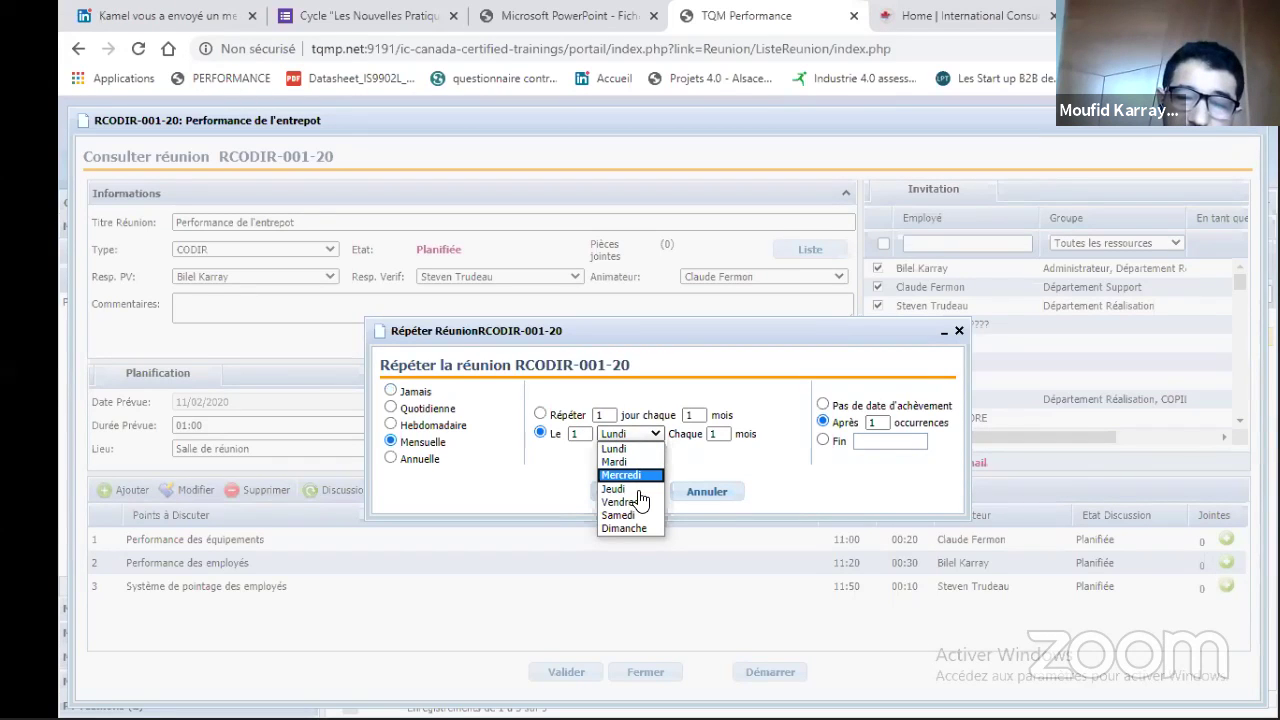
pyautogui.click(632, 476)
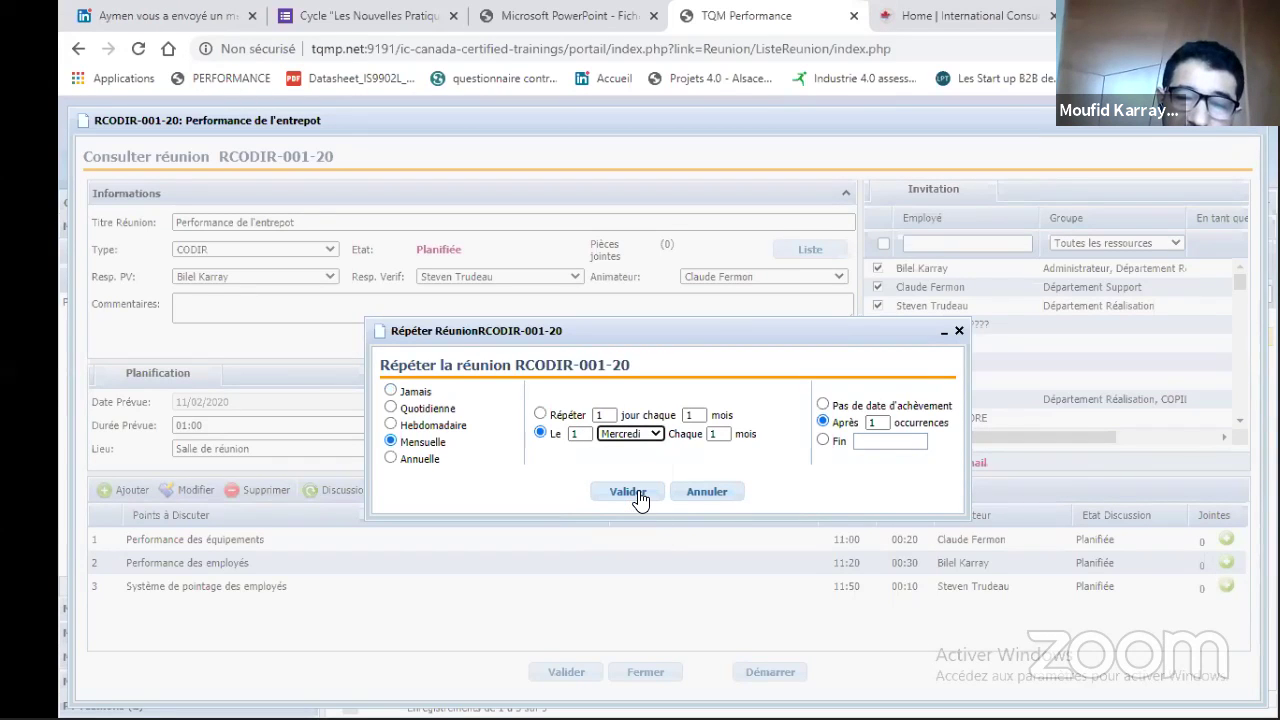
# Set the end date of the meeting's repetition to 31/12/2020.
pyautogui.click(880, 442)
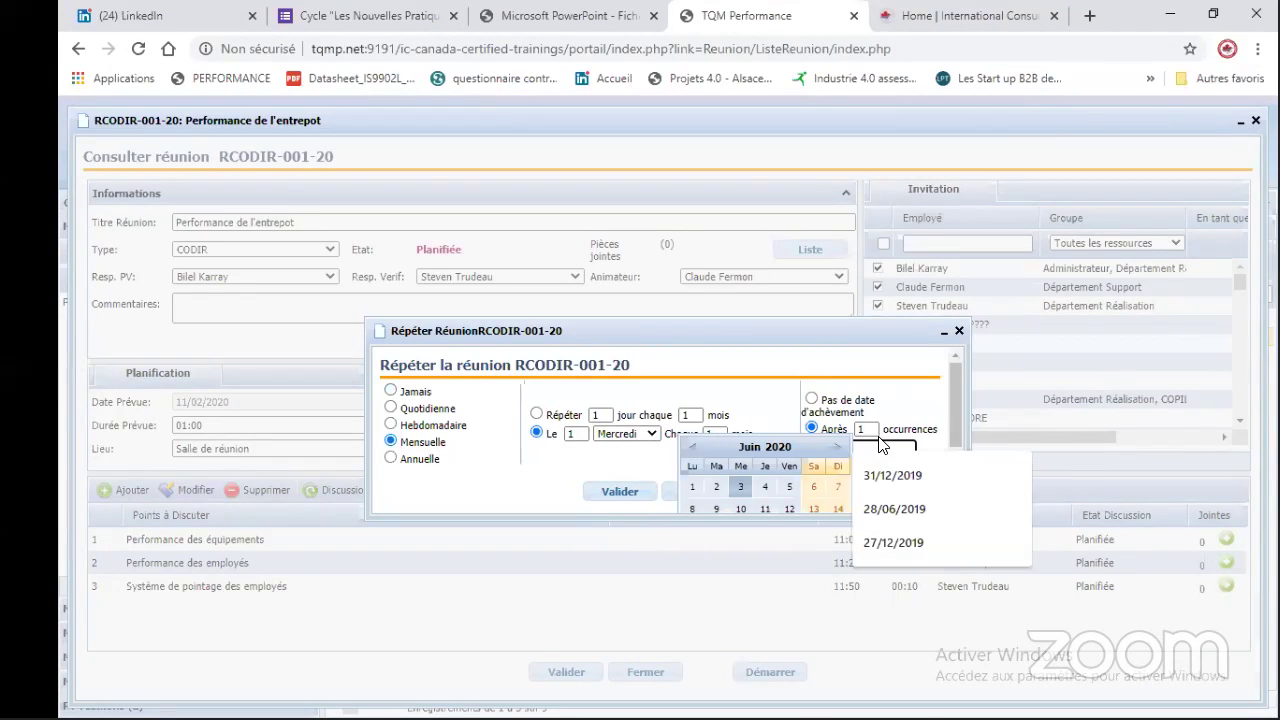
pyautogui.click(752, 447)
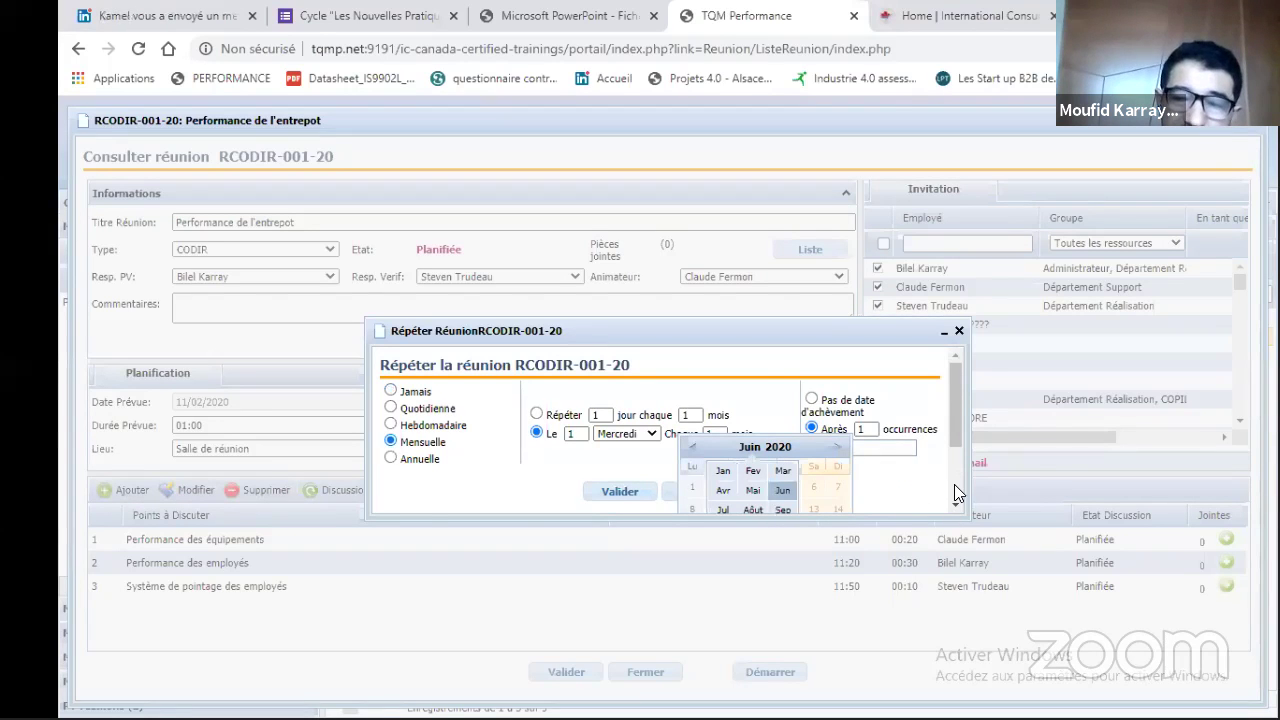
pyautogui.scroll(-2, 954, 484)
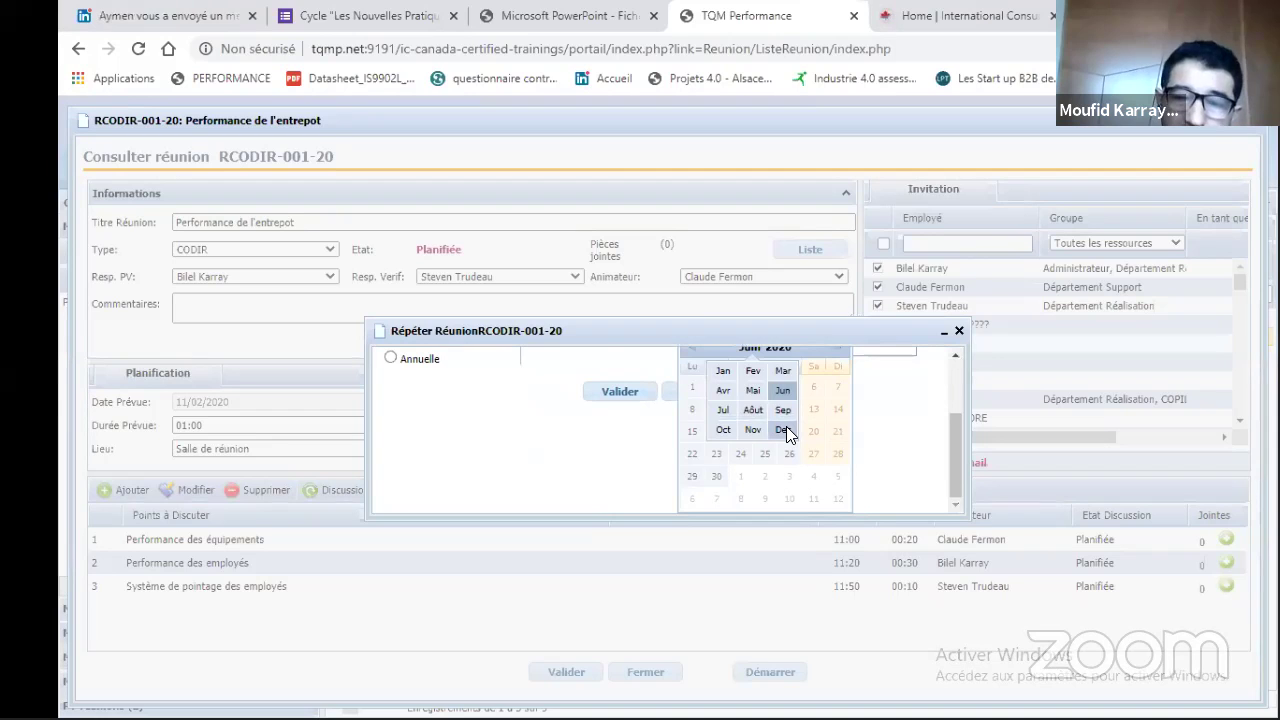
pyautogui.click(784, 428)
pyautogui.click(766, 478)
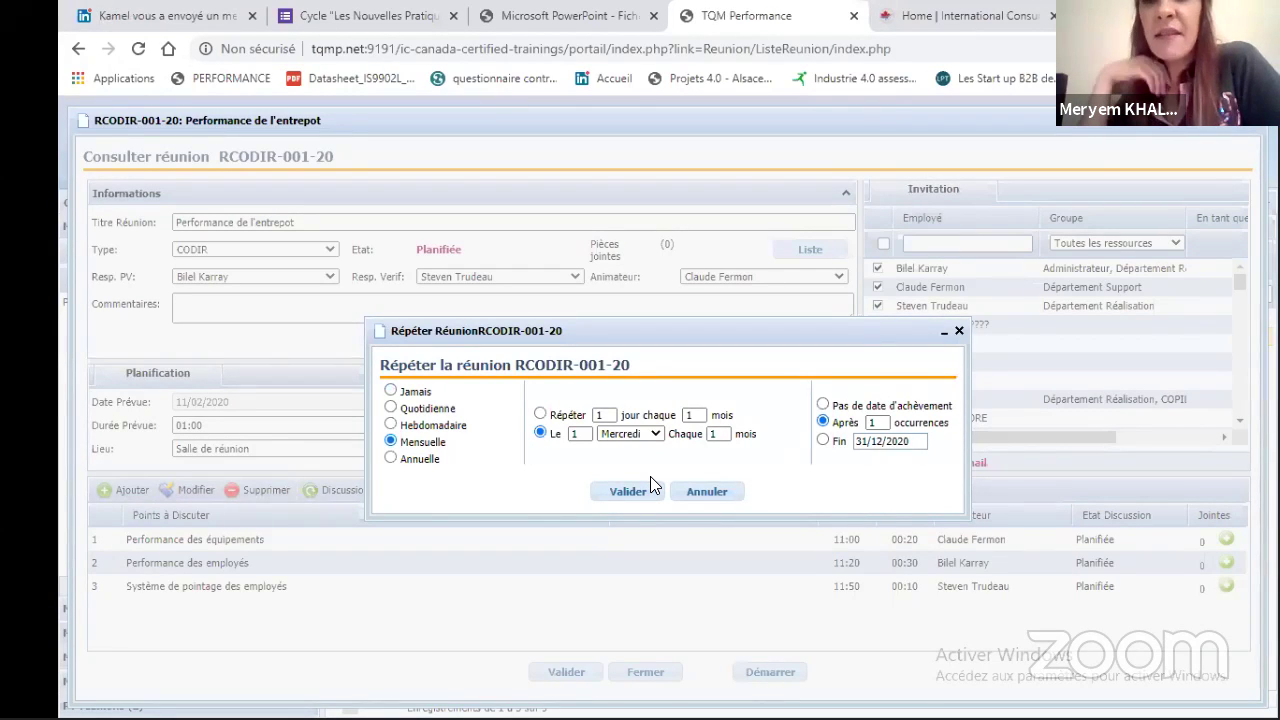
# Switch to the PowerPoint slide show to view the KMS information systems diagram, and go back to the meeting repetition settings in Chrome.
pyautogui.hotkey('alt', 'Tab')
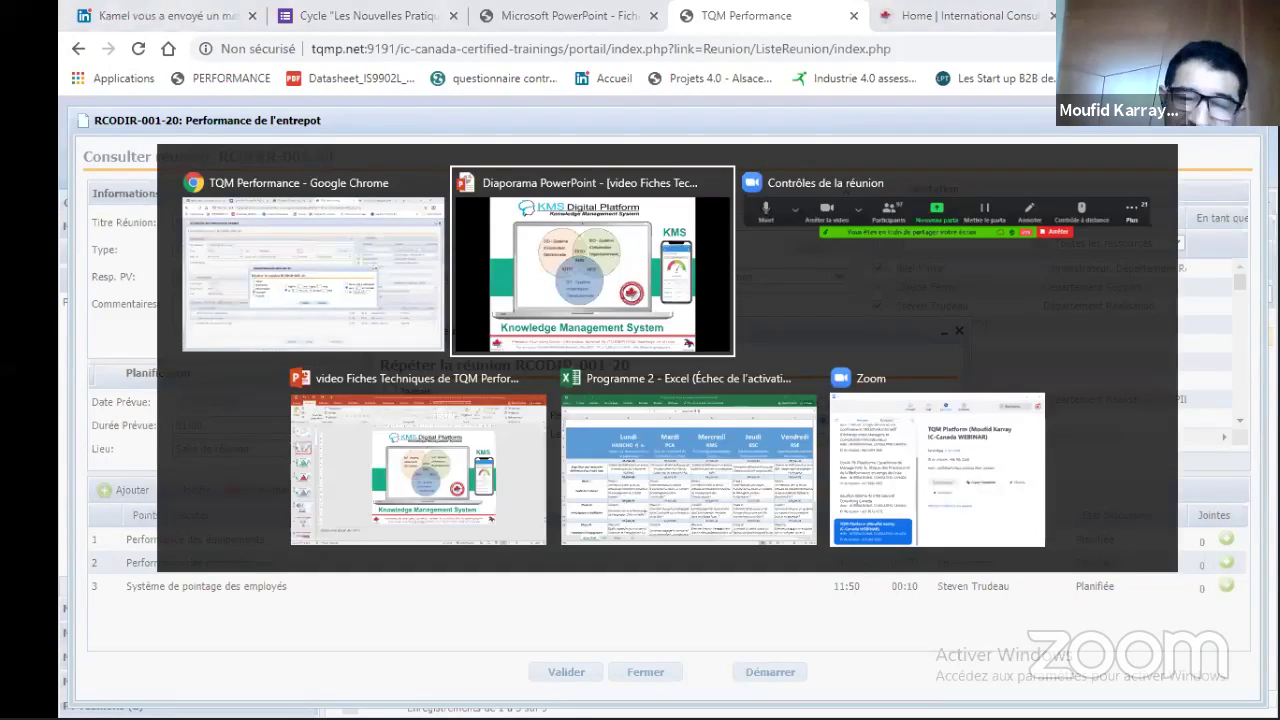
pyautogui.click(570, 230)
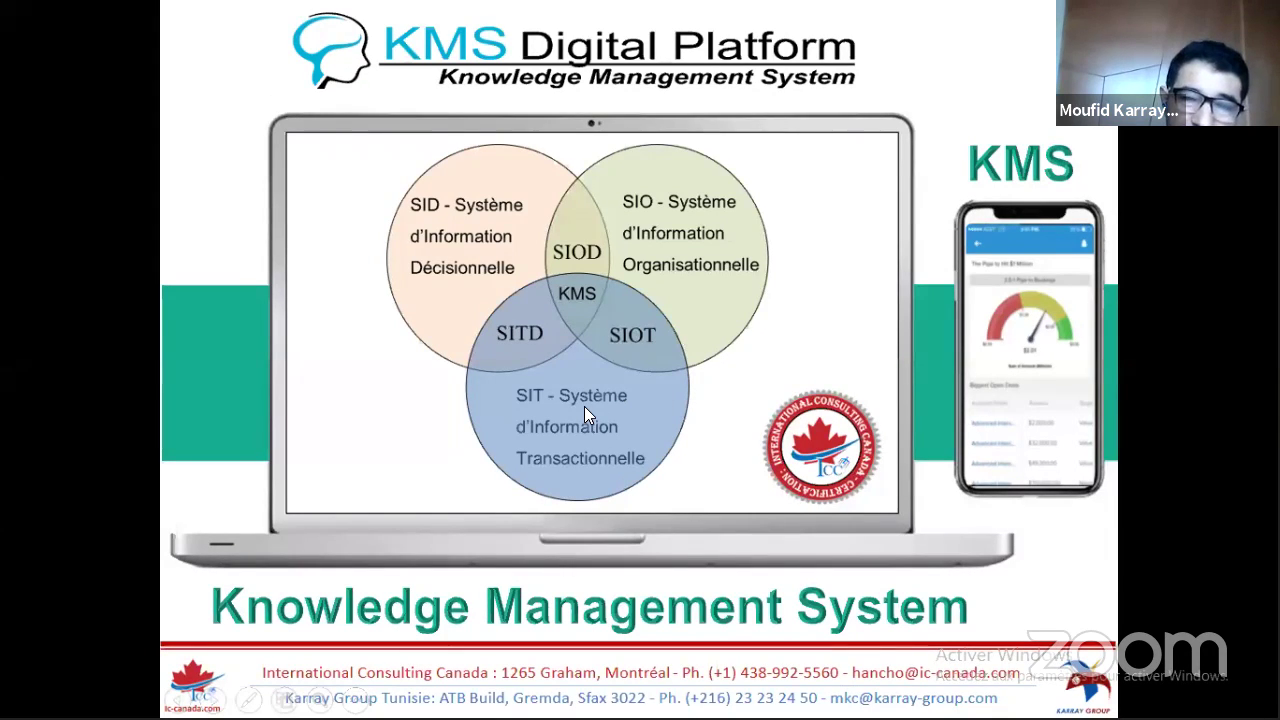
pyautogui.hotkey('alt', 'Tab')
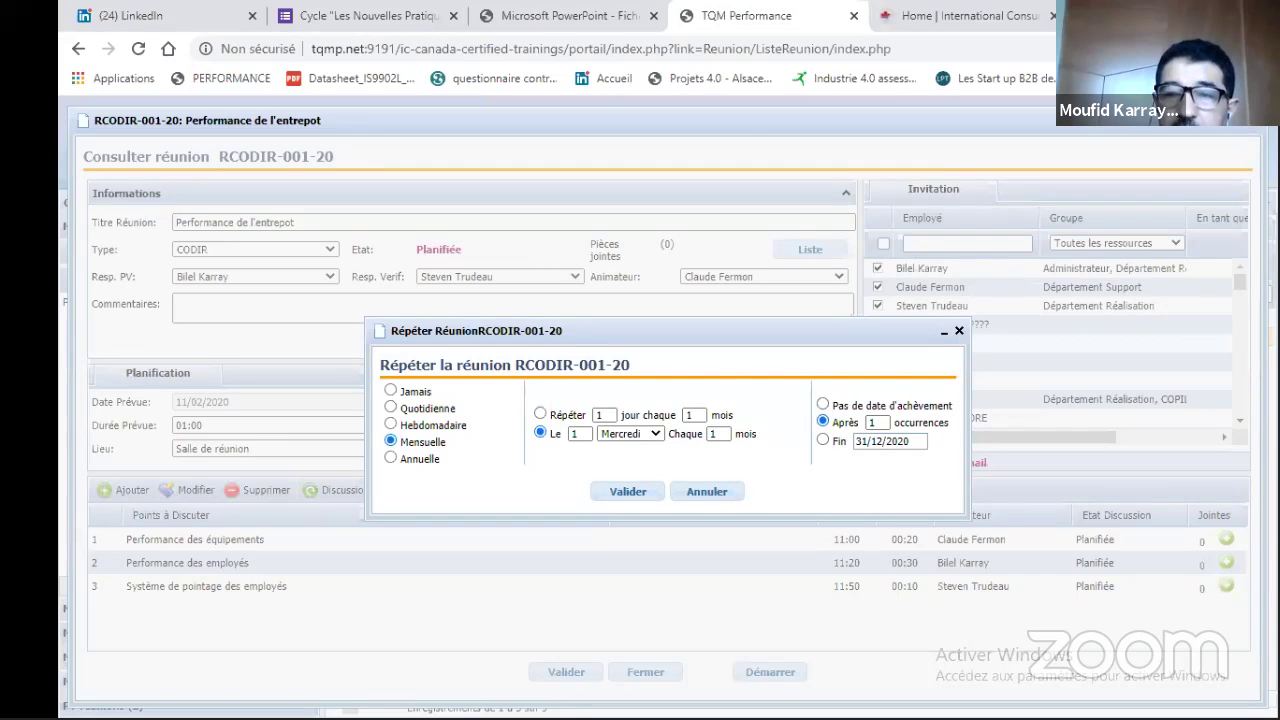
# Cancel the meeting repetition settings, close the meeting and open Mon Agenda from the user account options.
pyautogui.press('Escape')
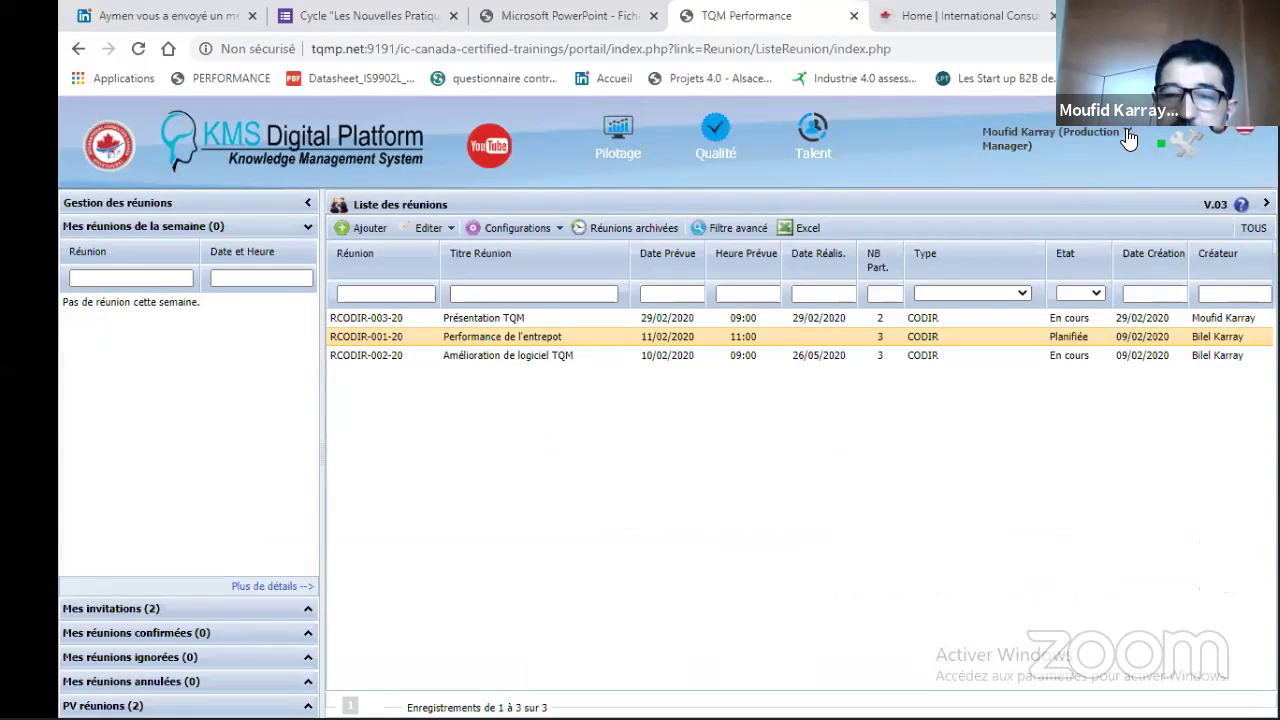
pyautogui.press('Escape')
pyautogui.click(1128, 138)
pyautogui.click(1047, 176)
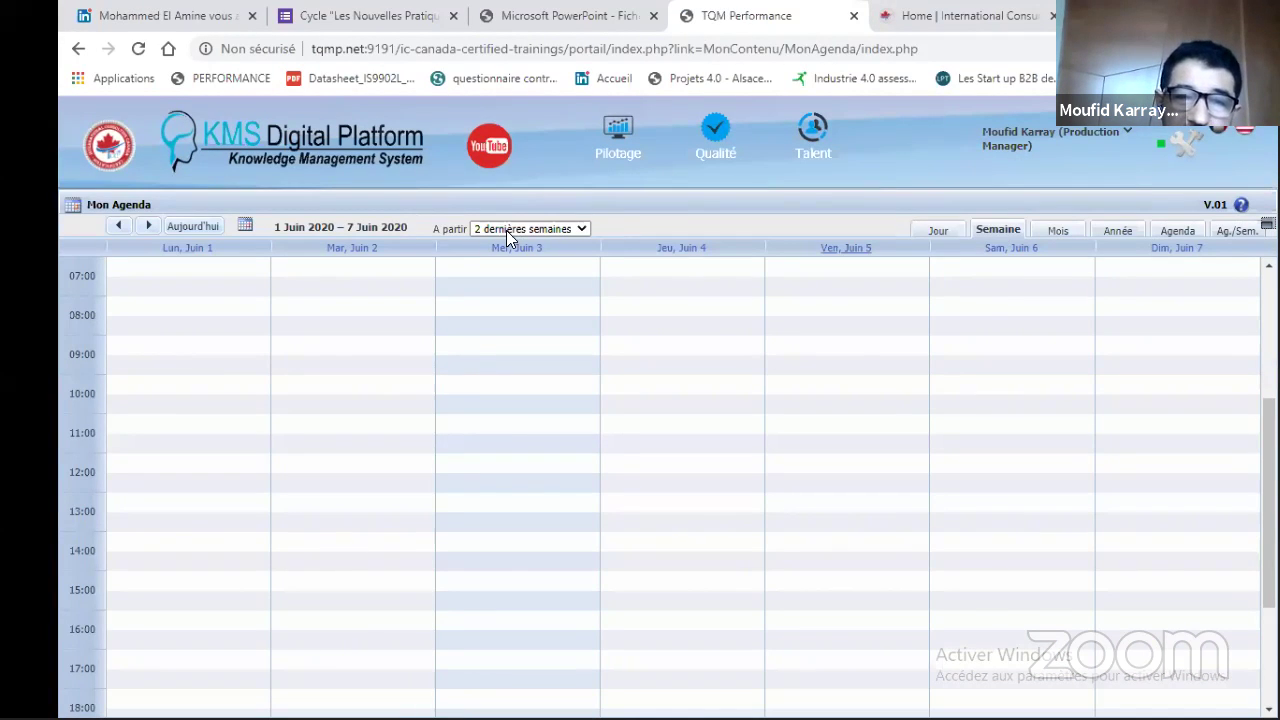
# Read through the Agenda V01 user manual on views and event creation, and close it to return to the weekly agenda.
pyautogui.click(1215, 204)
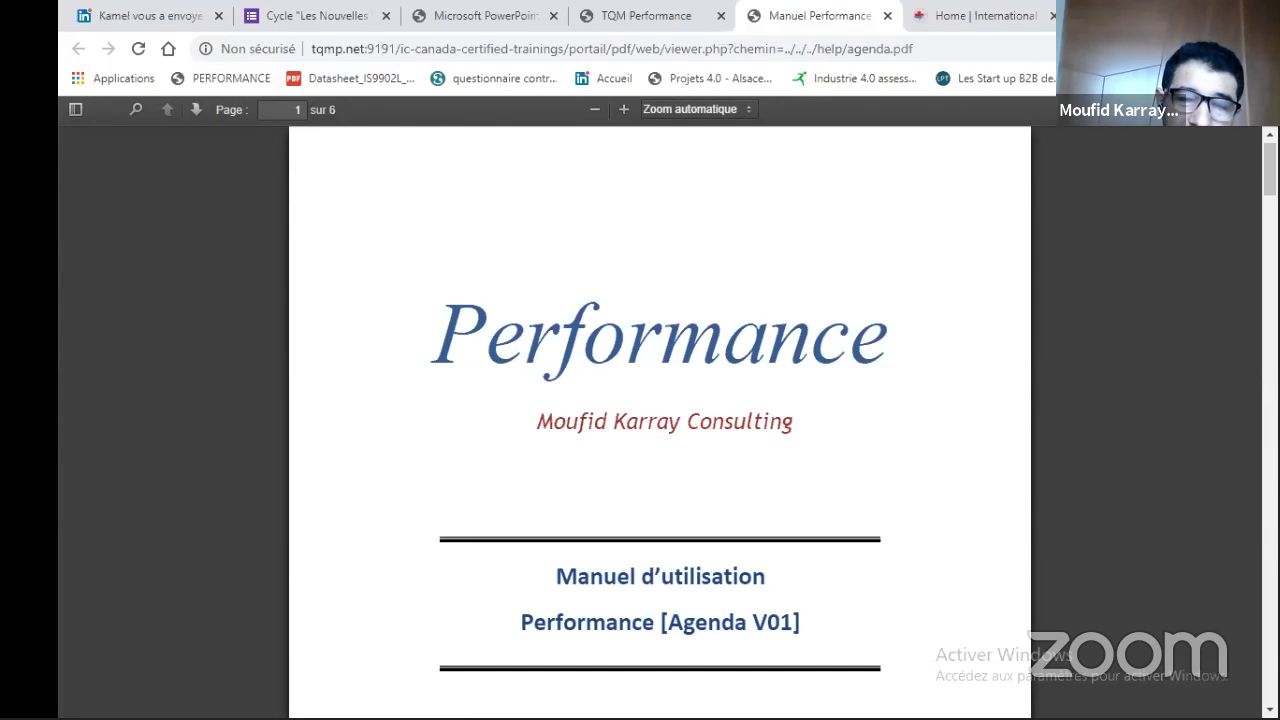
pyautogui.scroll(-5, 660, 420)
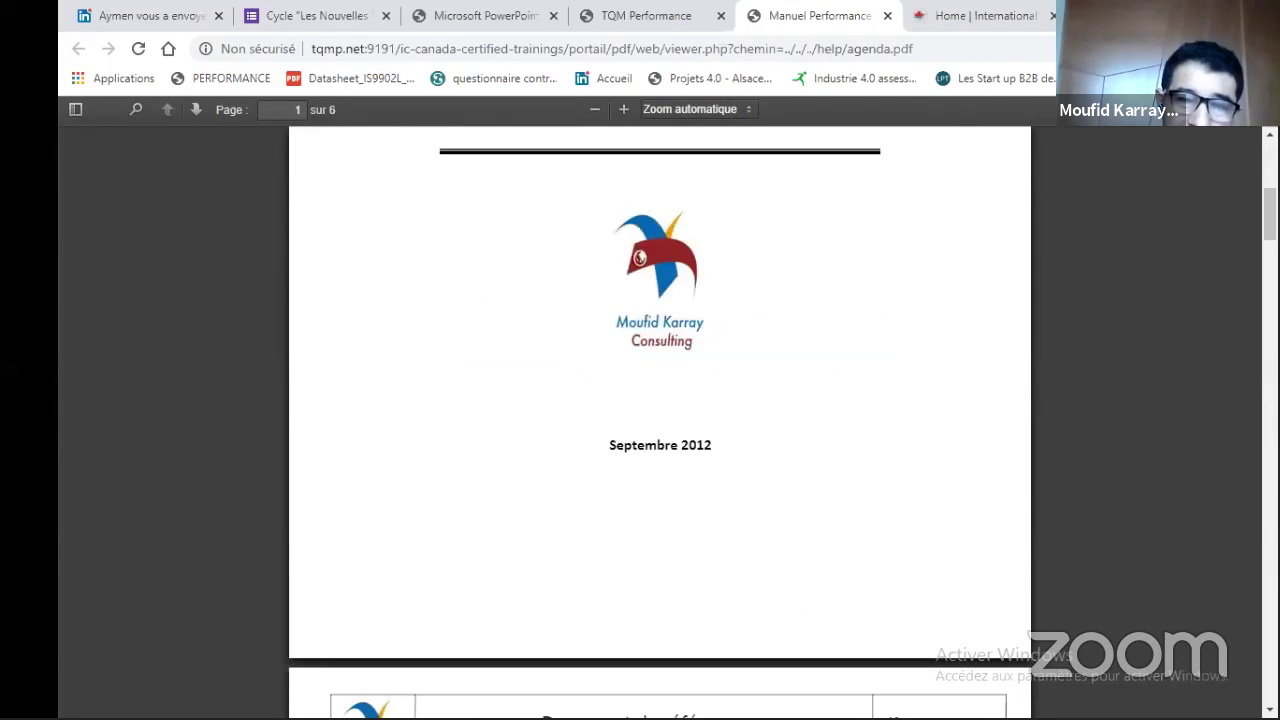
pyautogui.scroll(-10, 660, 420)
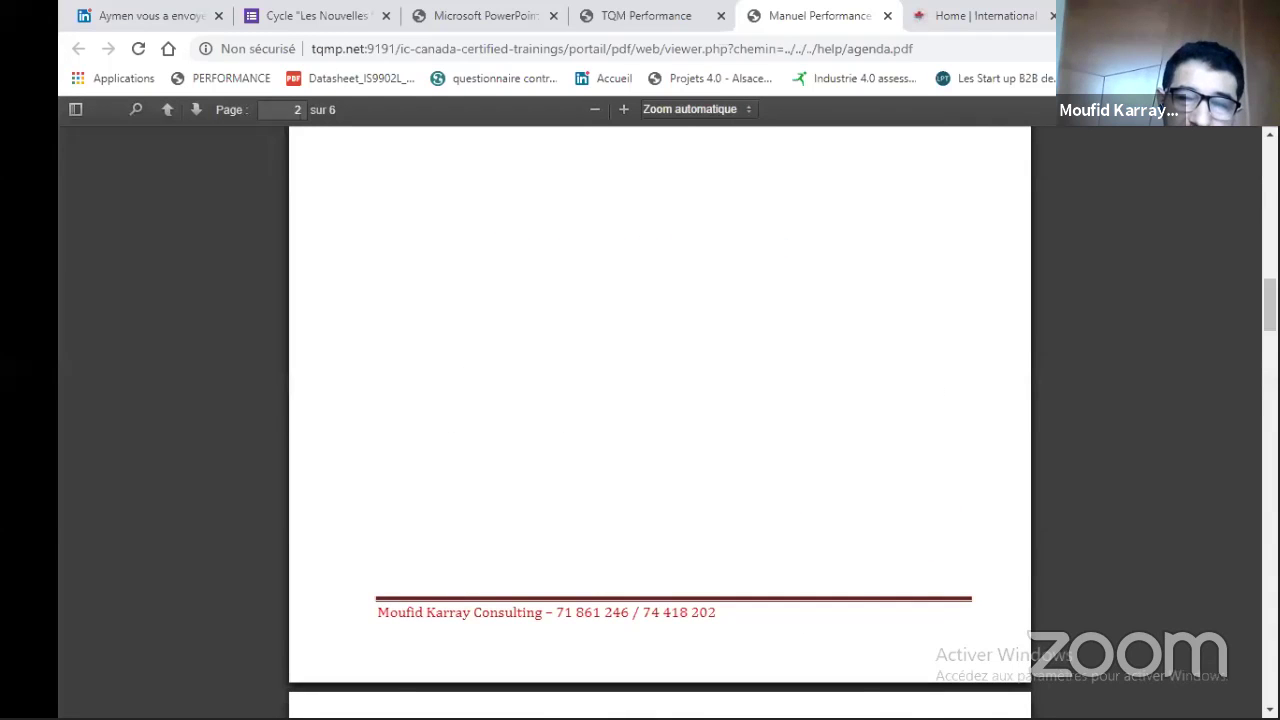
pyautogui.scroll(-3, 660, 420)
pyautogui.scroll(-7, 660, 420)
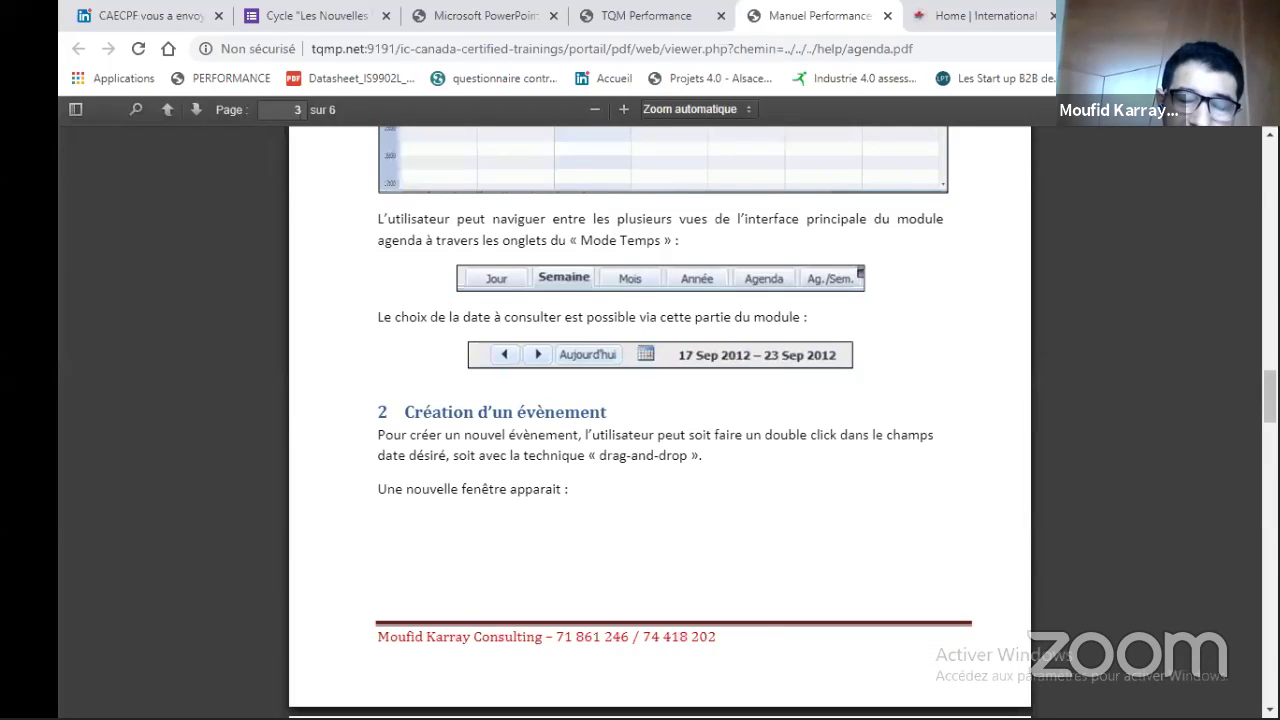
pyautogui.scroll(-5, 660, 420)
pyautogui.scroll(-5, 660, 420)
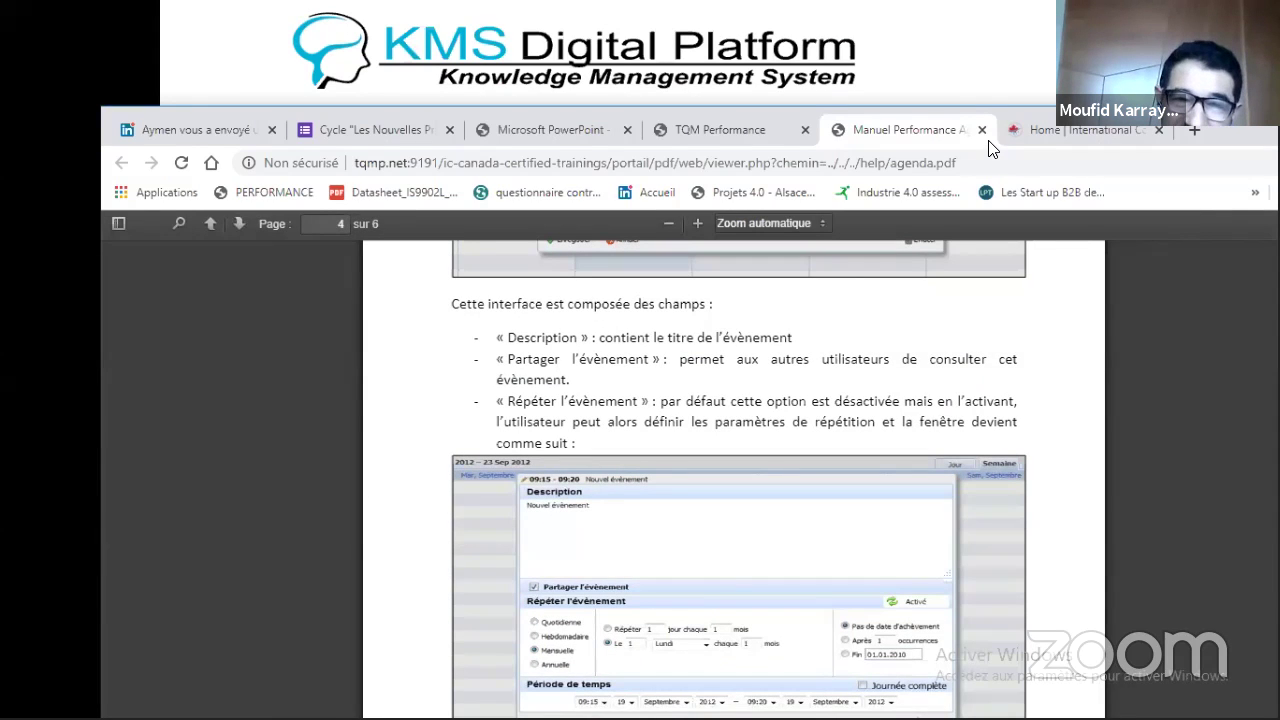
pyautogui.click(982, 130)
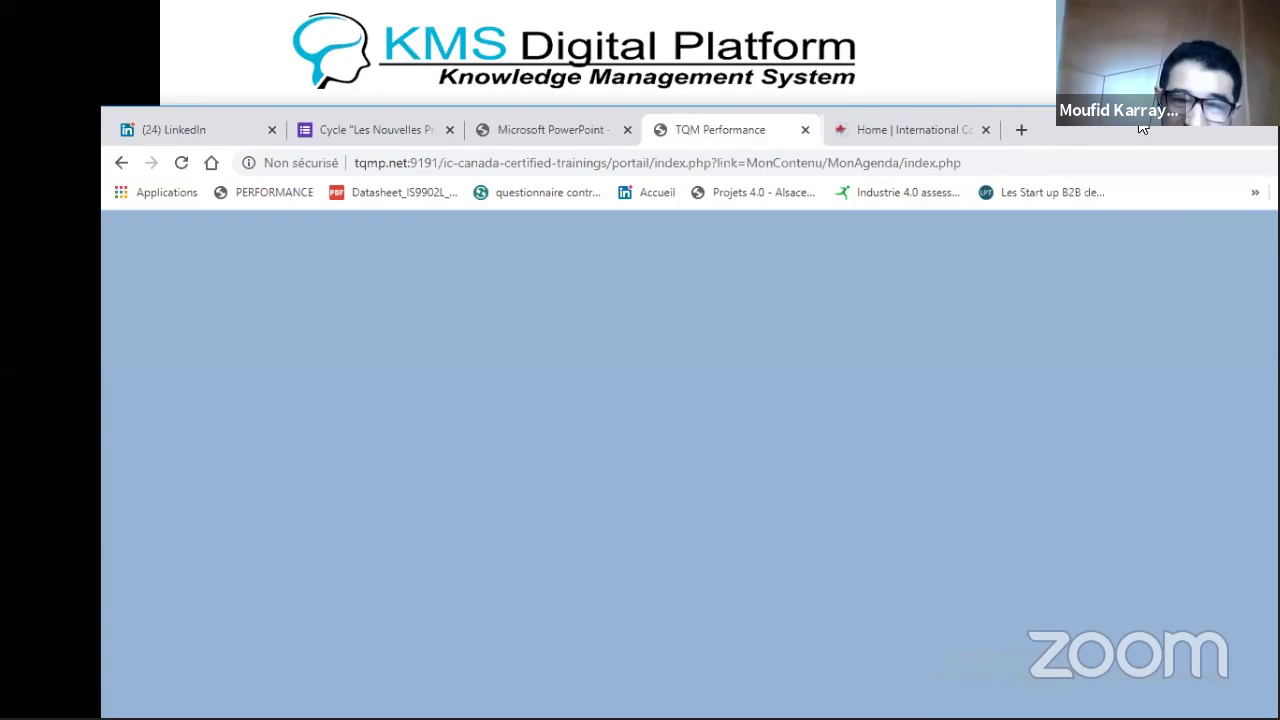
pyautogui.press('super+Up')
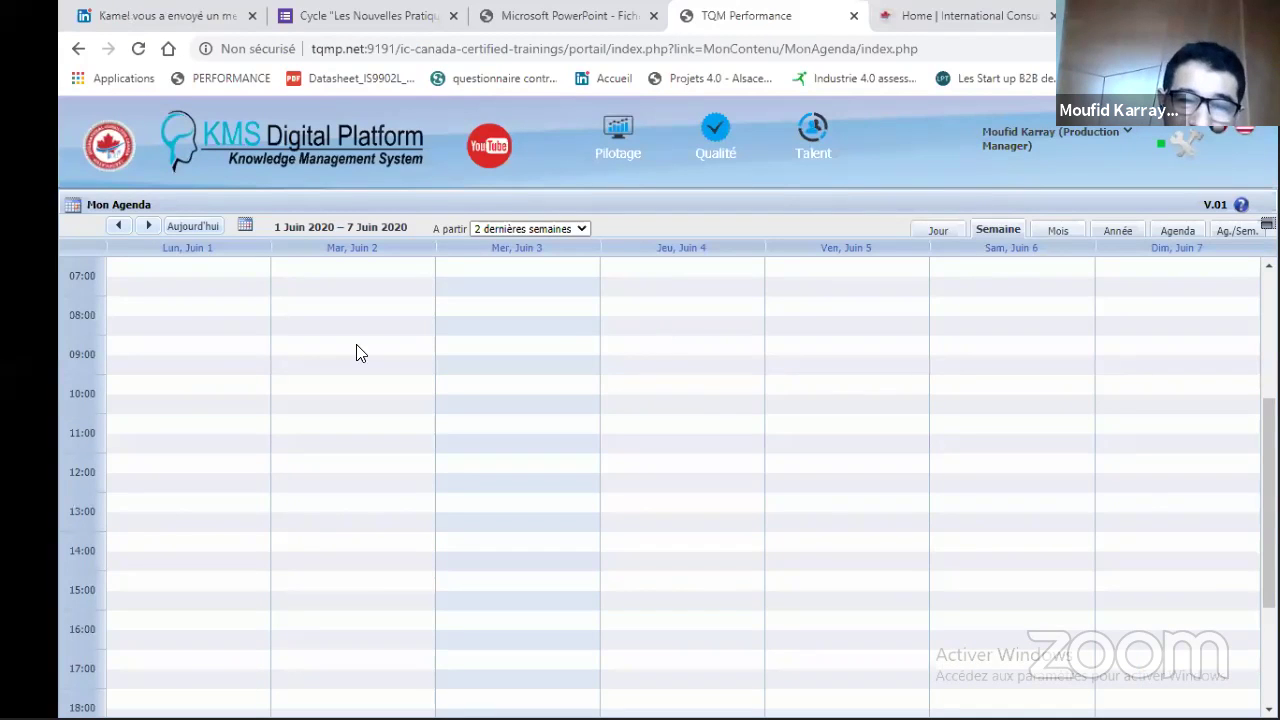
# Start a new intervention on Monday 1 June for step 1.1 under Etape 1 of the Promotion du KMS (TQM-Performance) project.
pyautogui.click(245, 352)
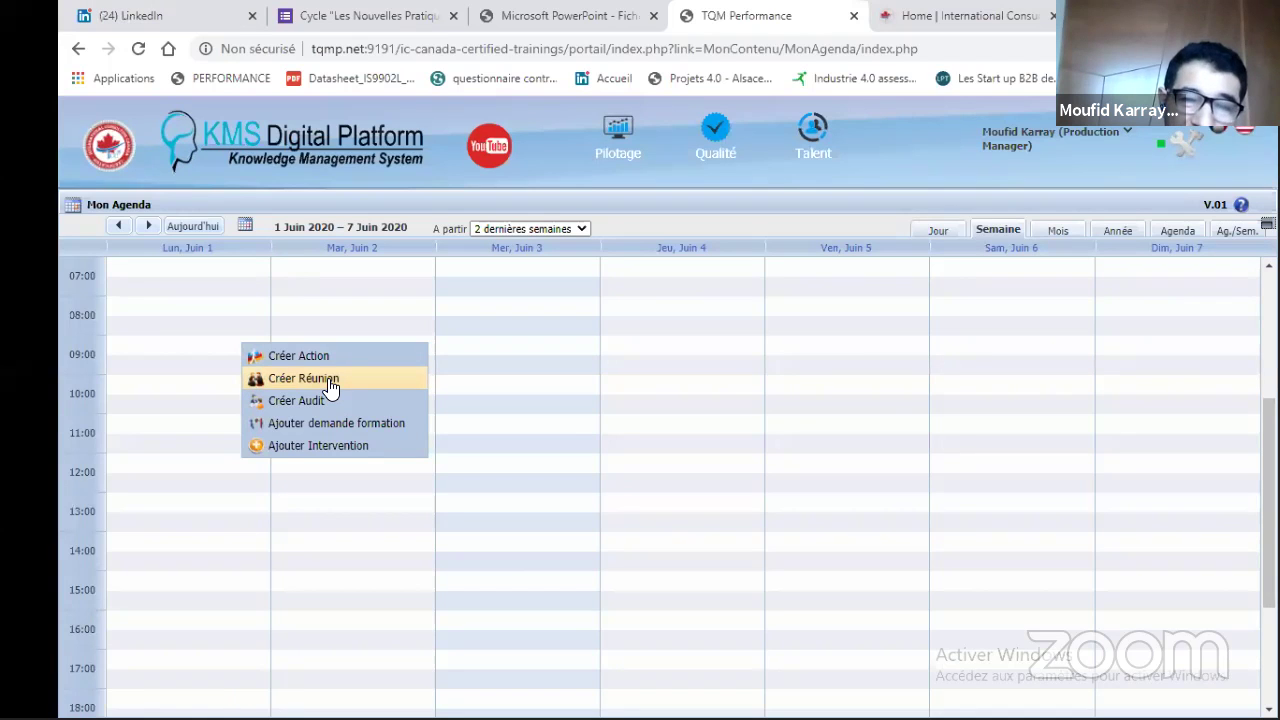
pyautogui.click(352, 457)
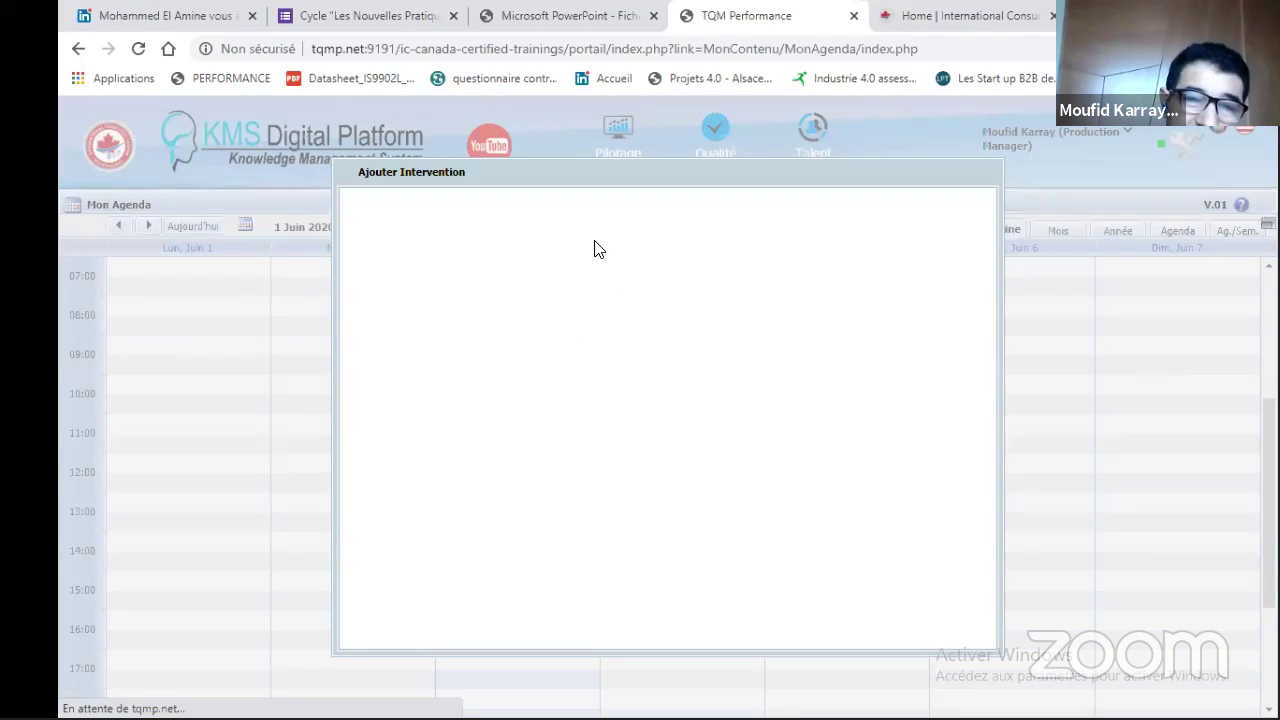
pyautogui.click(593, 244)
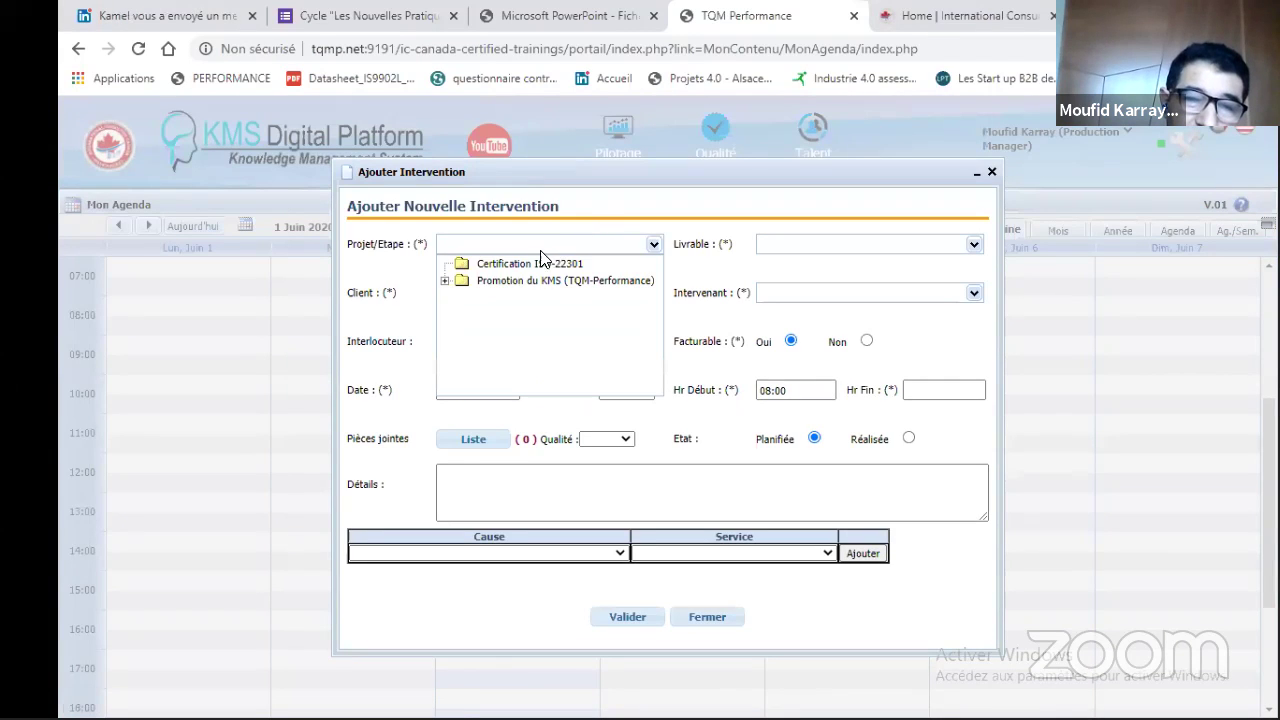
pyautogui.click(445, 283)
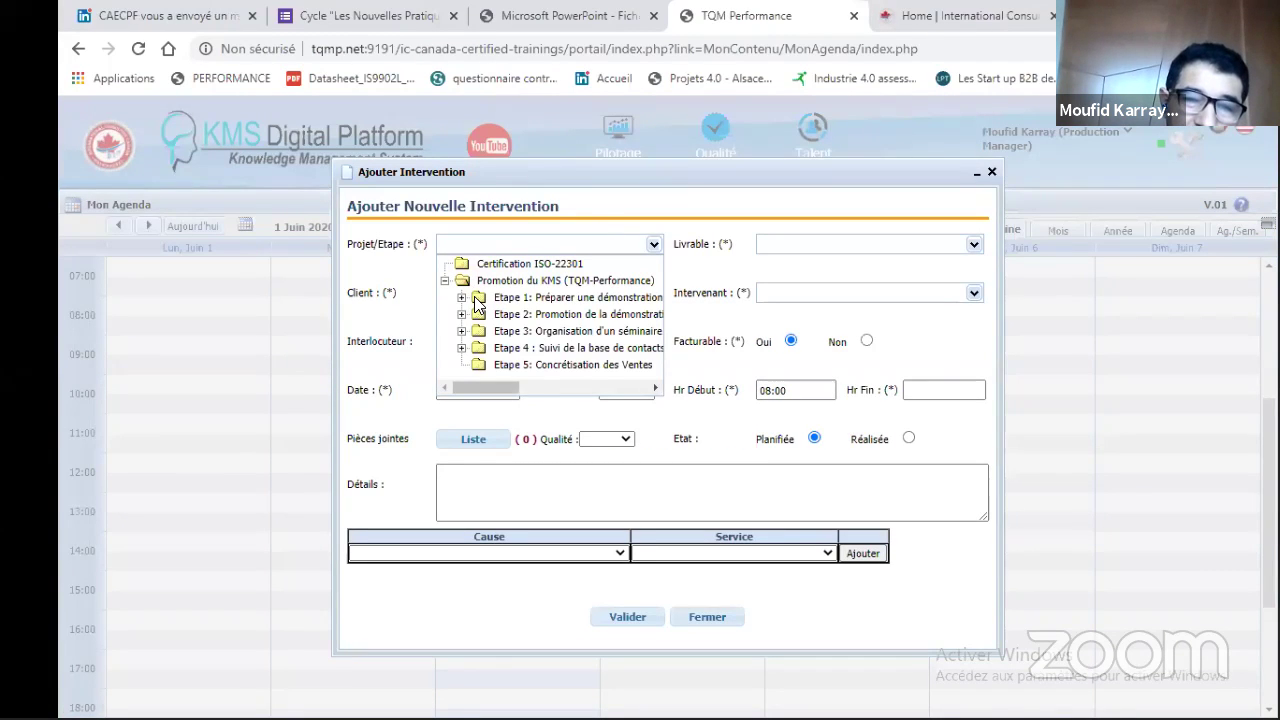
pyautogui.click(461, 298)
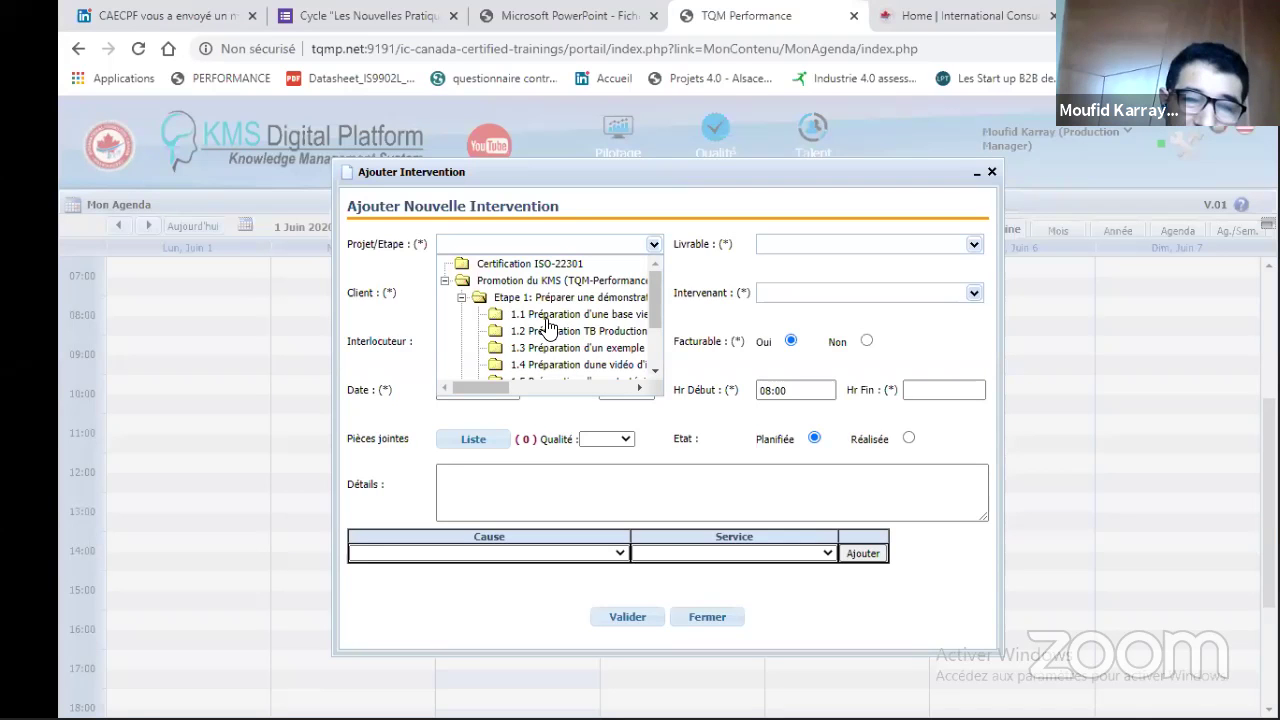
pyautogui.click(547, 316)
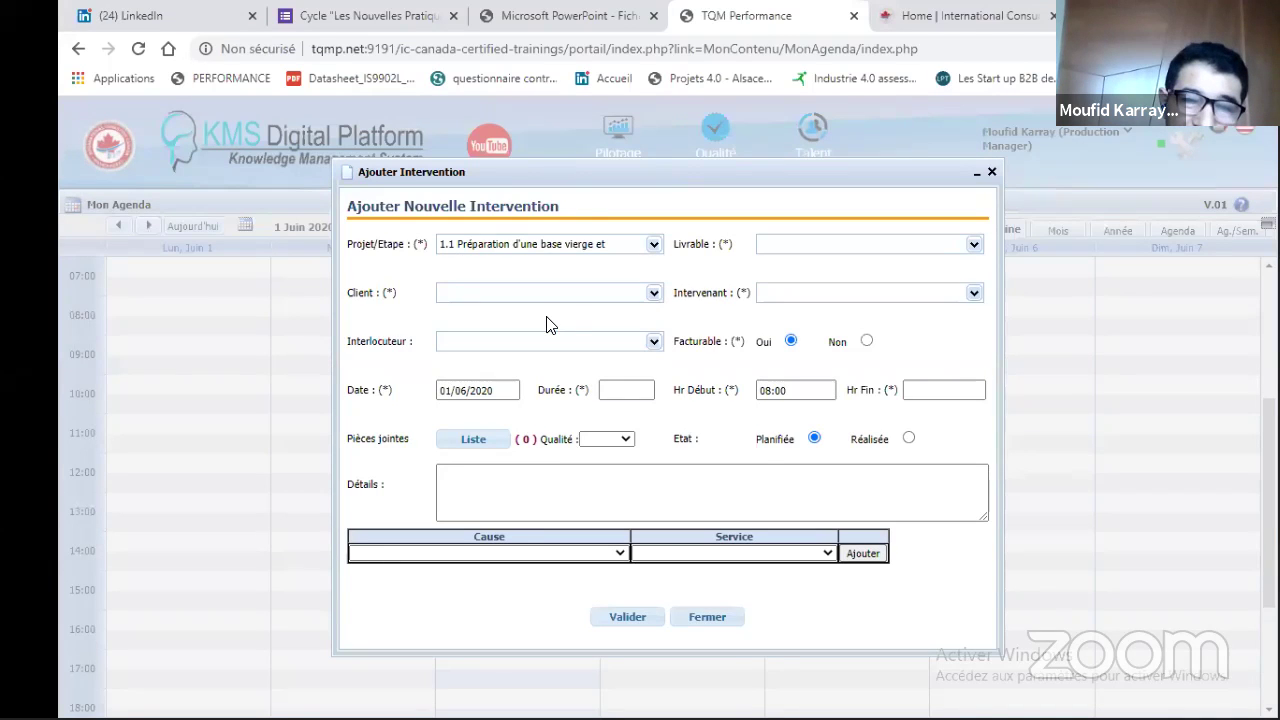
# Choose deliverable L-1.1 for the intervention and select its Intervenant and Interlocuteur.
pyautogui.click(805, 243)
pyautogui.click(855, 269)
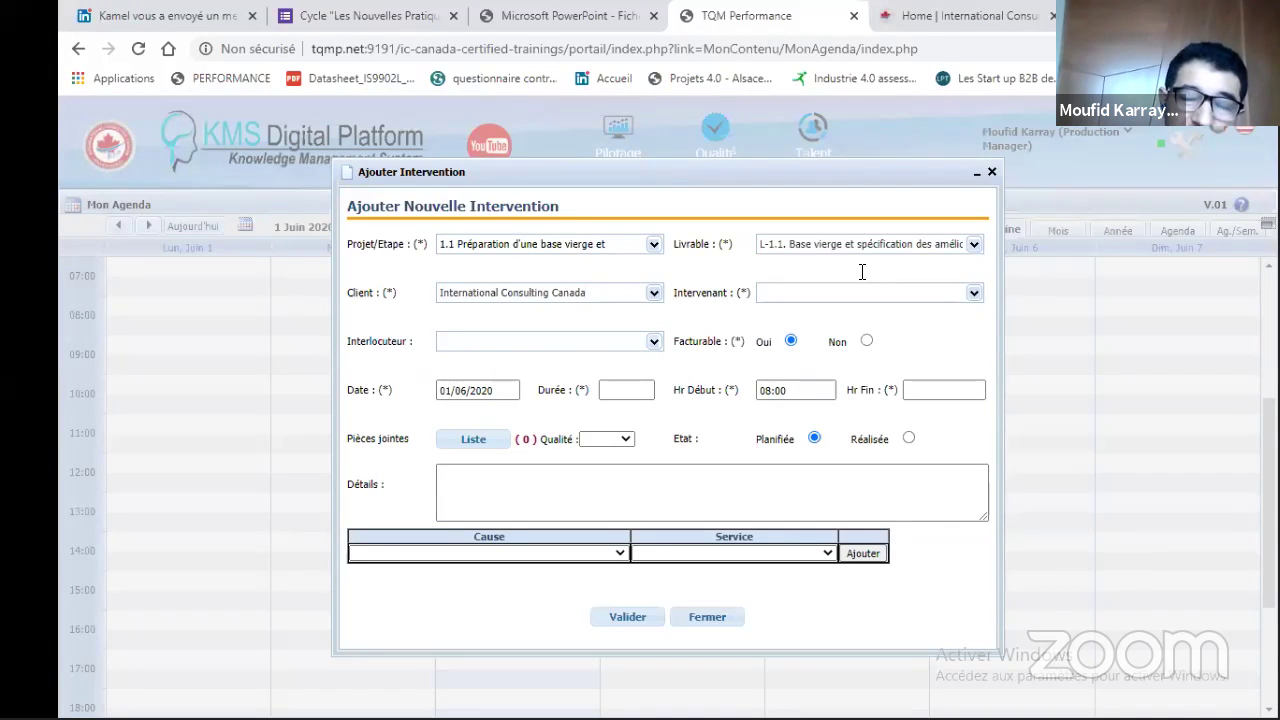
pyautogui.click(793, 292)
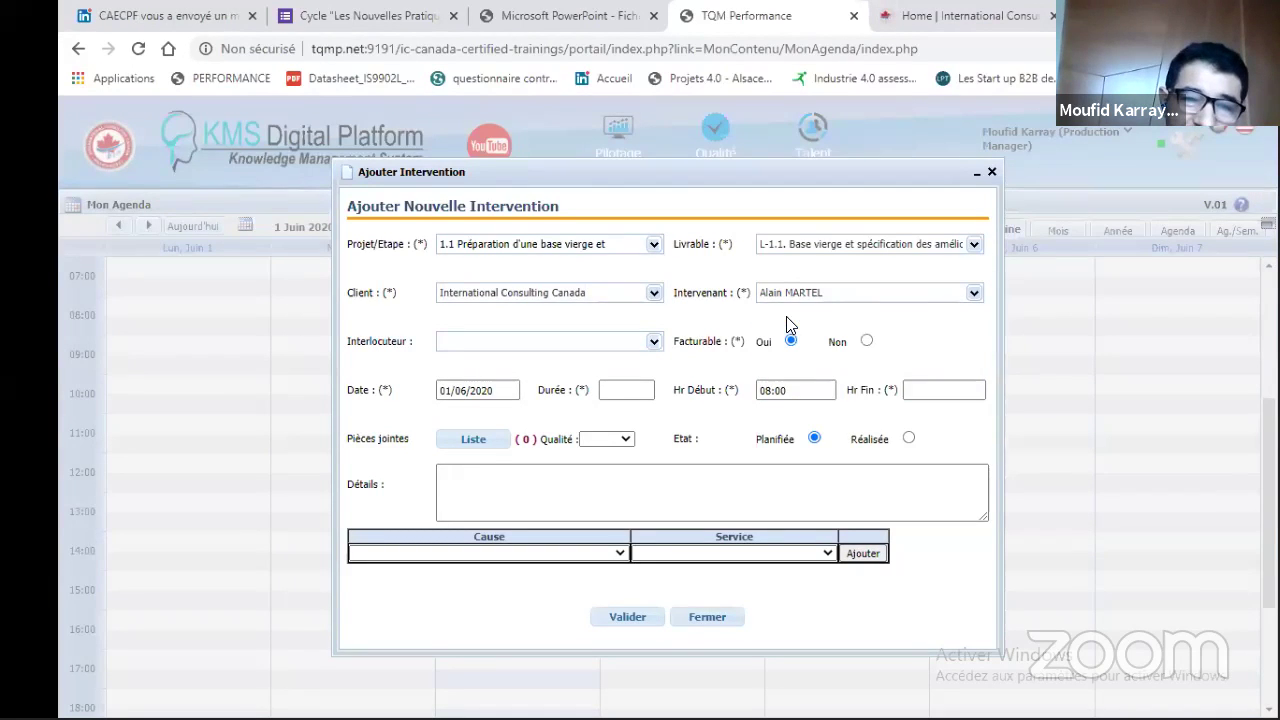
pyautogui.click(606, 341)
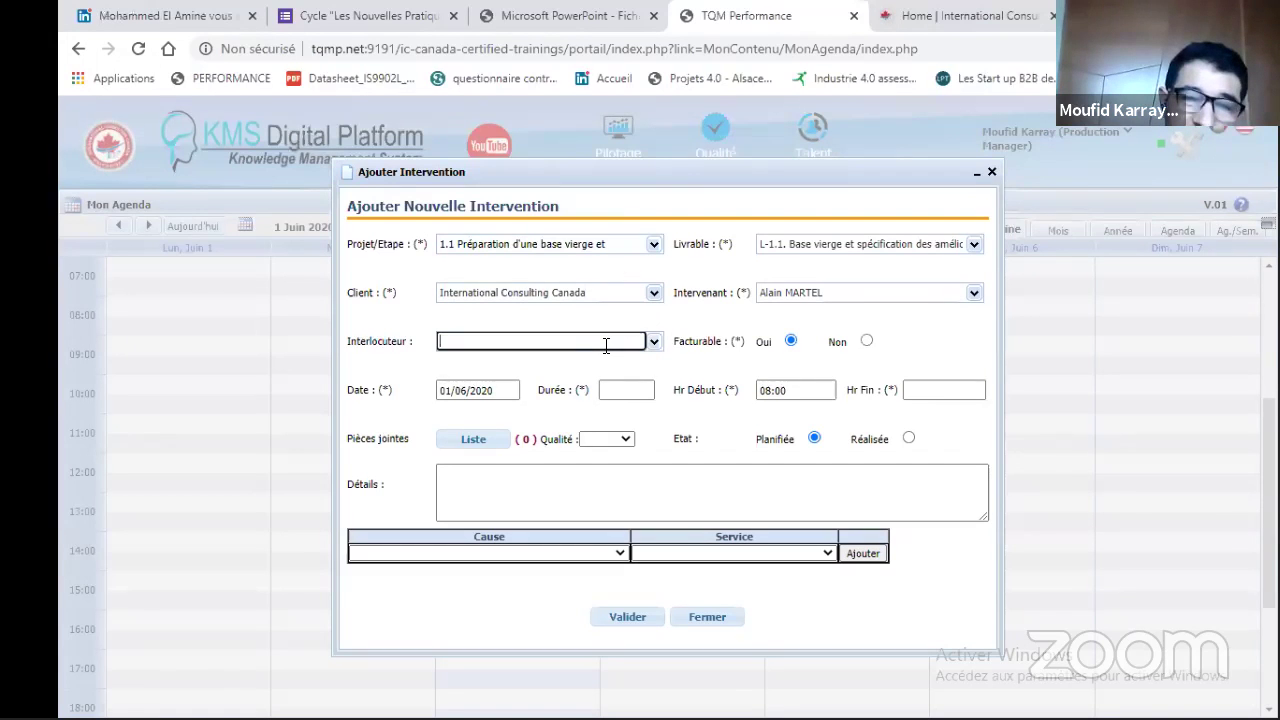
pyautogui.click(485, 379)
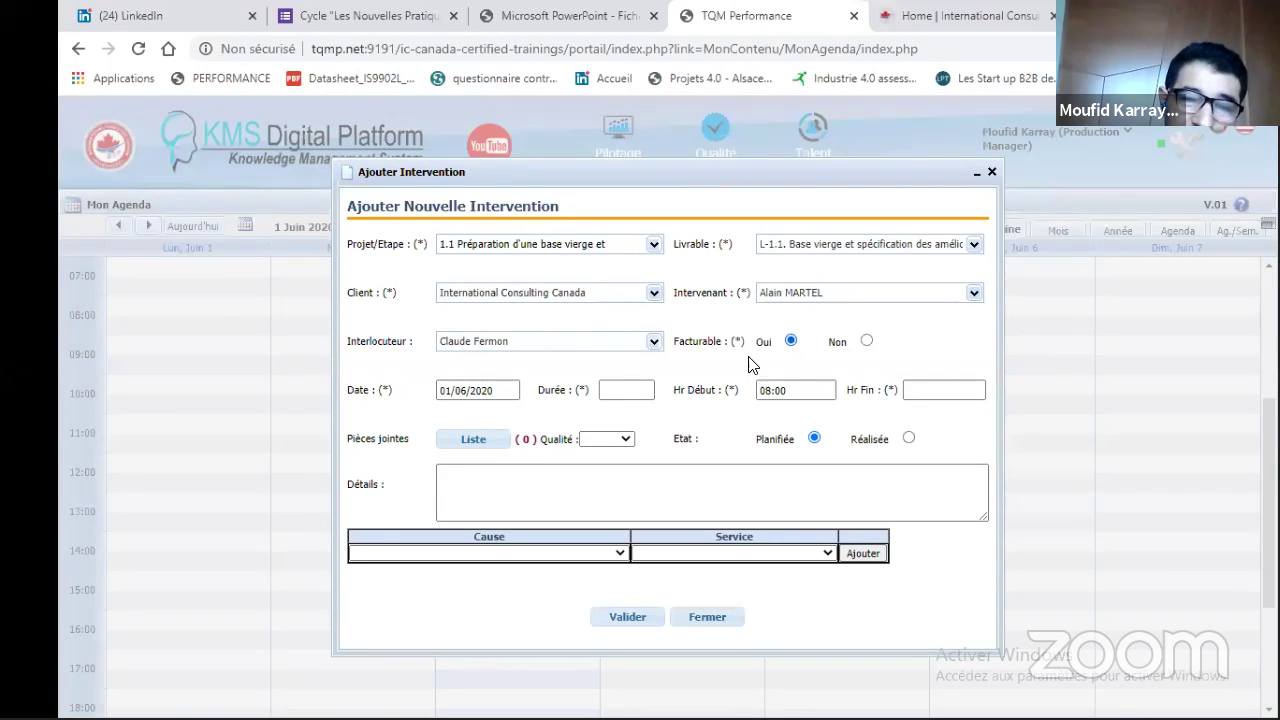
# Set the intervention's duration to 01:00 and its start time to 10:00, and move on to the Détails text.
pyautogui.click(636, 389)
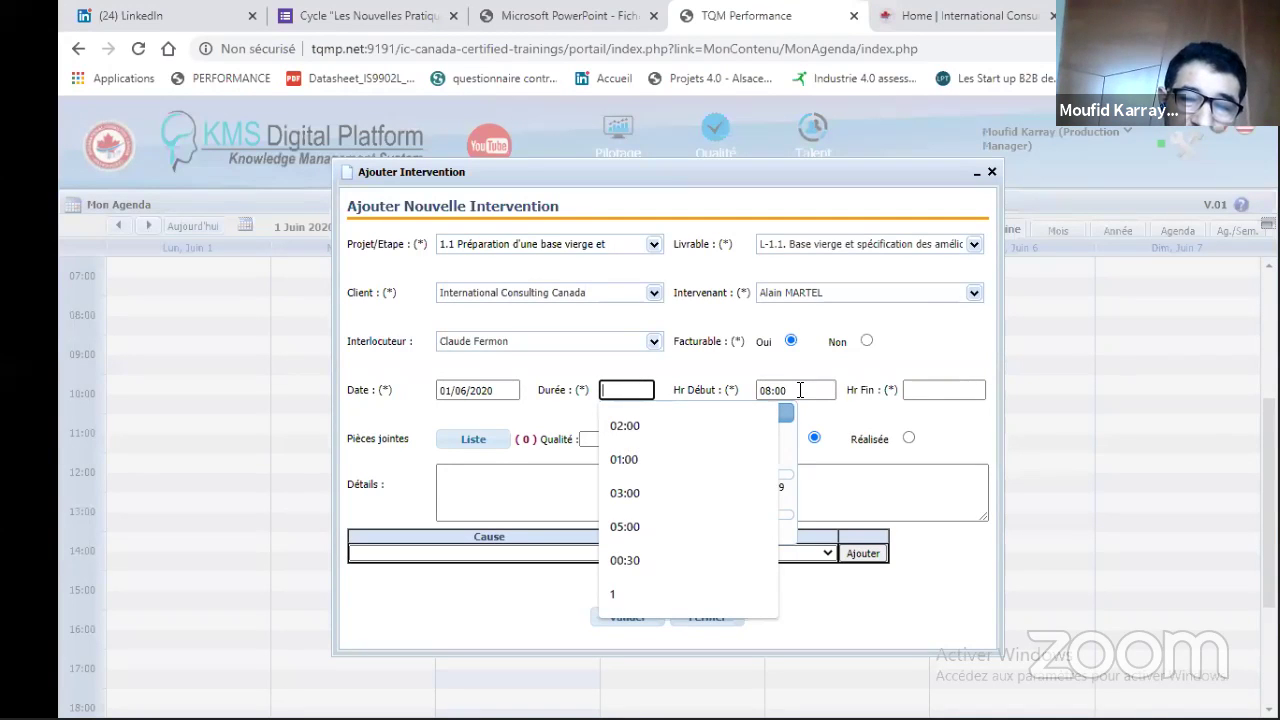
pyautogui.press('Down')
pyautogui.press('Down')
pyautogui.press('Return')
pyautogui.press('Tab')
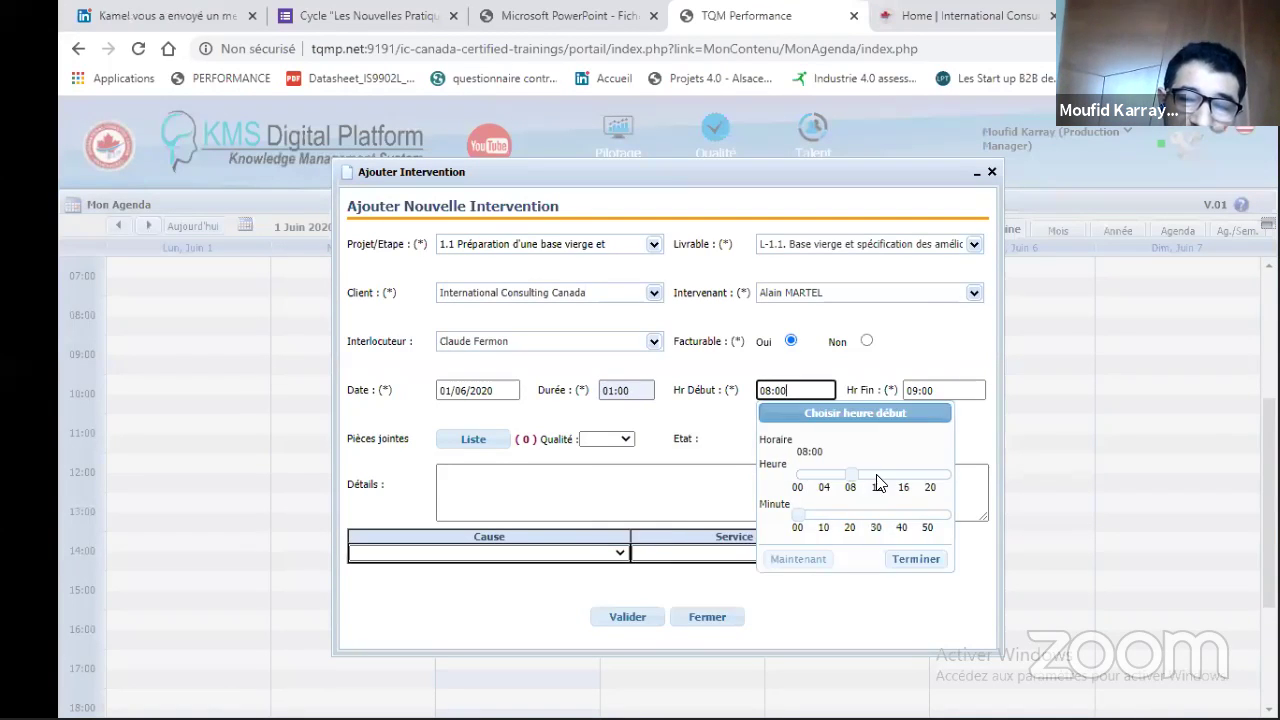
pyautogui.moveTo(855, 481); pyautogui.dragTo(872, 481)
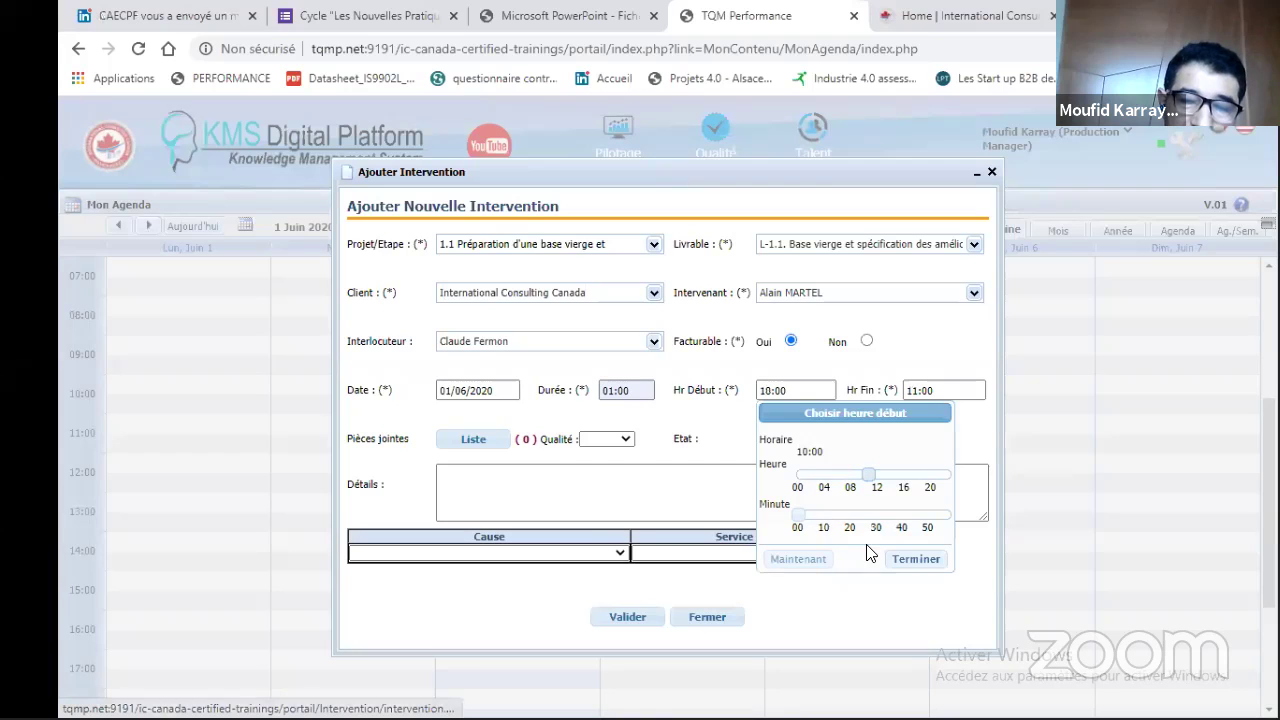
pyautogui.click(560, 484)
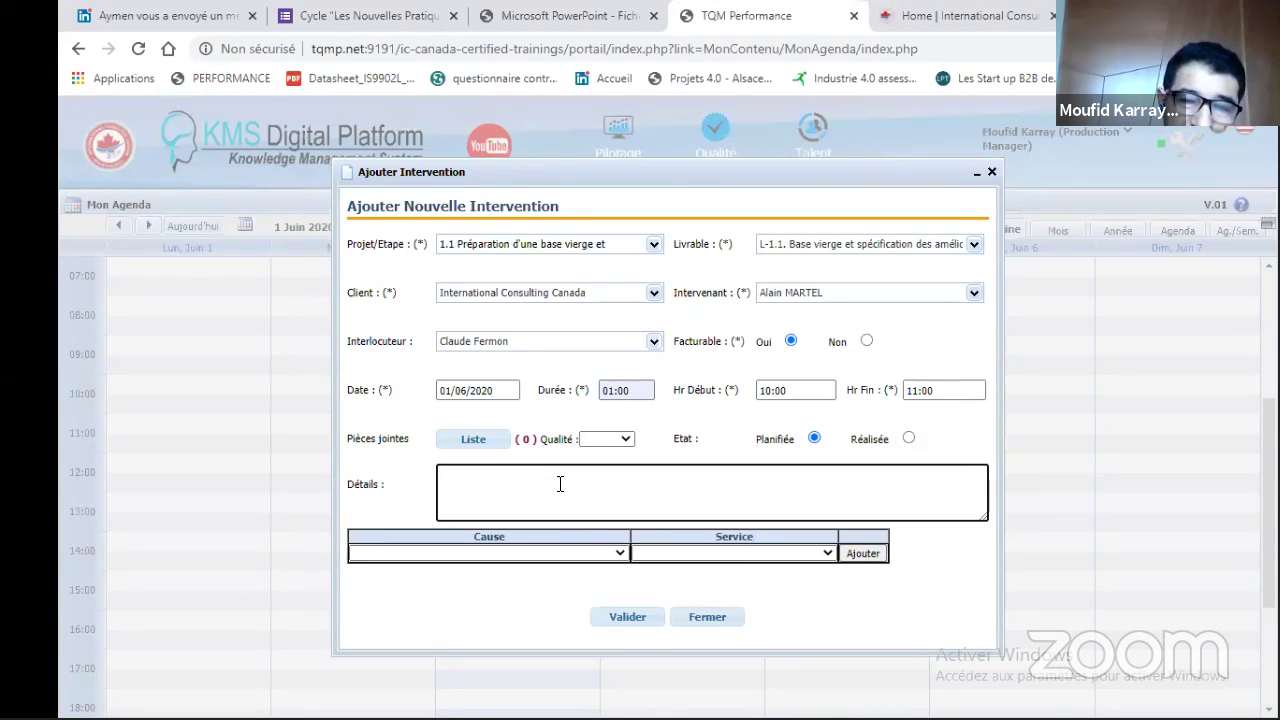
# View the new intervention's Pièces jointes list, and close both the list and the intervention form.
pyautogui.click(486, 441)
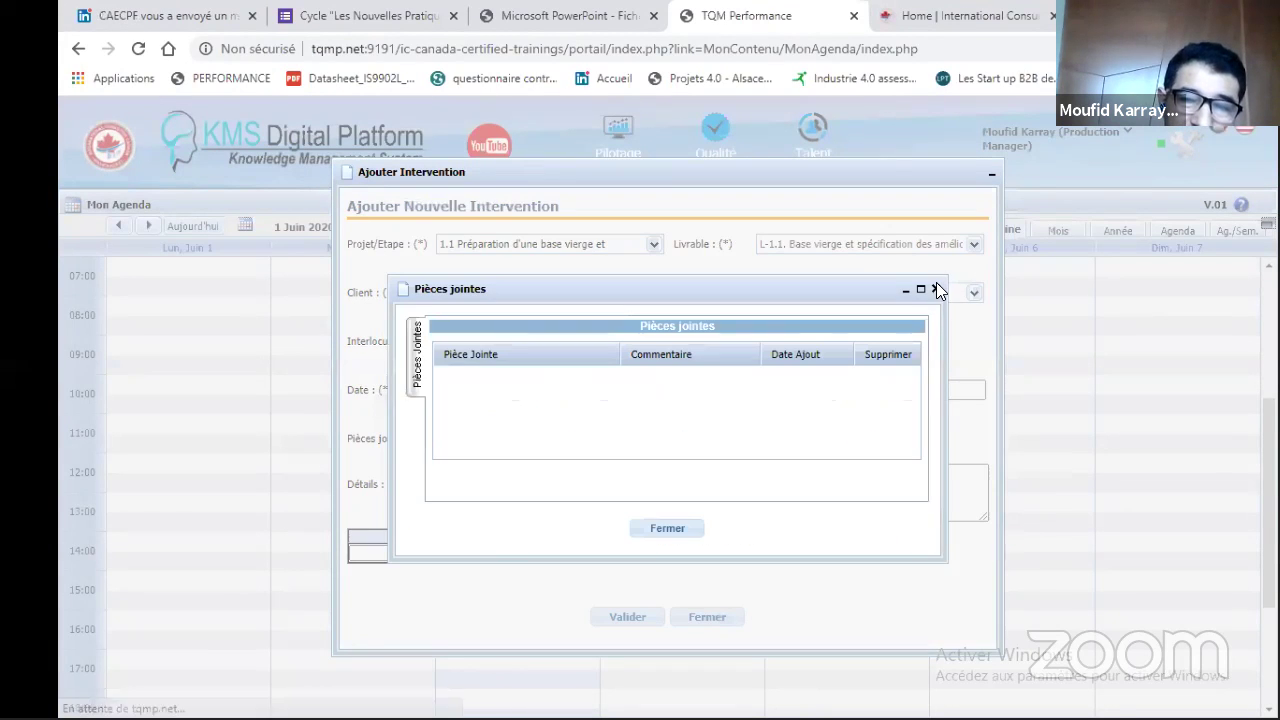
pyautogui.click(936, 290)
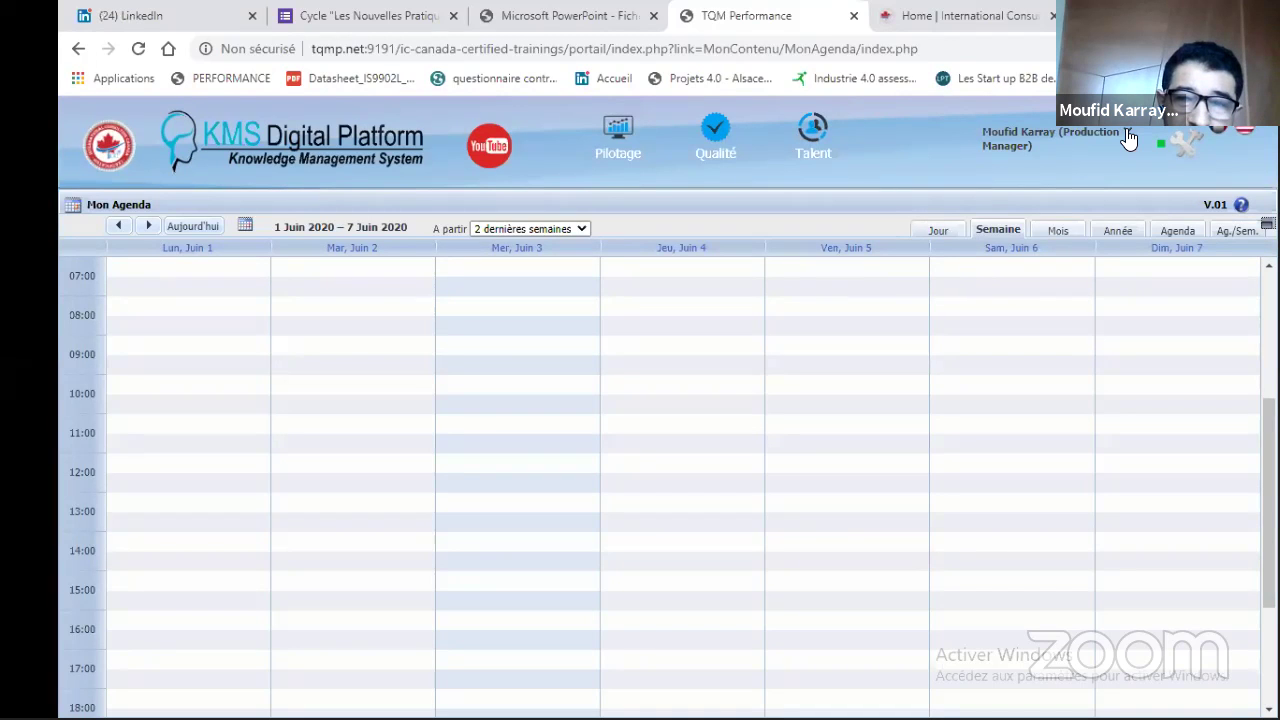
# In the administration's per-user access rights for Agenda, filter the list to the logged-in user's name and grant that user access to all agendas.
pyautogui.click(1182, 146)
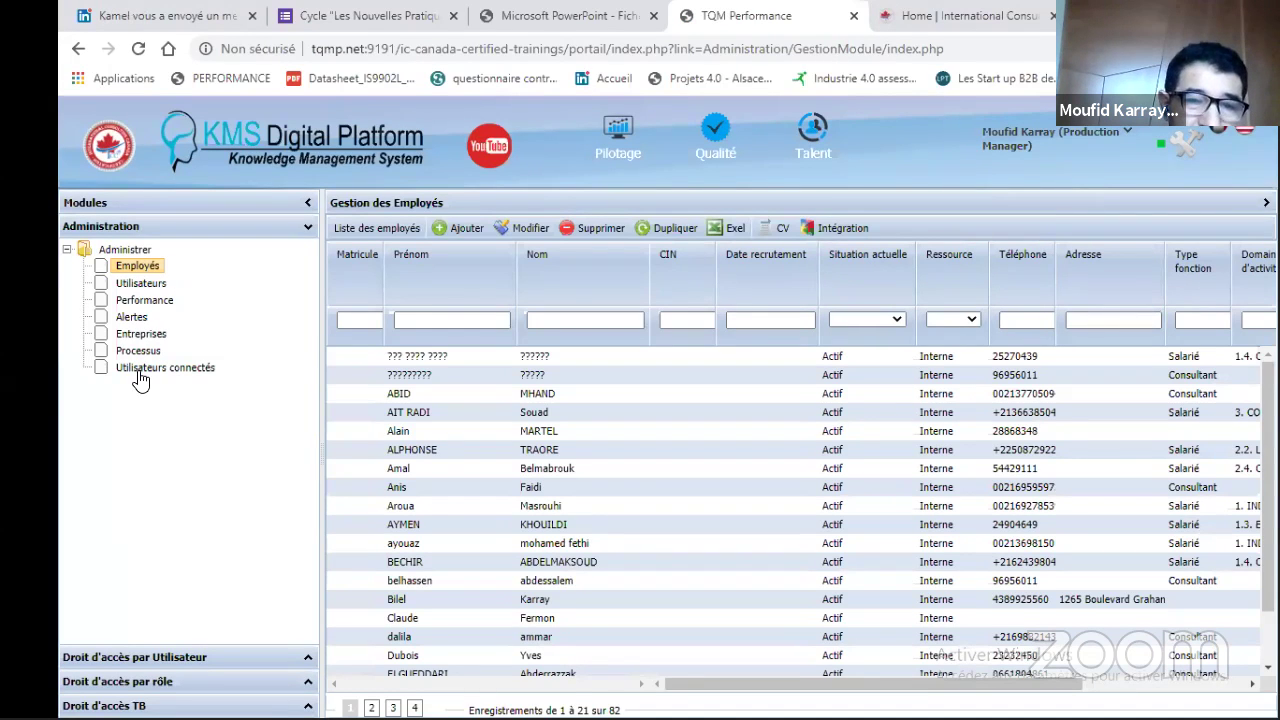
pyautogui.click(186, 658)
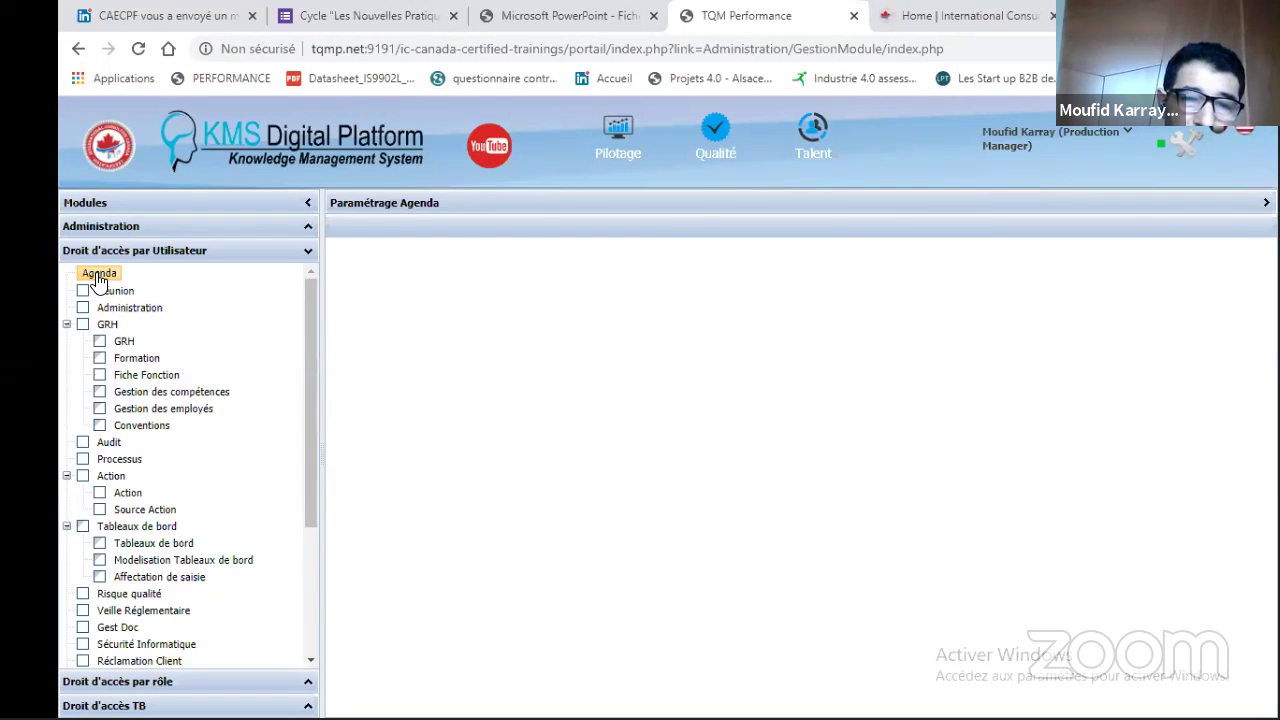
pyautogui.click(97, 276)
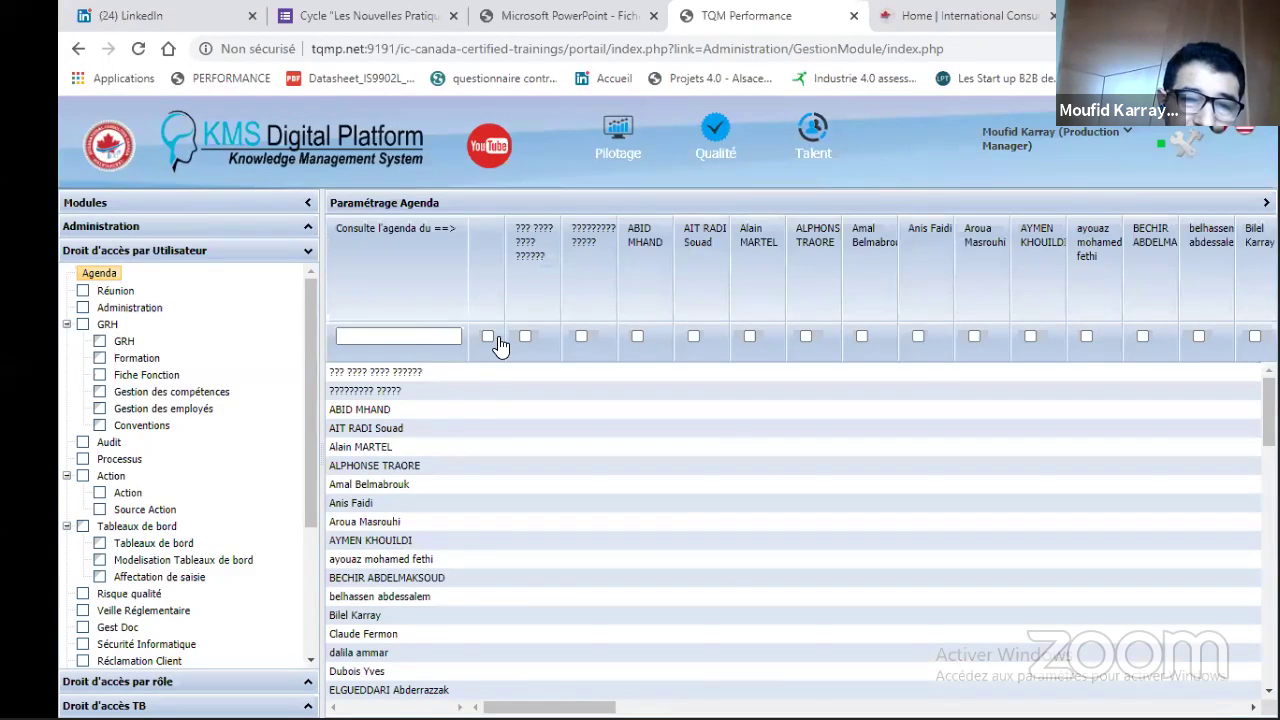
pyautogui.click(396, 337)
pyautogui.write('m')
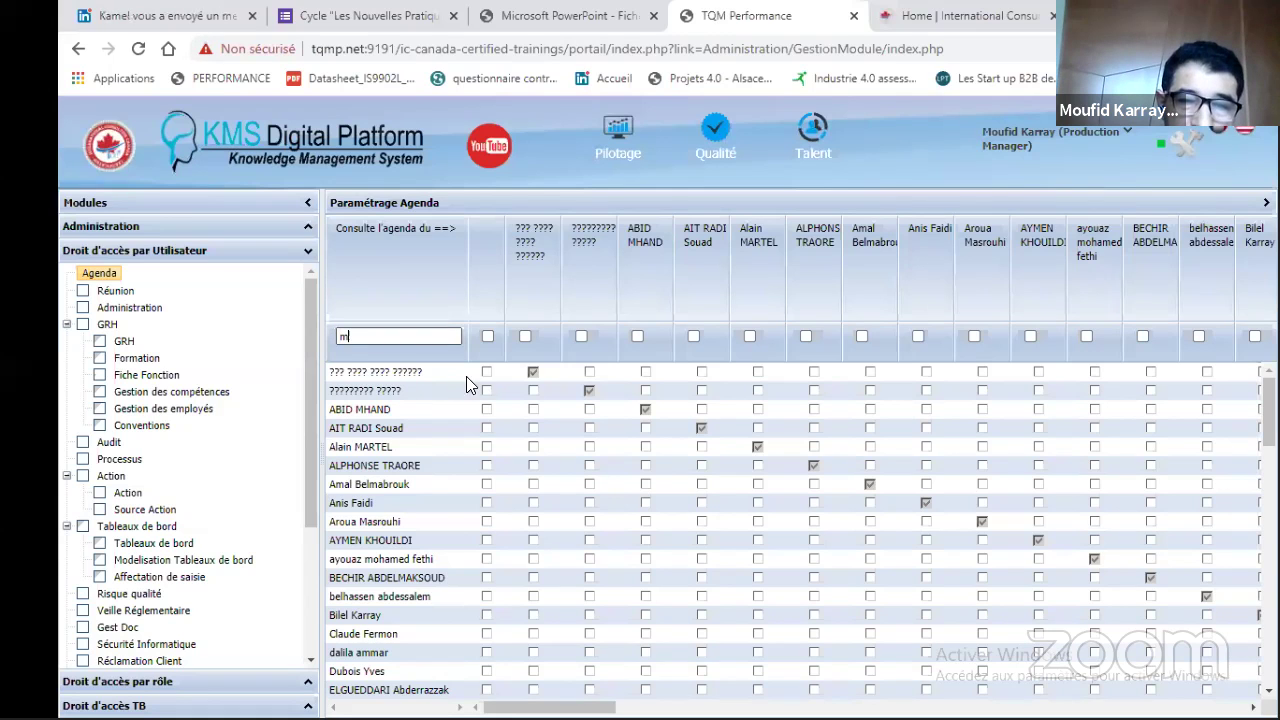
pyautogui.write('ou')
pyautogui.click(486, 372)
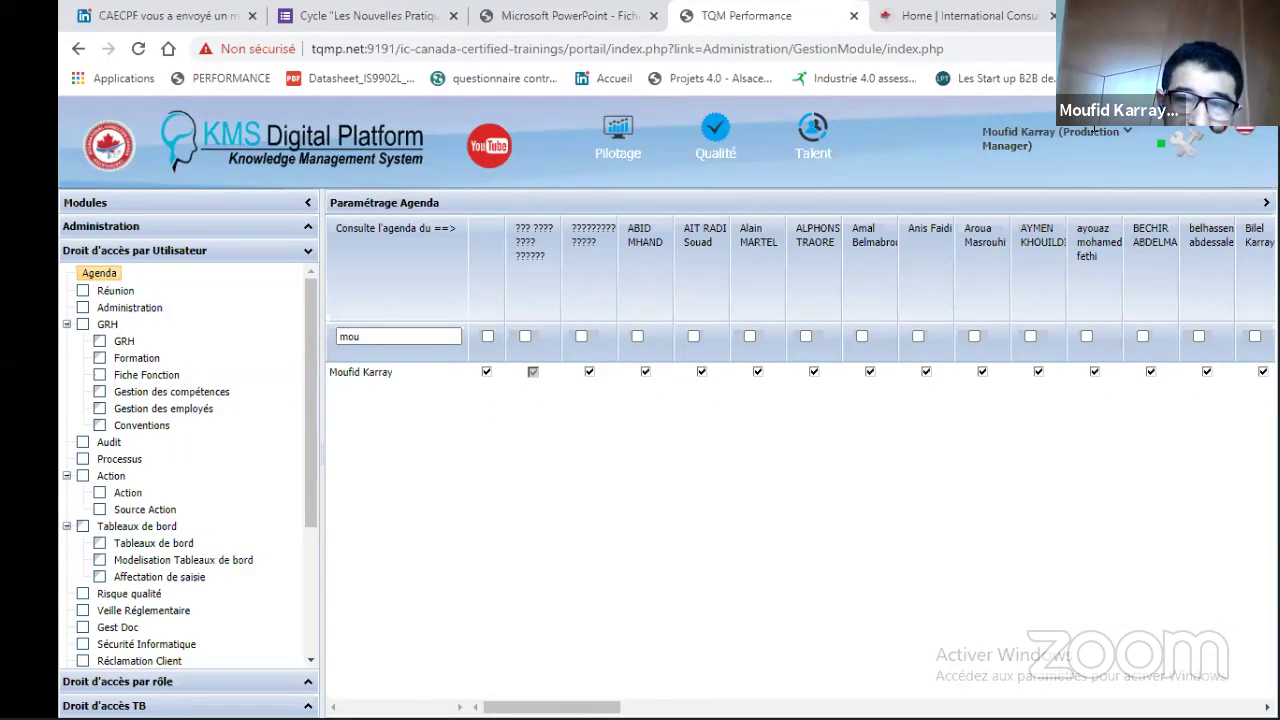
# Return to Mon Agenda and browse the list of users whose agendas can be consulted, keeping the current user's agenda selected.
pyautogui.click(1070, 152)
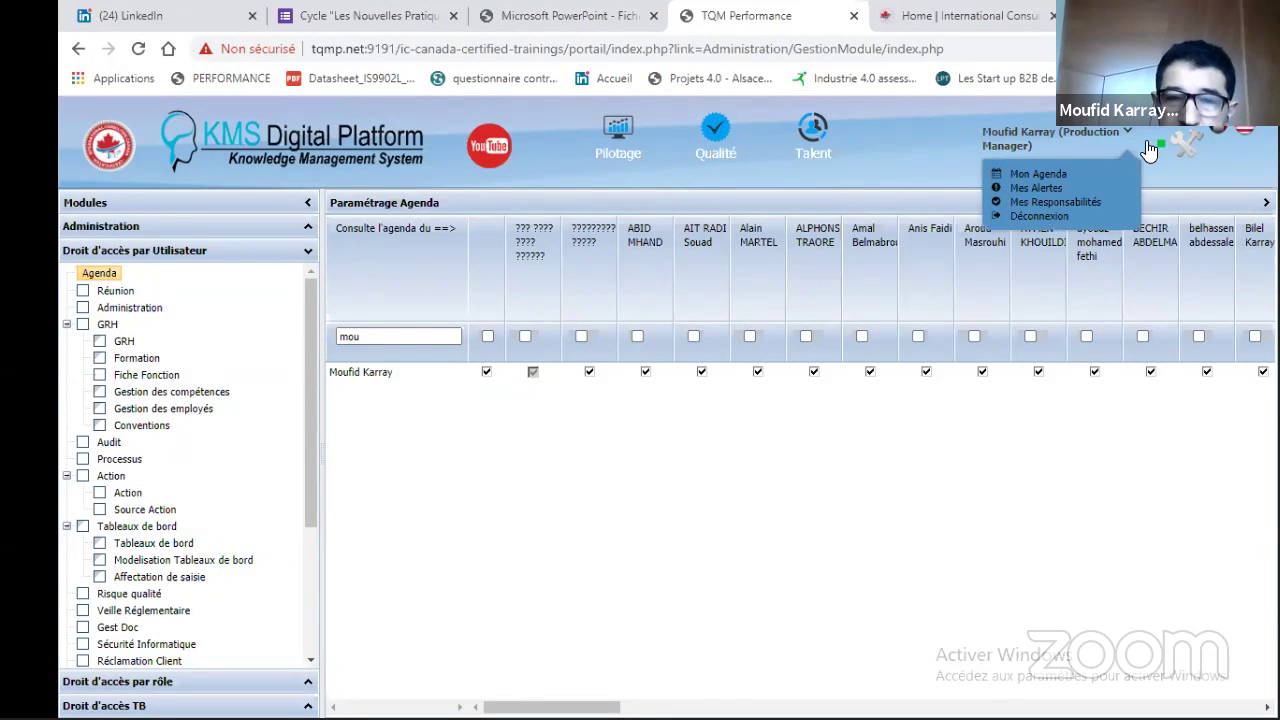
pyautogui.click(1034, 175)
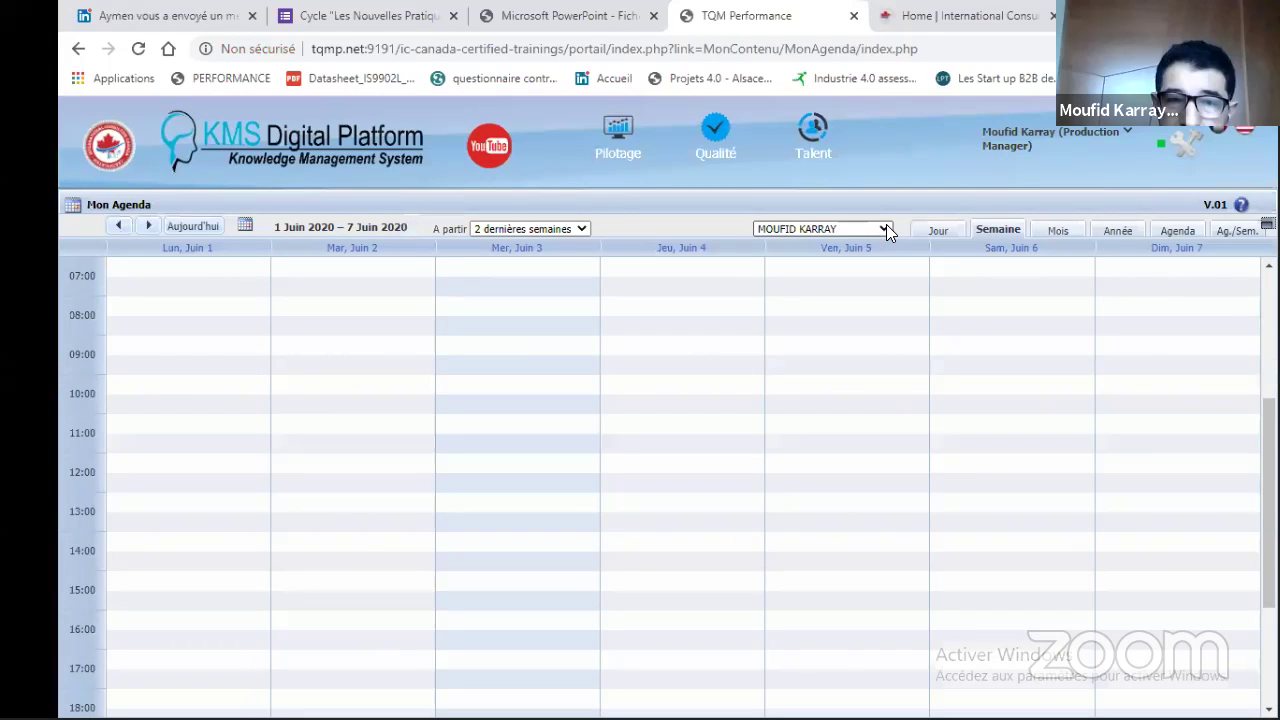
pyautogui.click(884, 229)
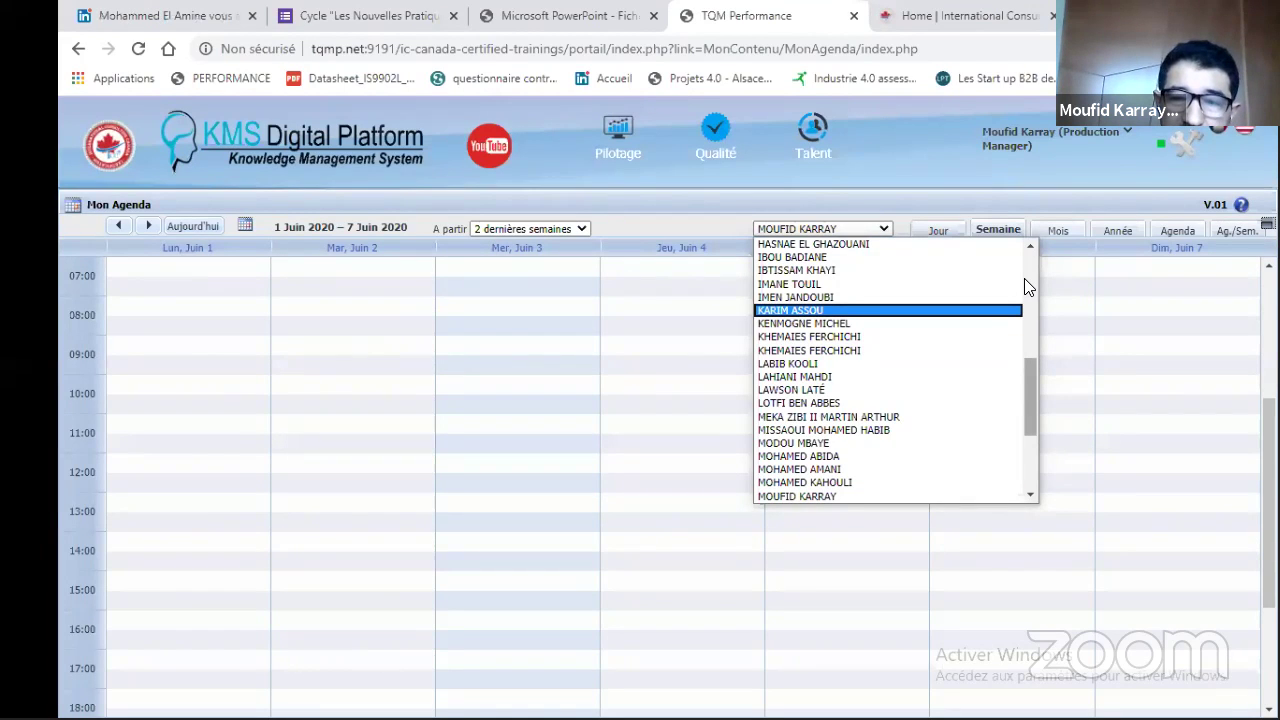
pyautogui.scroll(3, 1024, 296)
pyautogui.scroll(6, 1018, 340)
pyautogui.scroll(-3, 1014, 386)
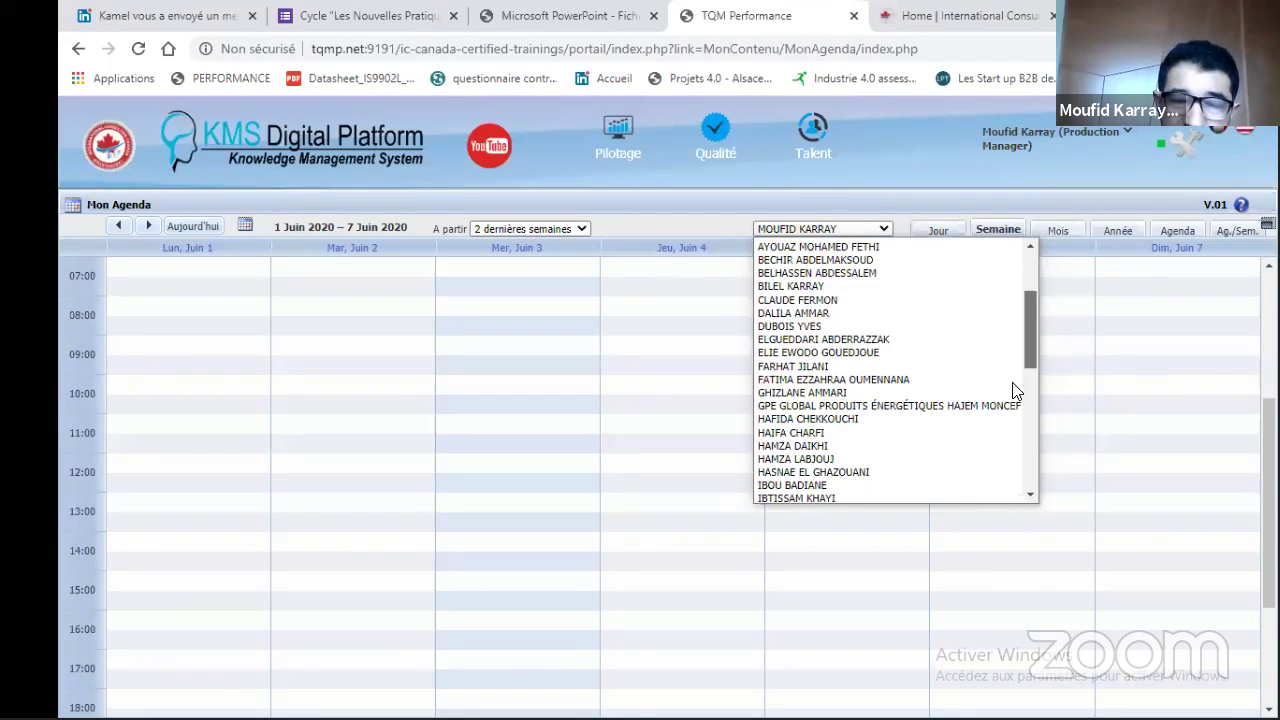
pyautogui.scroll(-5, 1013, 390)
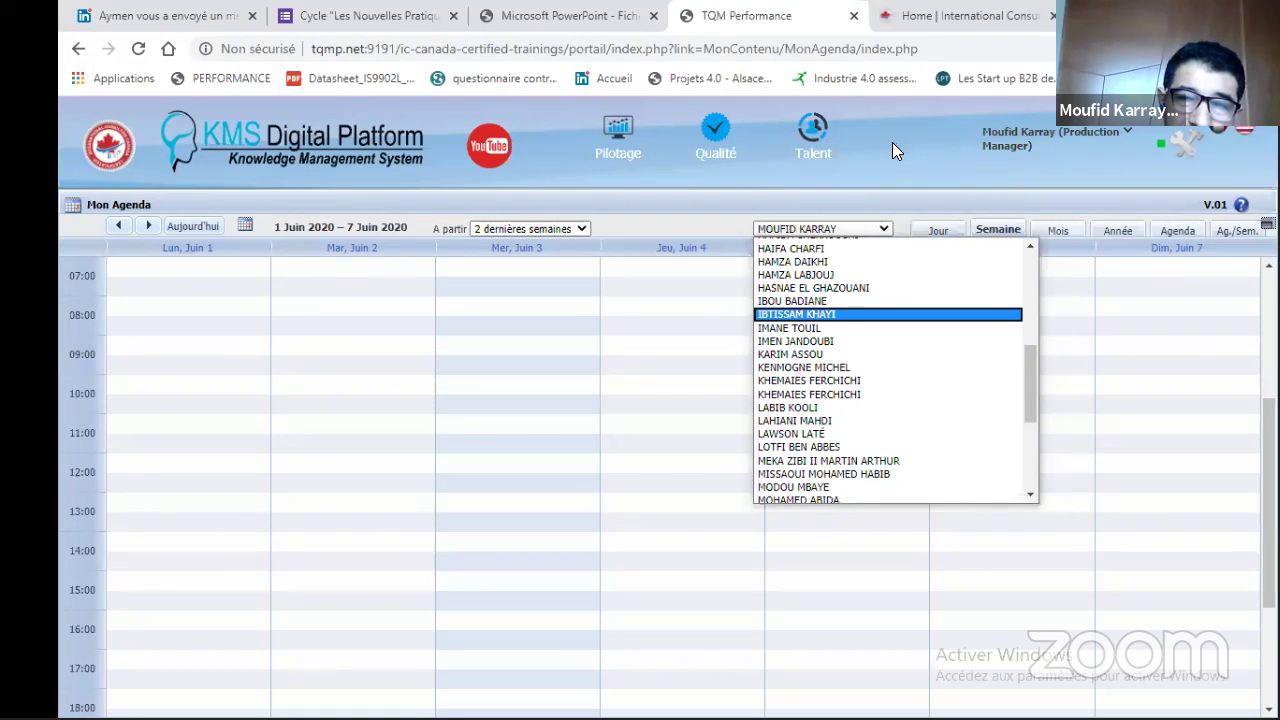
pyautogui.click(385, 275)
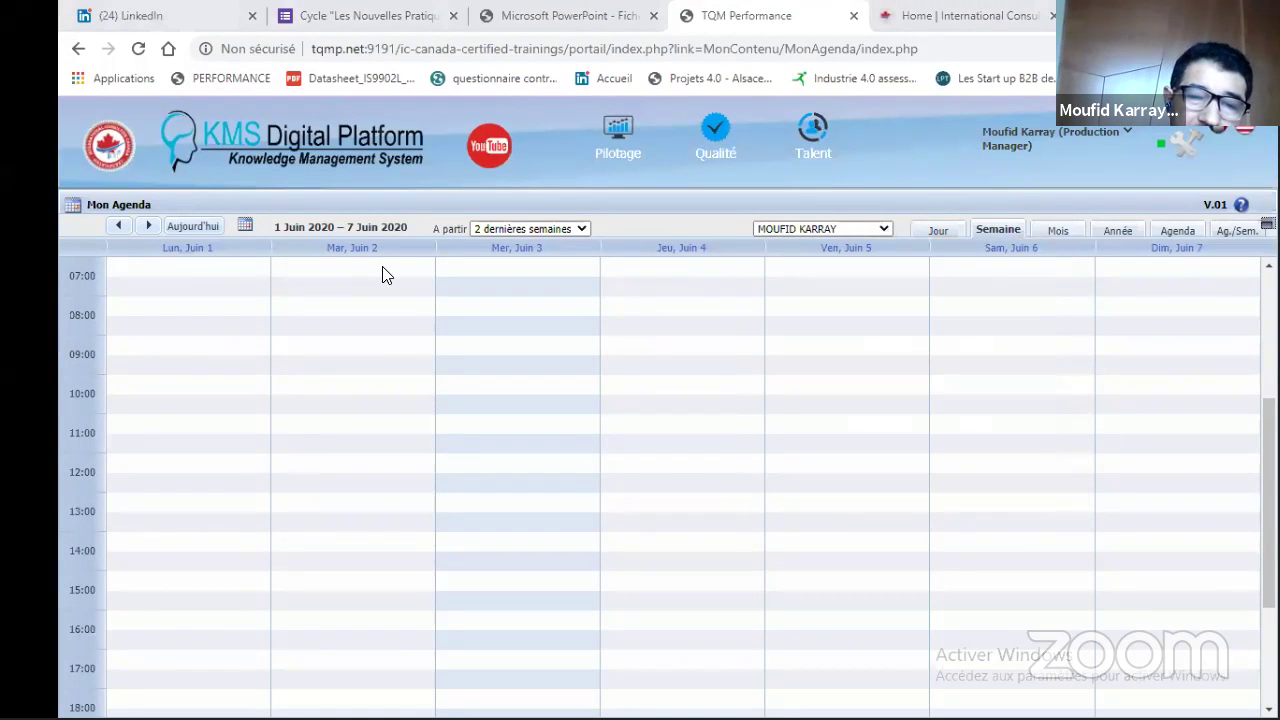
# Switch to the PowerPoint slideshow of the TQM Performance technical sheets.
pyautogui.hotkey('alt', 'Tab')
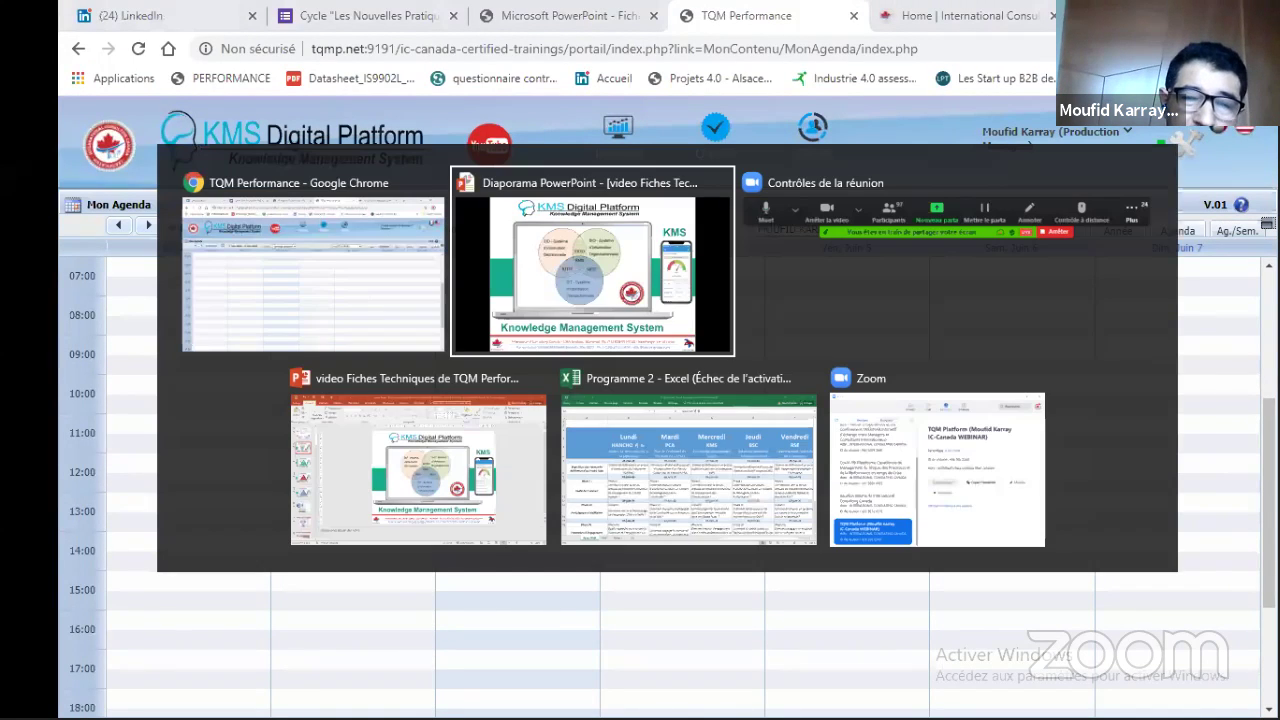